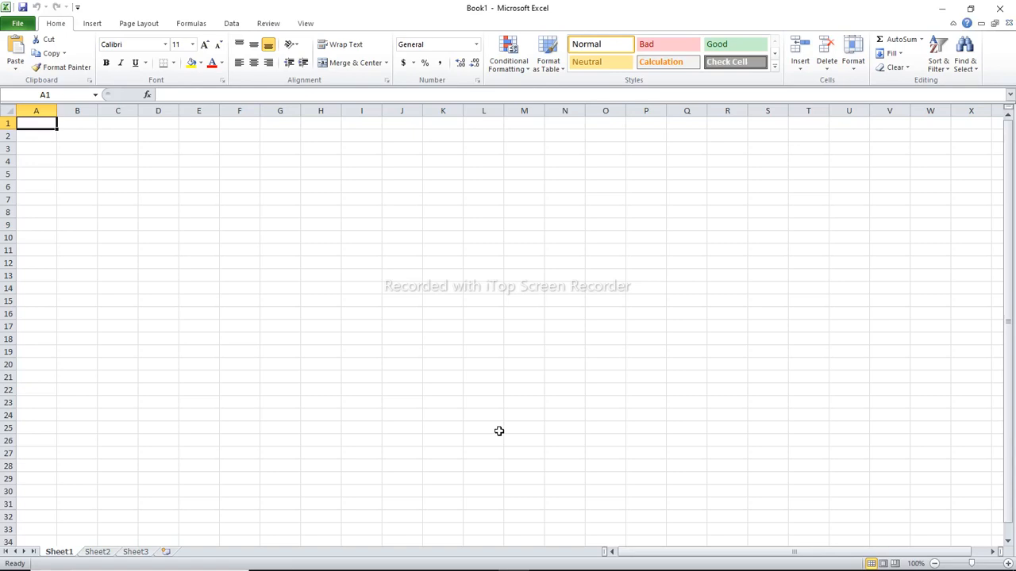
Enter the column headings Customers in A1 and Items Bought in B1
type("c")
key("BackSpace")
type("C")
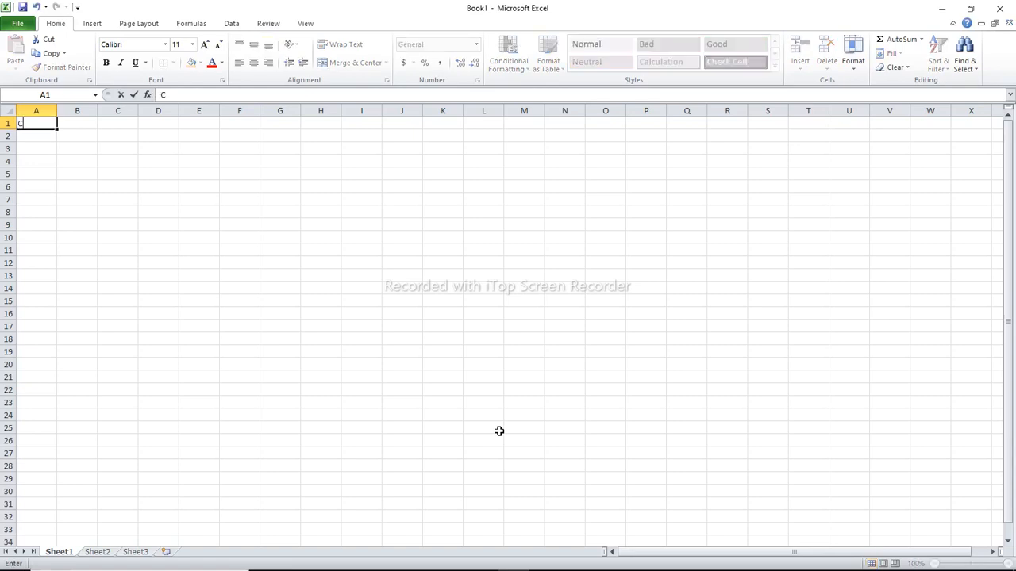
type("ustomers")
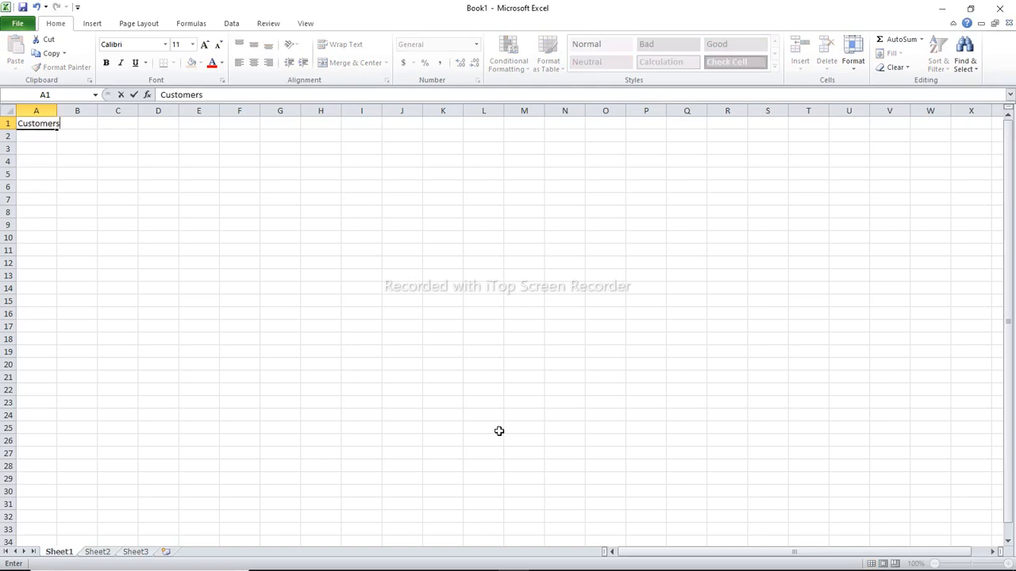
key("Tab")
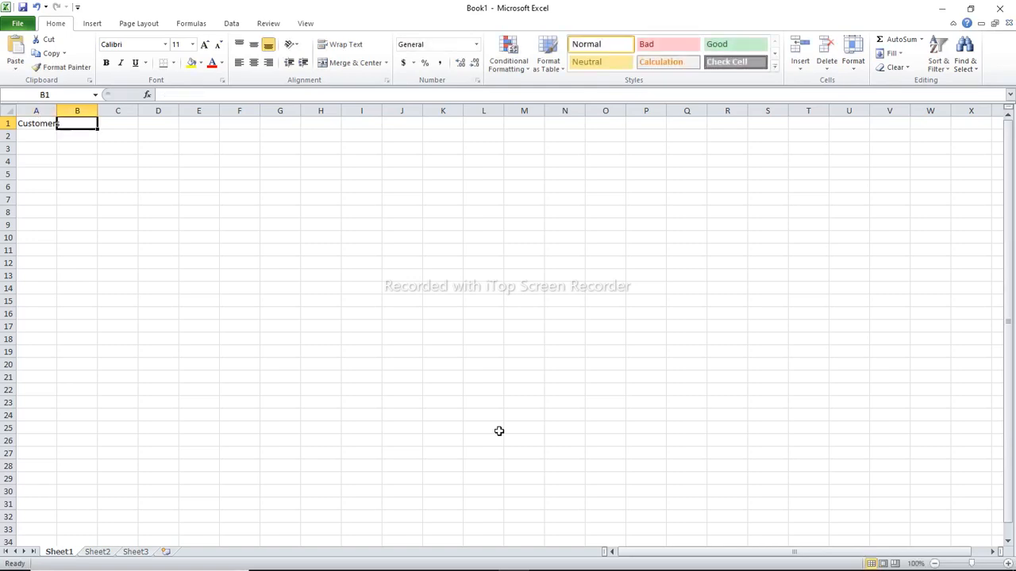
type("Items")
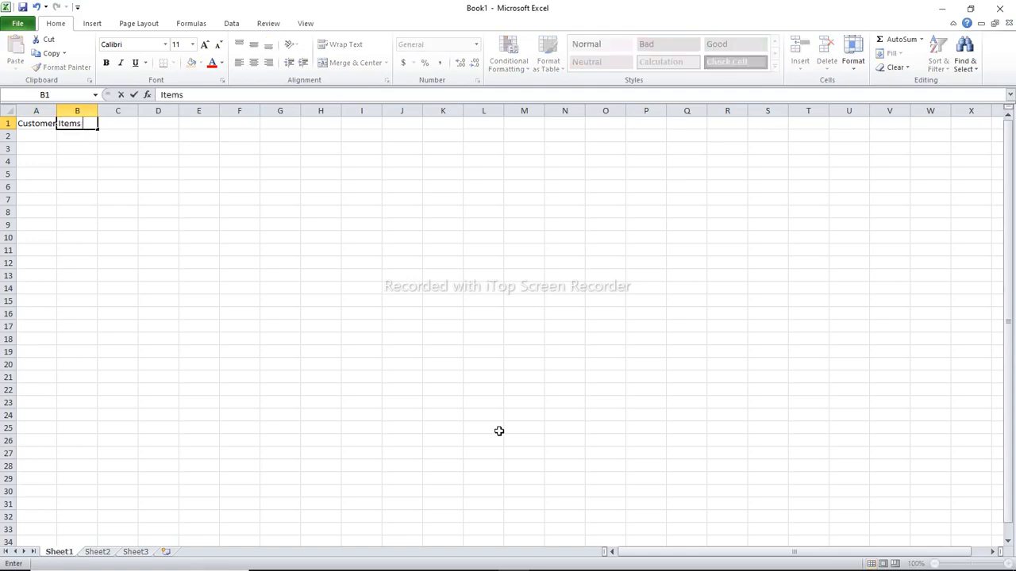
type(" Bought")
key("Tab")
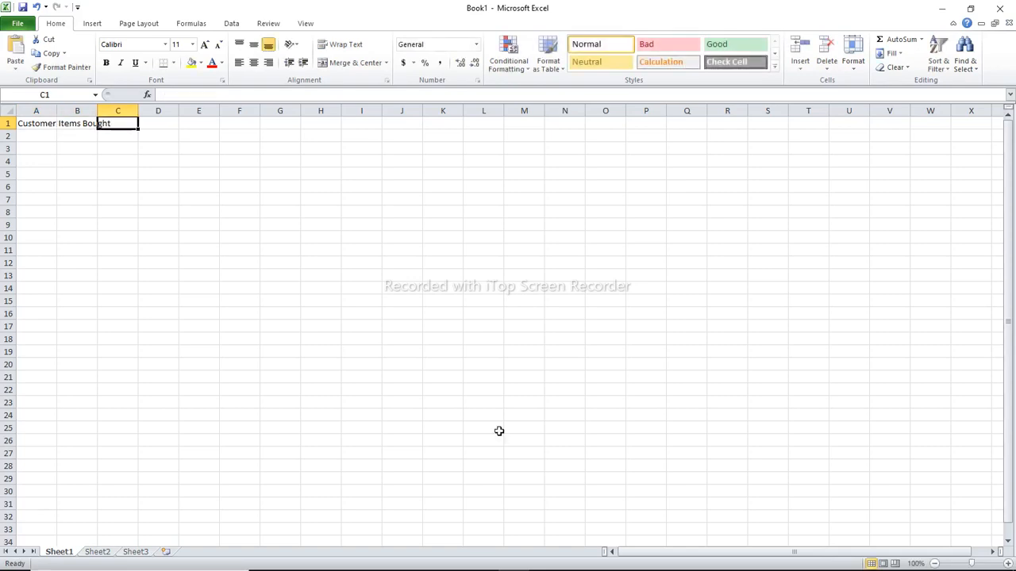
Enter the column headings Price in C1 and Quantity Bought in D1
type("Pri")
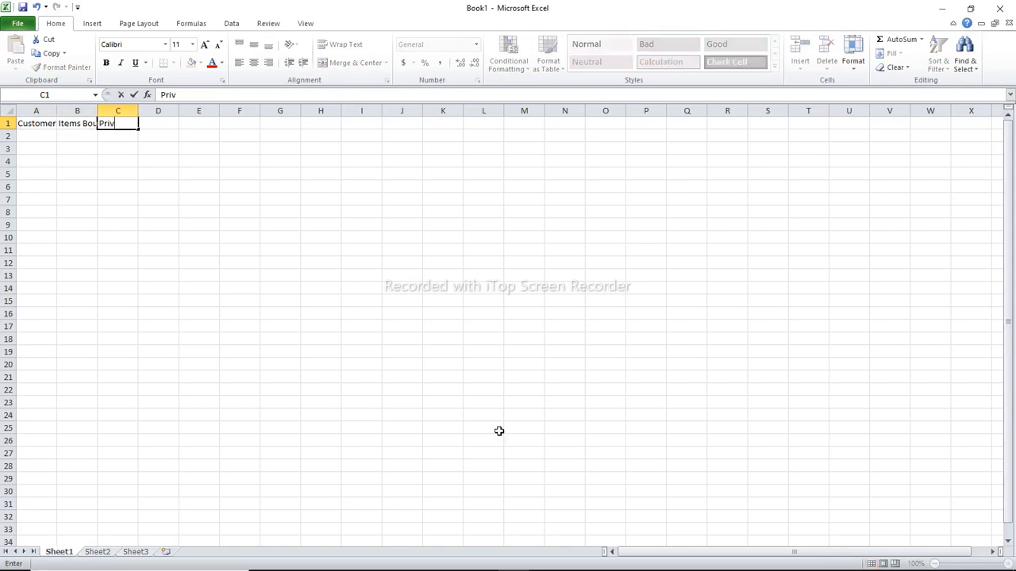
type("ce")
key("Tab")
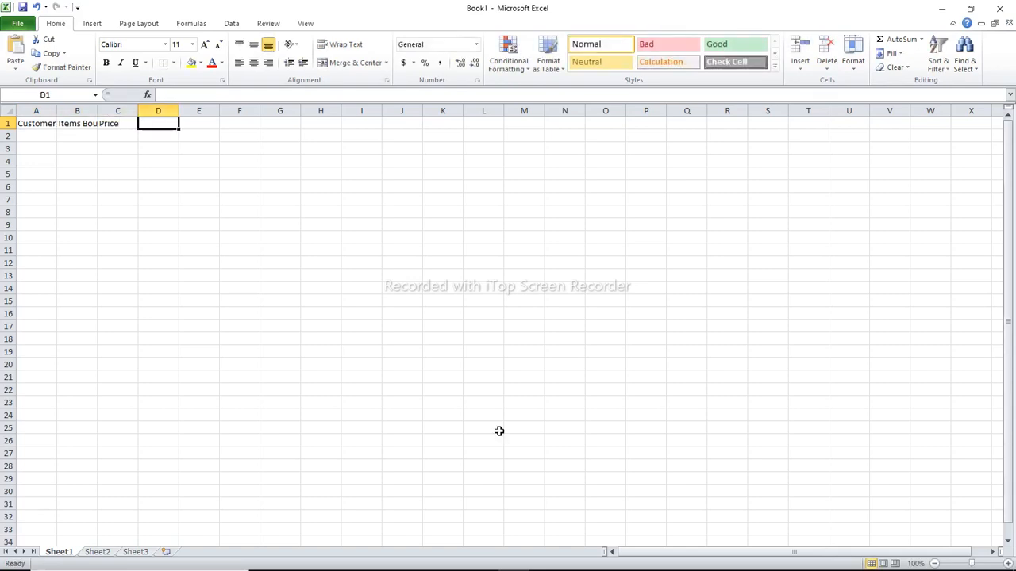
type("Q")
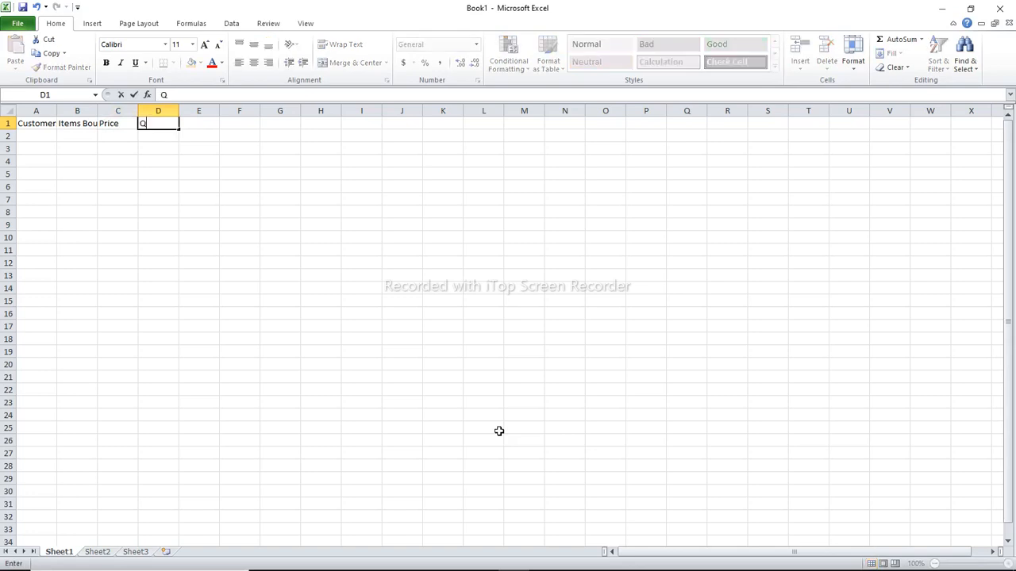
type("uantity Bought")
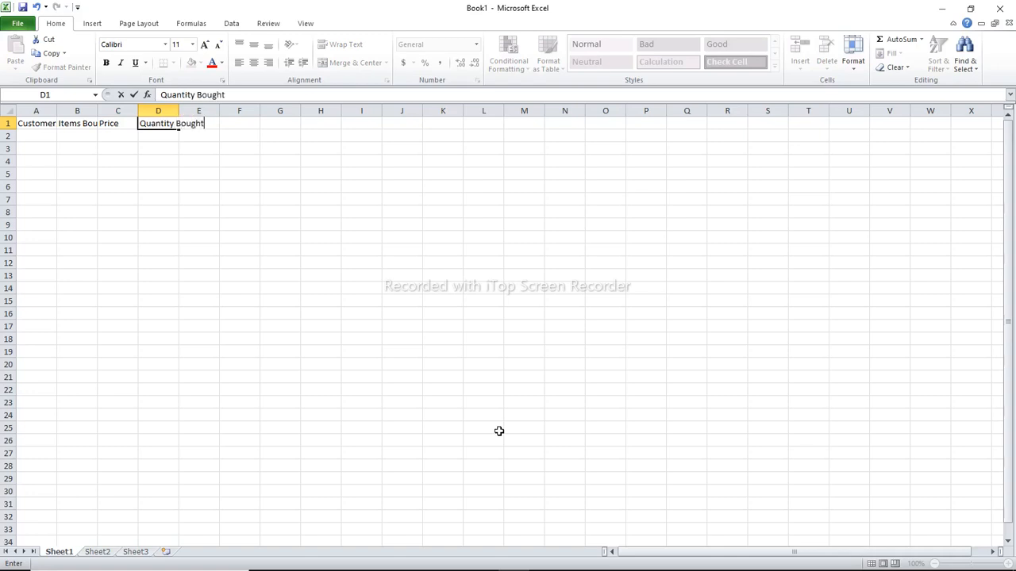
key("Return")
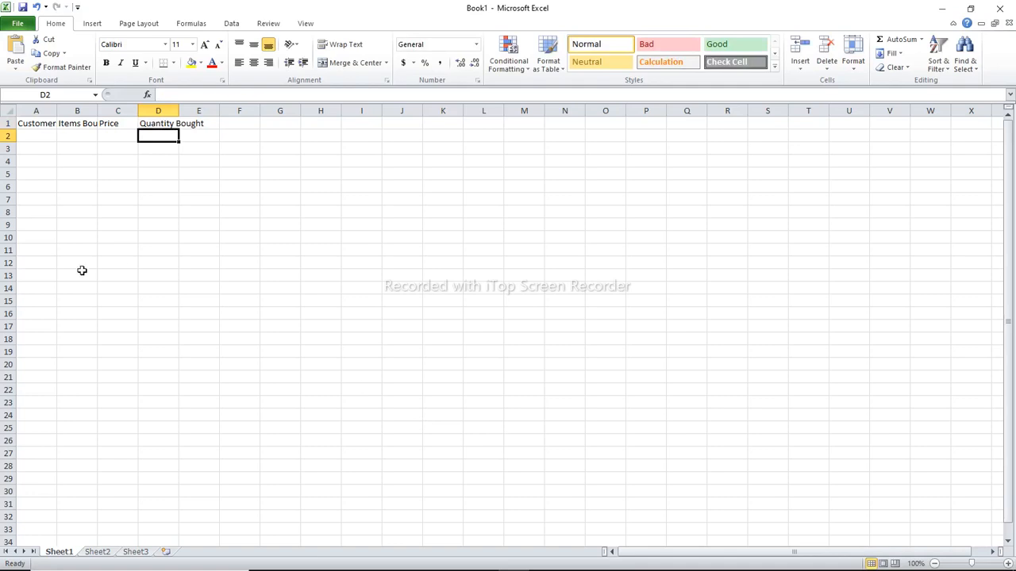
Format the whole heading row 1 as bold Times New Roman at size 14
left_click(7, 123)
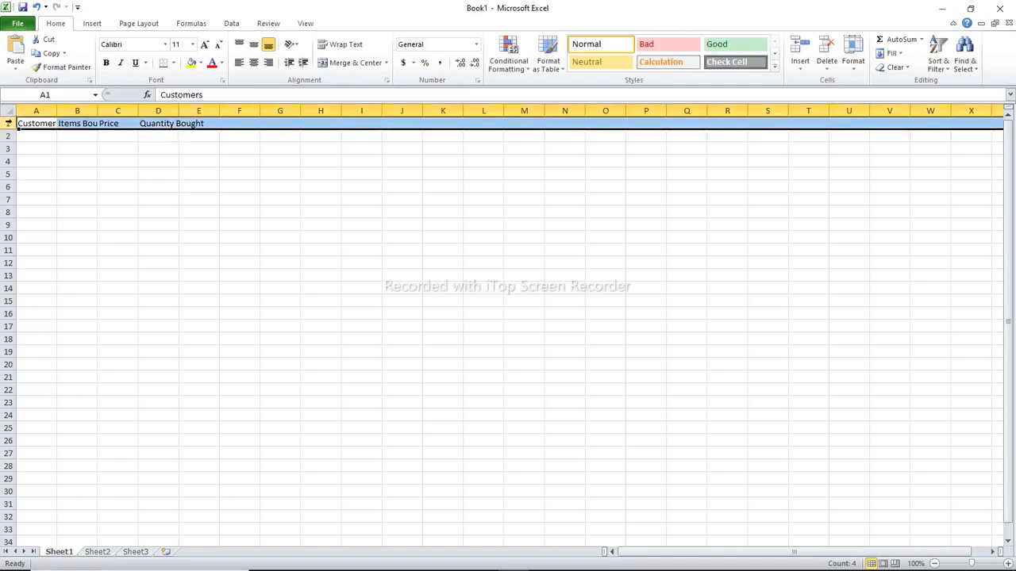
left_click(165, 46)
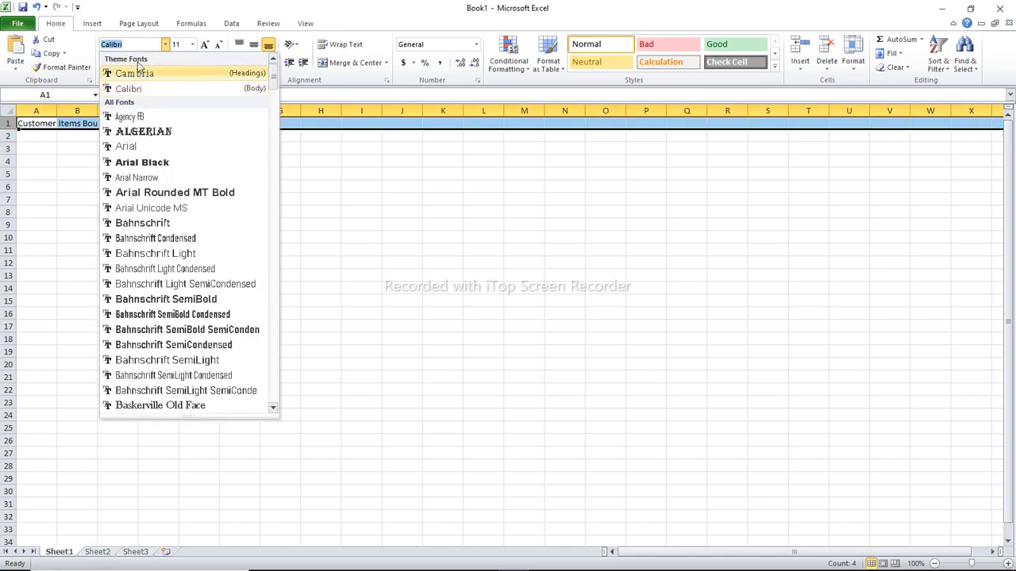
type("ti")
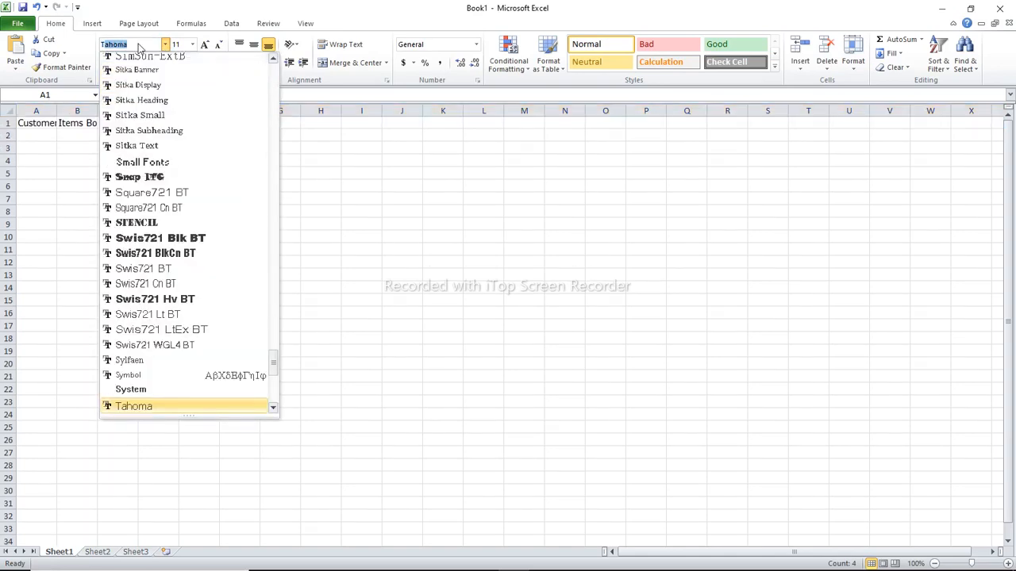
type("mes New R")
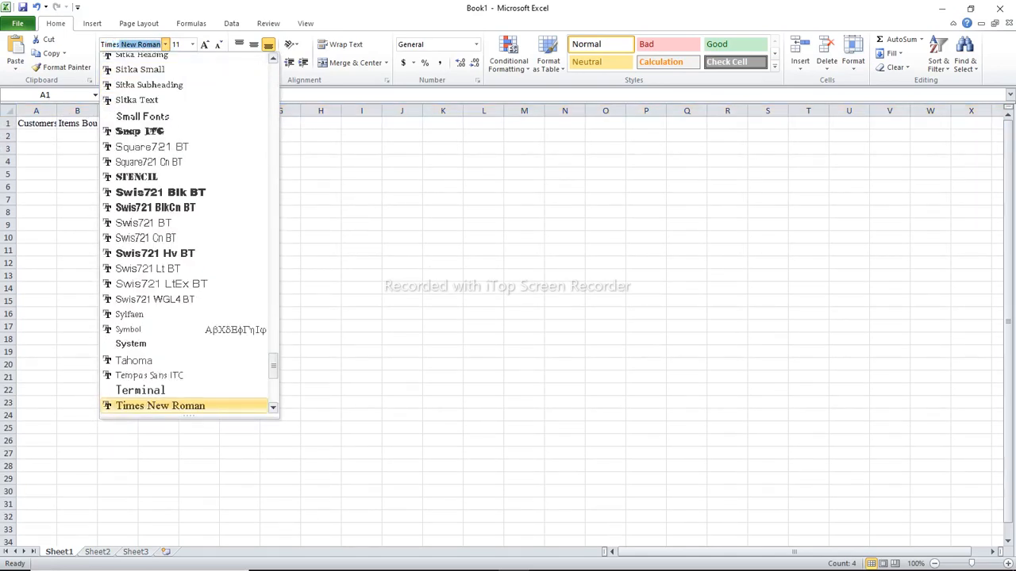
left_click(155, 405)
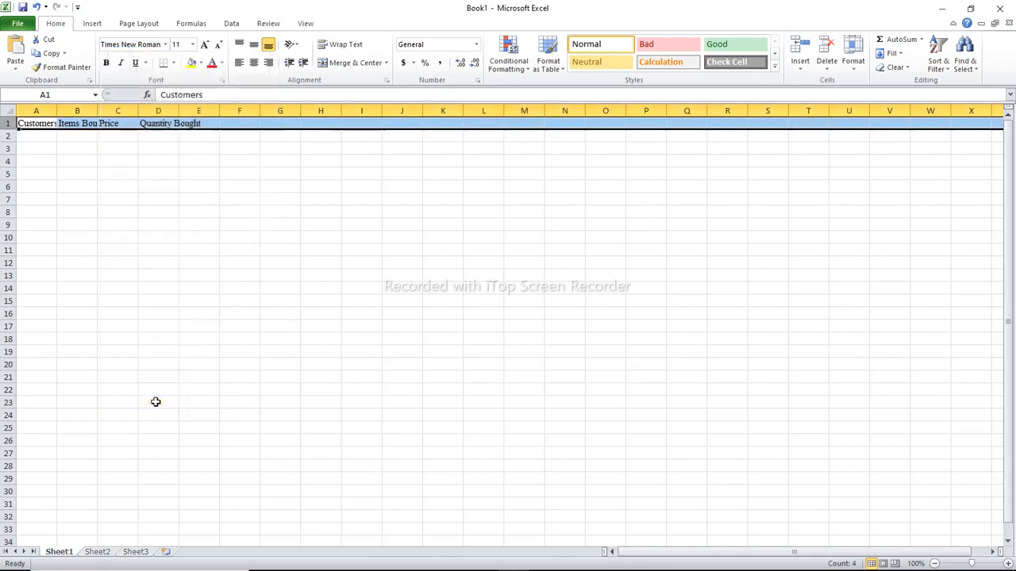
left_click(192, 46)
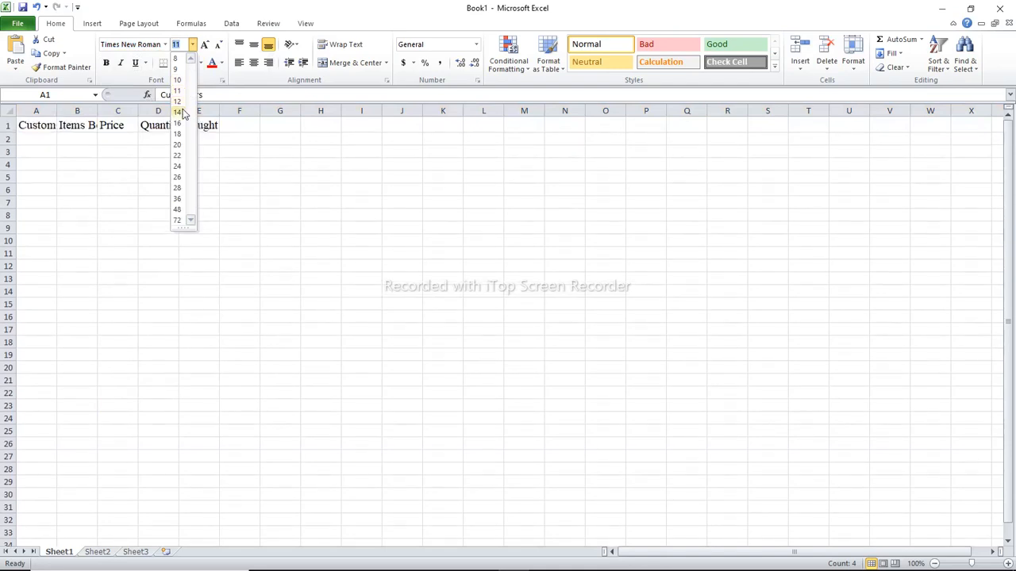
left_click(177, 112)
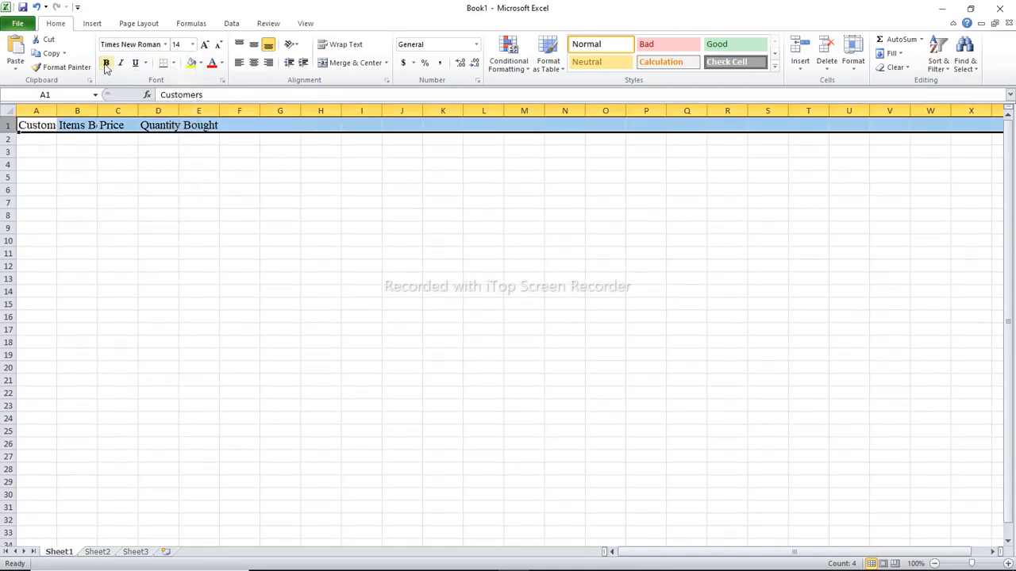
left_click(106, 64)
left_click(80, 190)
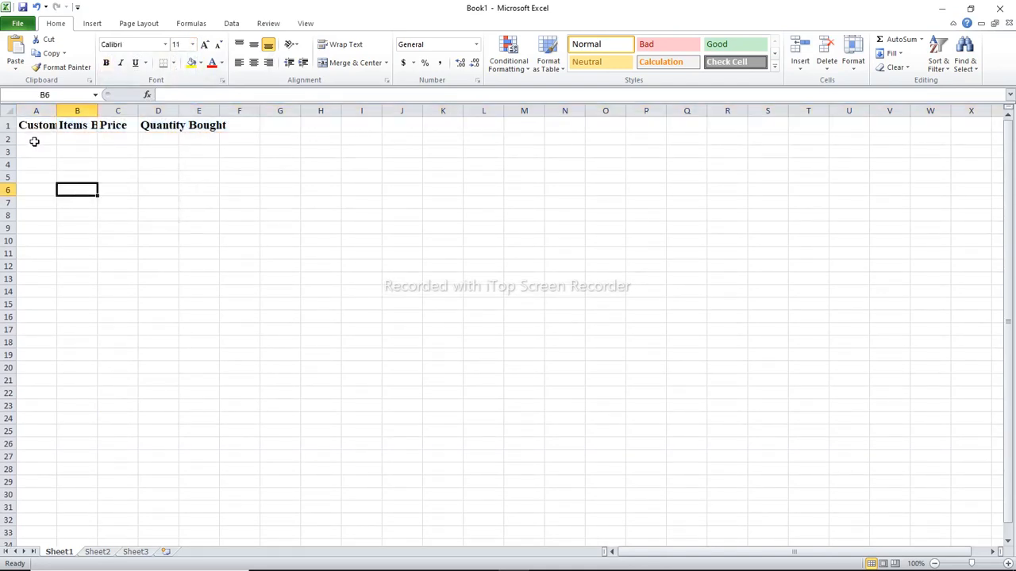
Enter Leeny Distributors in A2 as the first entry under the Customers heading
left_click(34, 138)
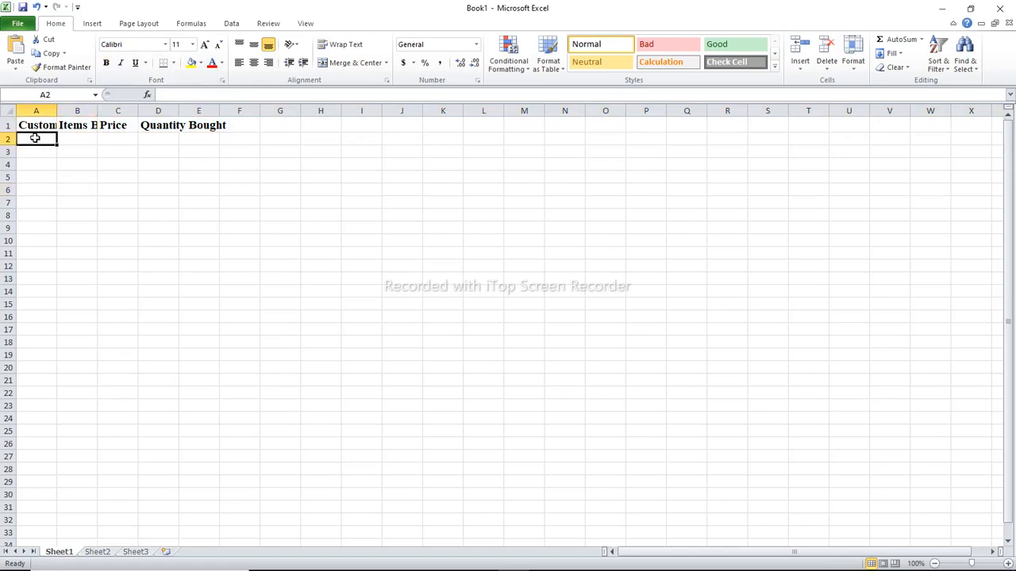
type("L")
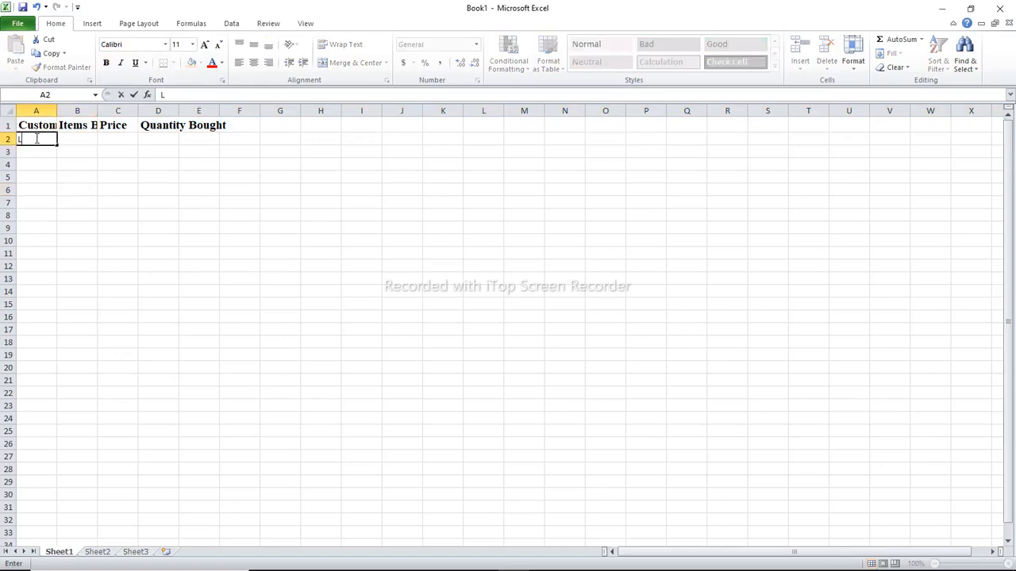
type("een")
key("BackSpace")
key("BackSpace")
key("BackSpace")
key("BackSpace")
type("Leeny Distr")
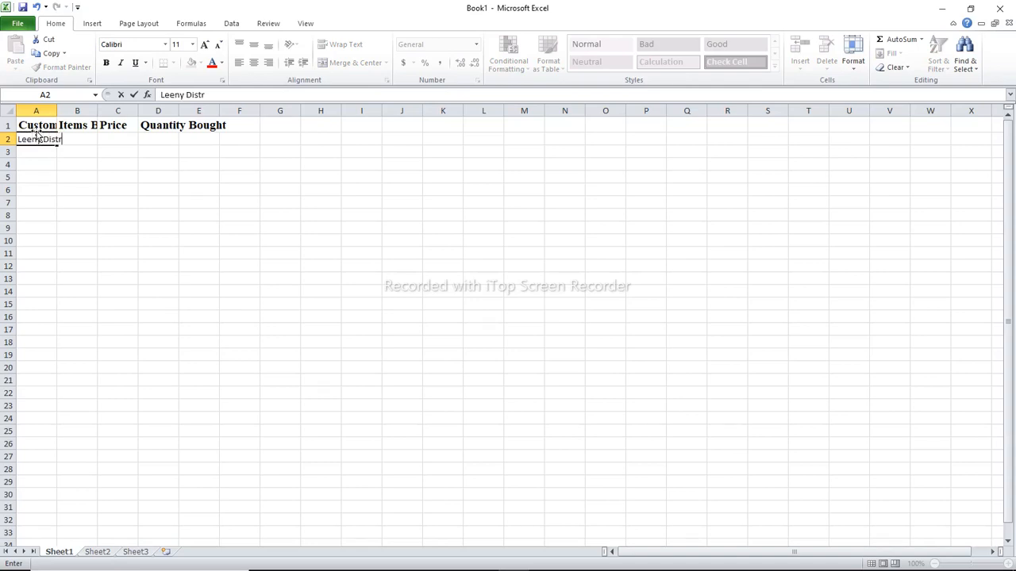
type("ibutors")
key("Return")
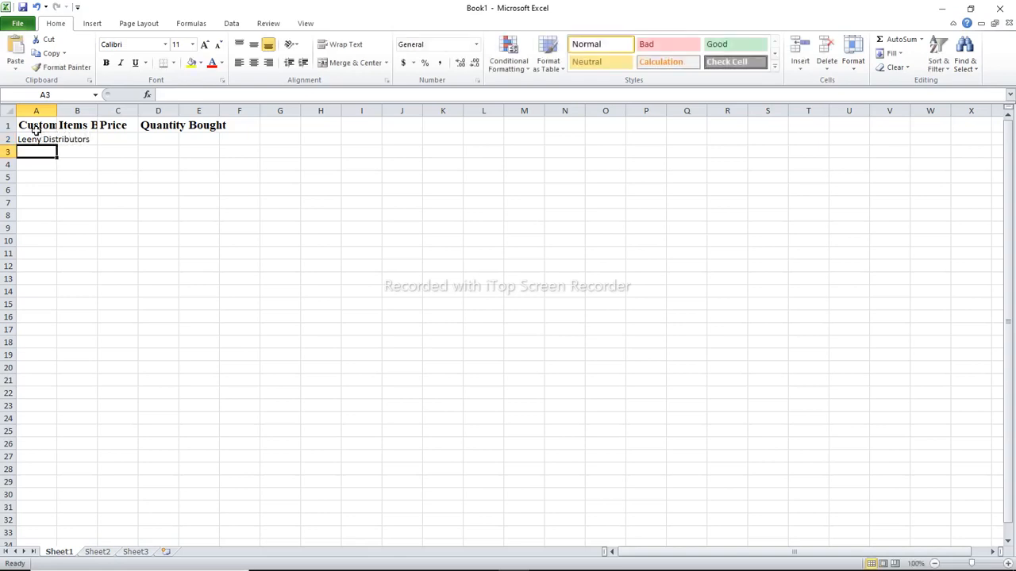
Enter Maky Distributors as the customer in A3
type("Ma")
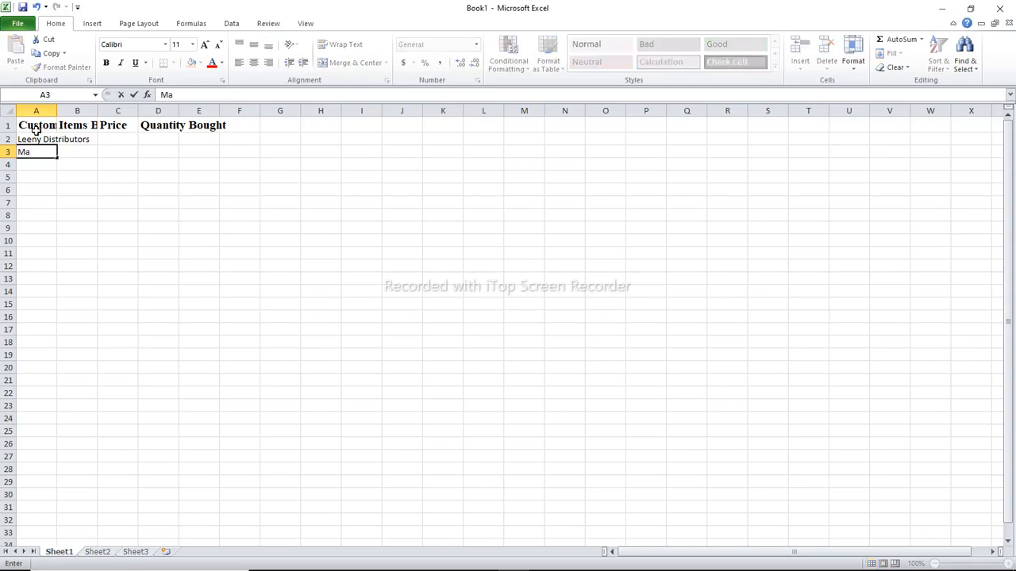
type("ky Distributors")
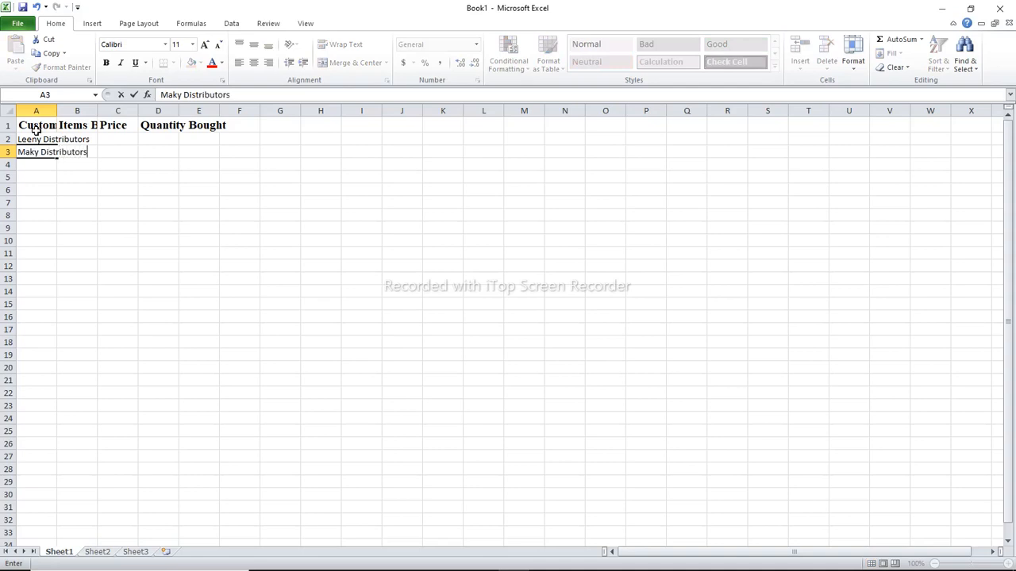
key("Return")
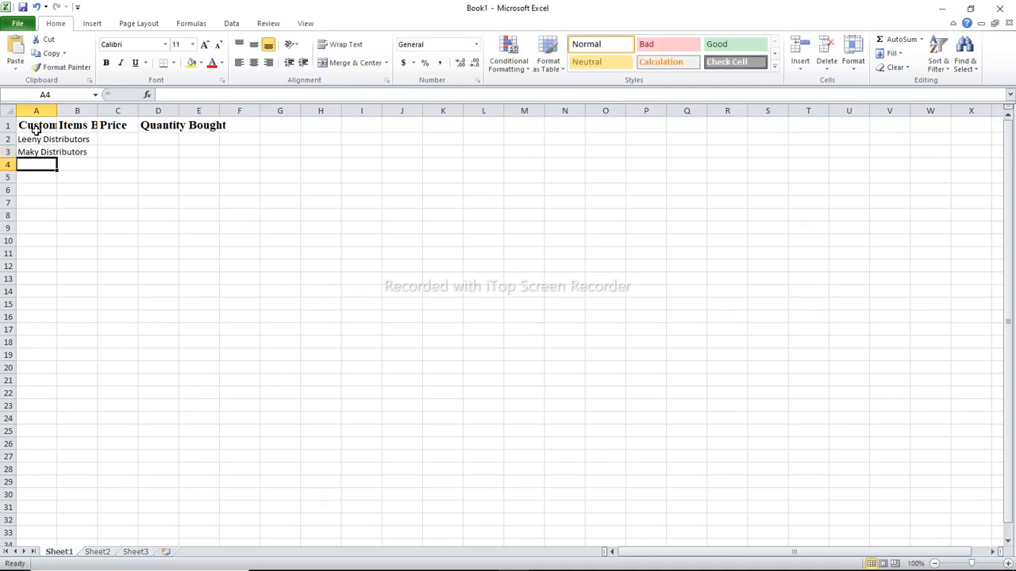
Enter Top Hill Distributors as the customer in A4
type("Top Hill")
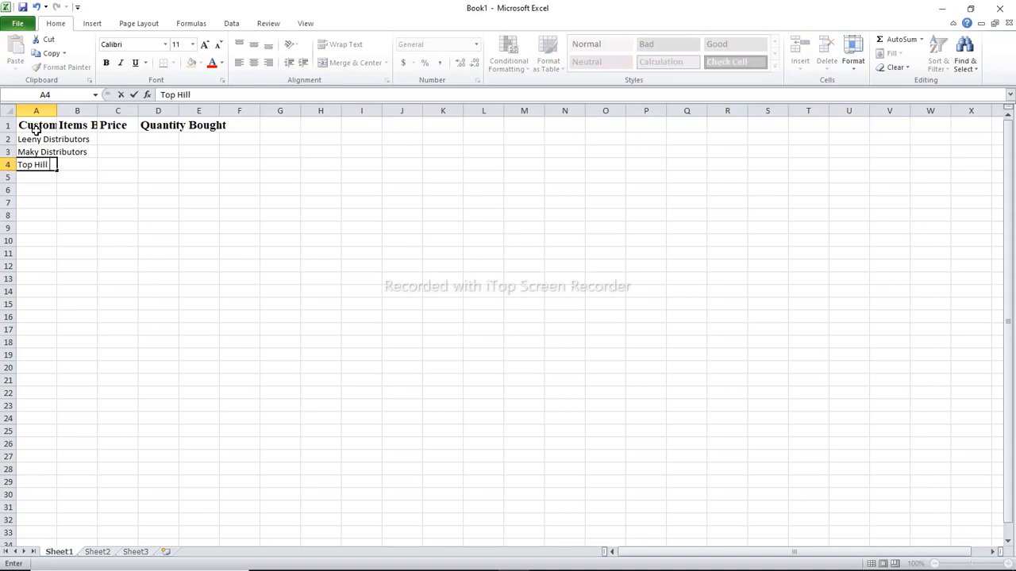
type(" Distributors")
key("Return")
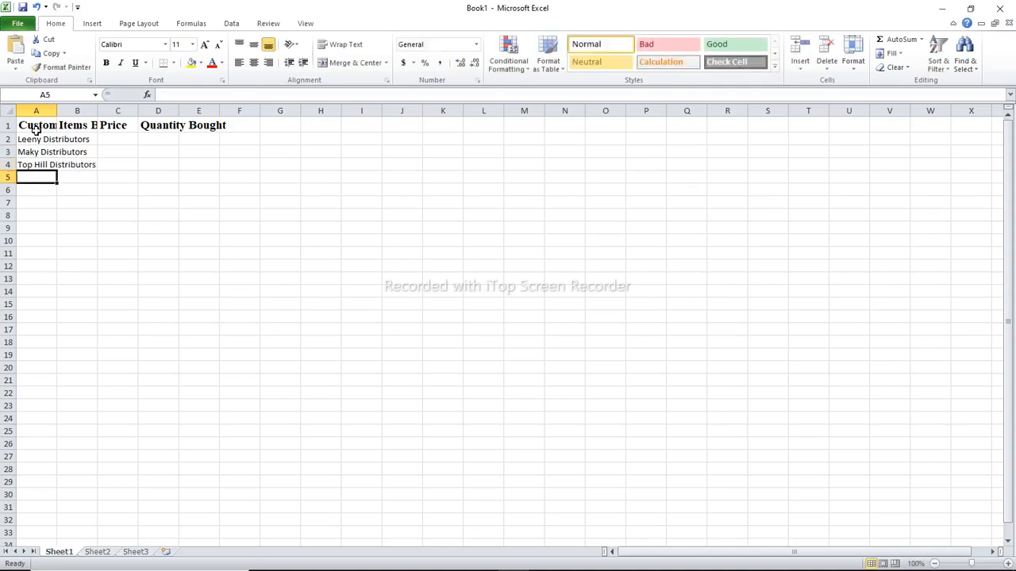
Enter Karigi Distributors as the customer in A5
type("Karig")
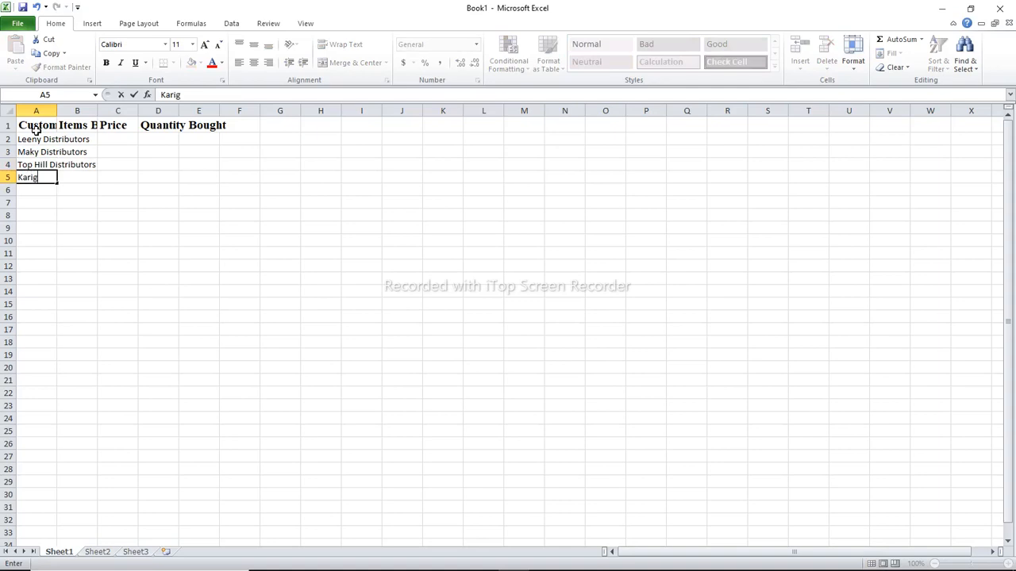
type("i Distributors")
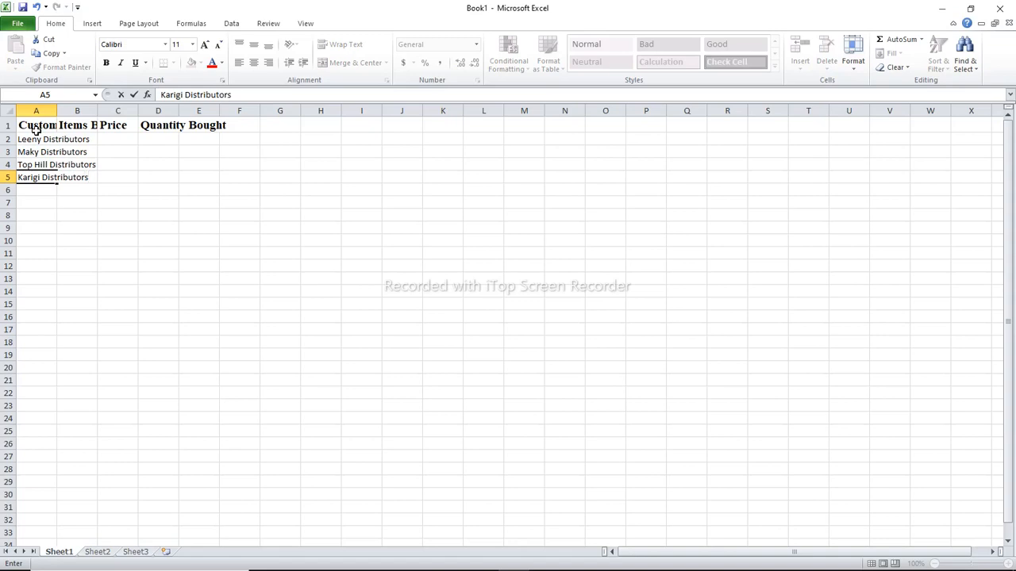
key("Return")
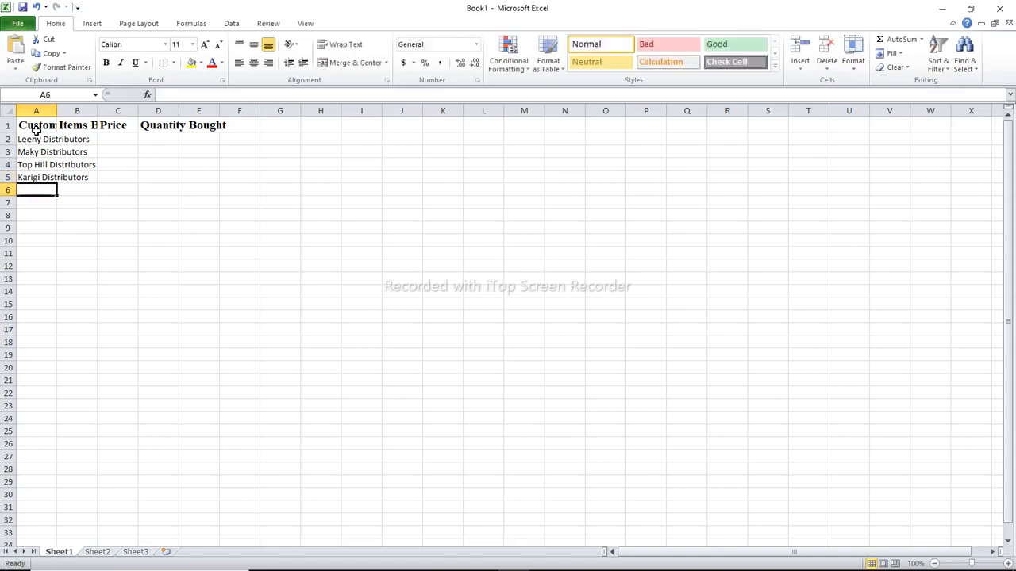
Enter Lonny Distributors as the customer in A6
type("Lo")
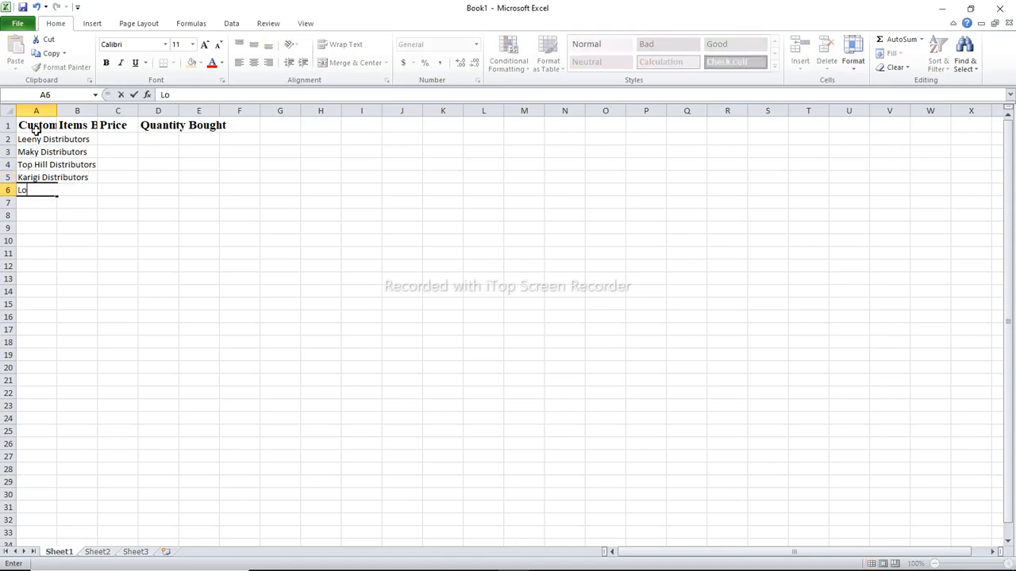
type("nny Distributors")
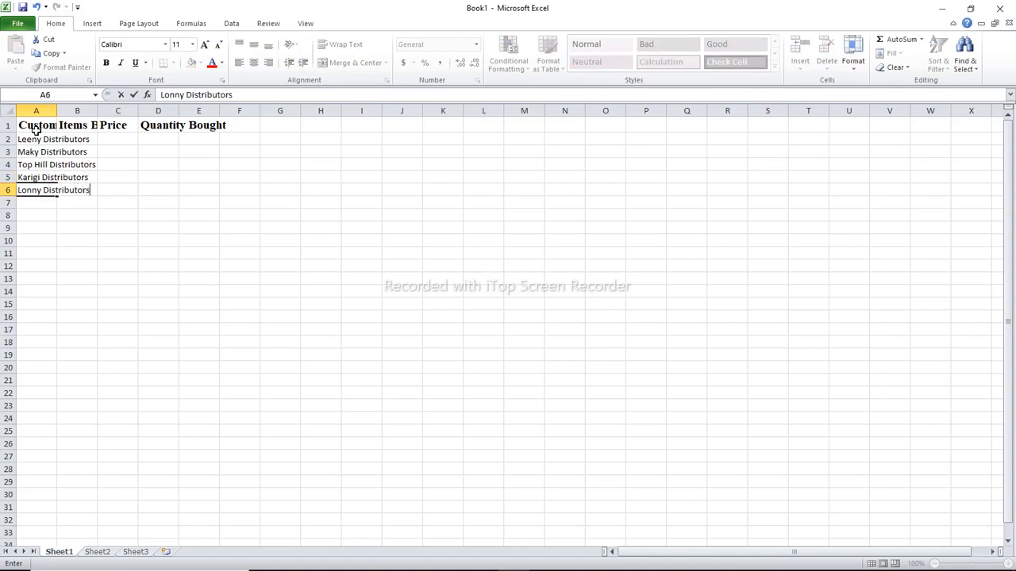
key("Return")
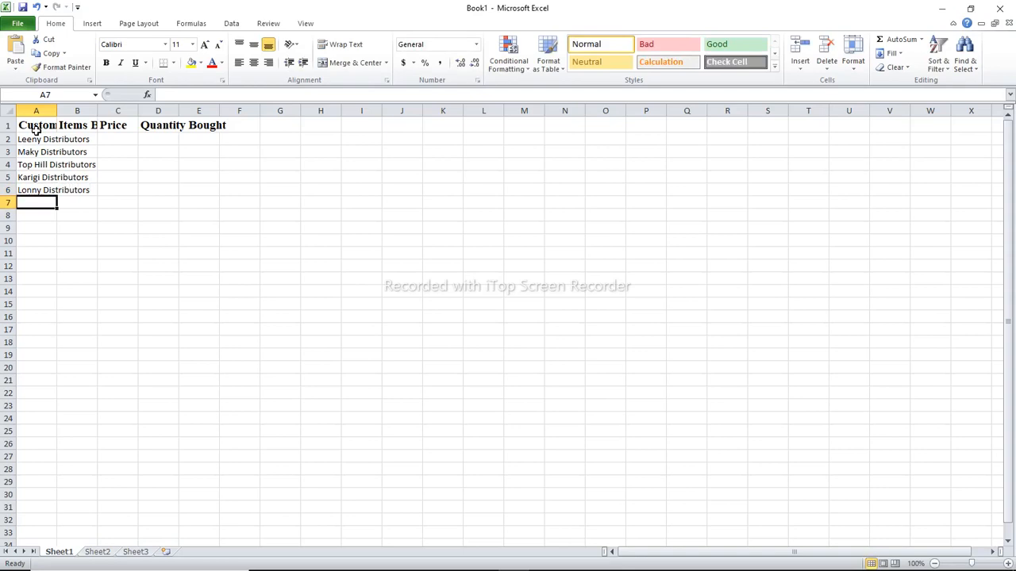
Add repeat customer entries Maky Distributors in A7 and Top Hill Distributors in A8
type("Maky Distributors")
key("Return")
type("Top Hill Distributors")
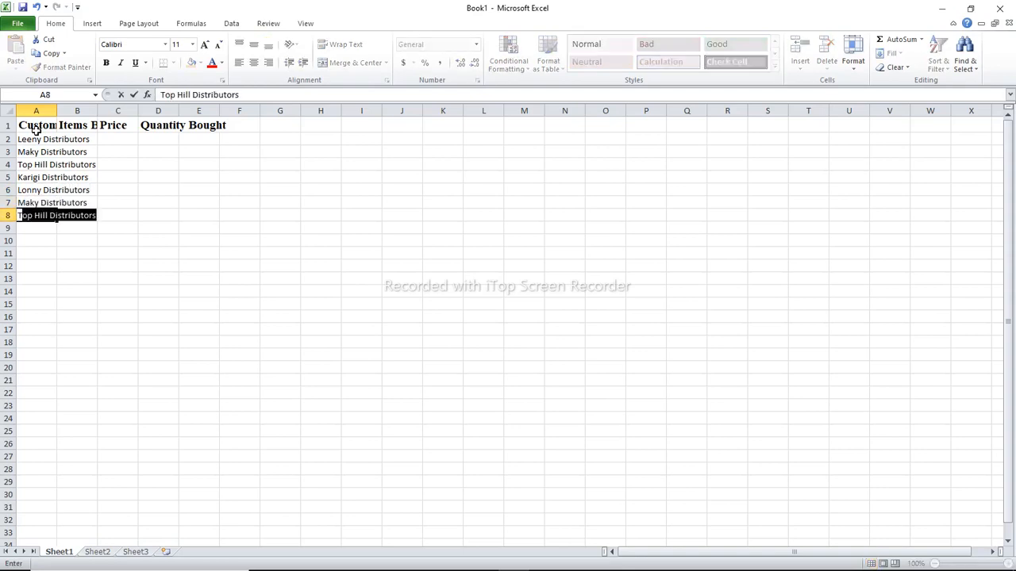
key("Return")
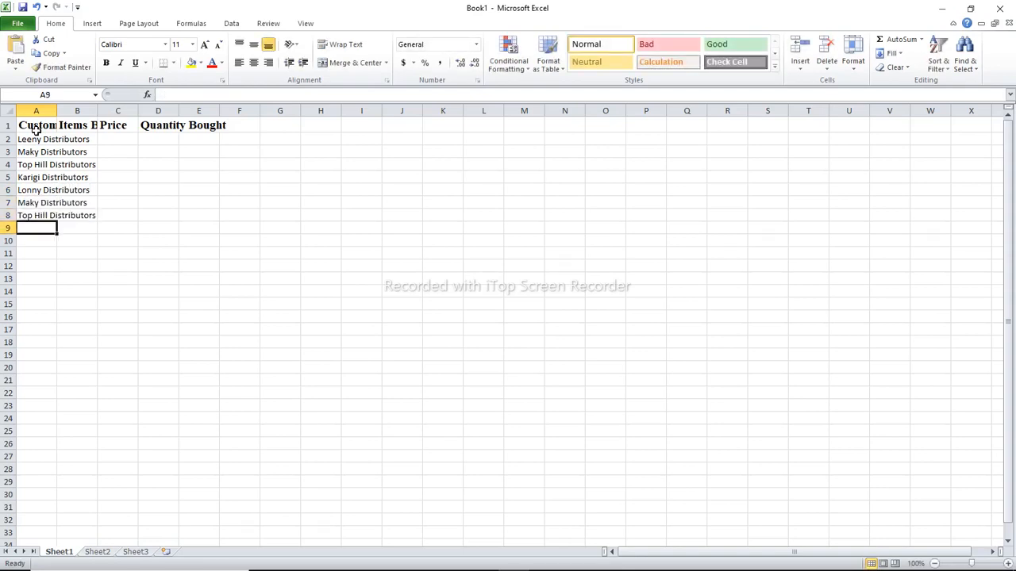
Enter the label Discount in A9 beneath the customer list
type("Disc")
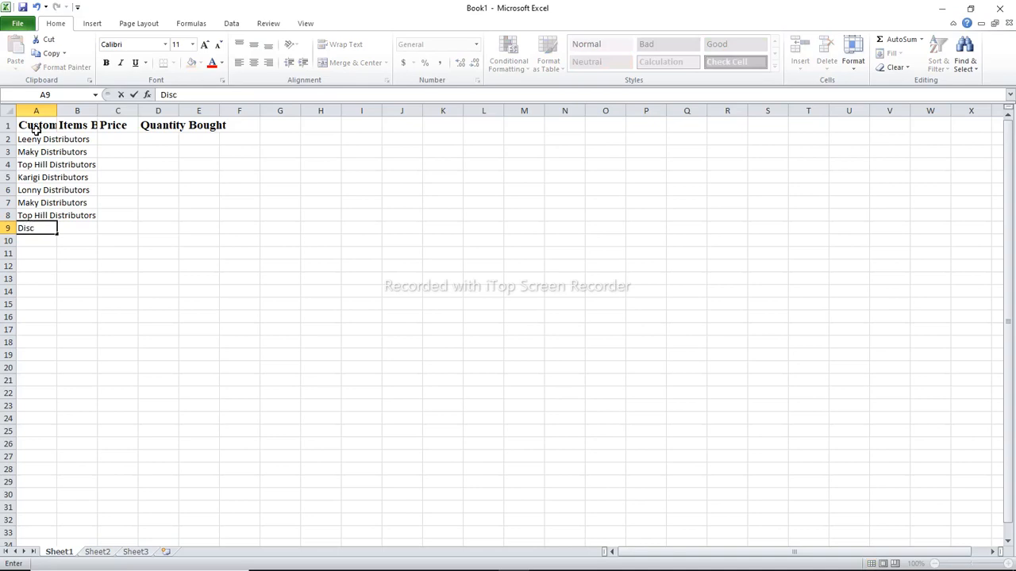
type("ount")
key("Tab")
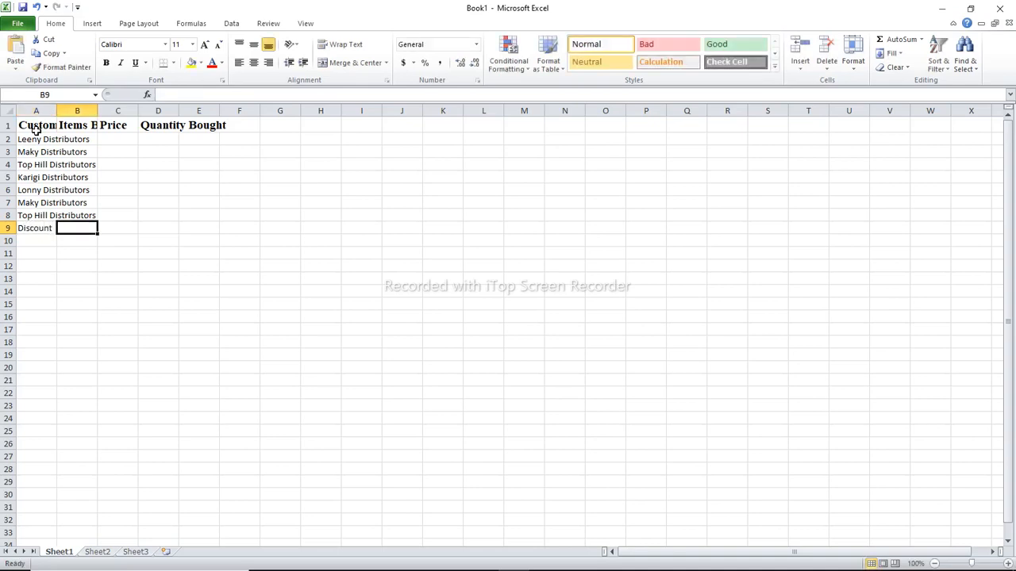
key("Tab")
key("Up")
key("ctrl+Up")
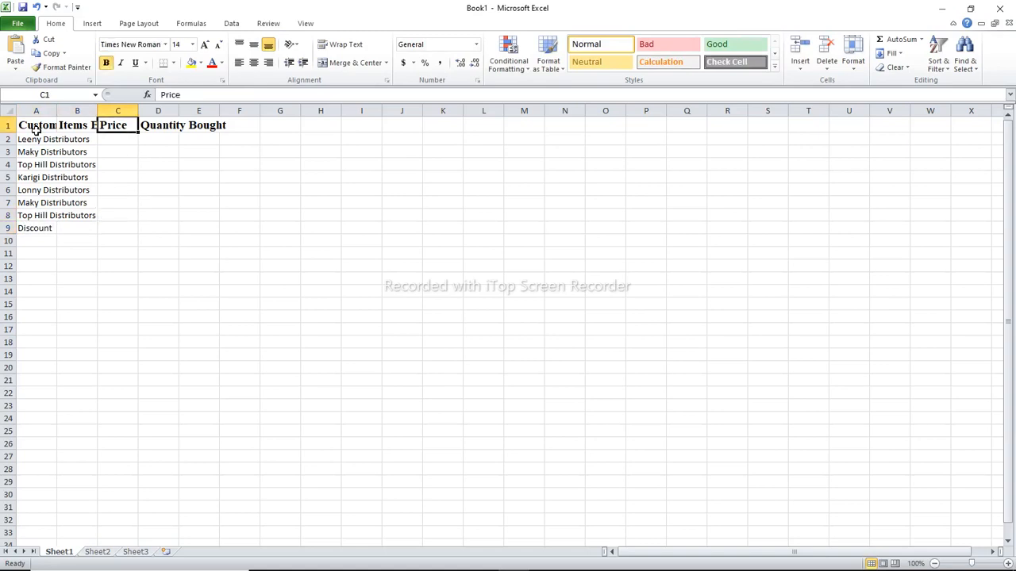
key("Down")
type("T")
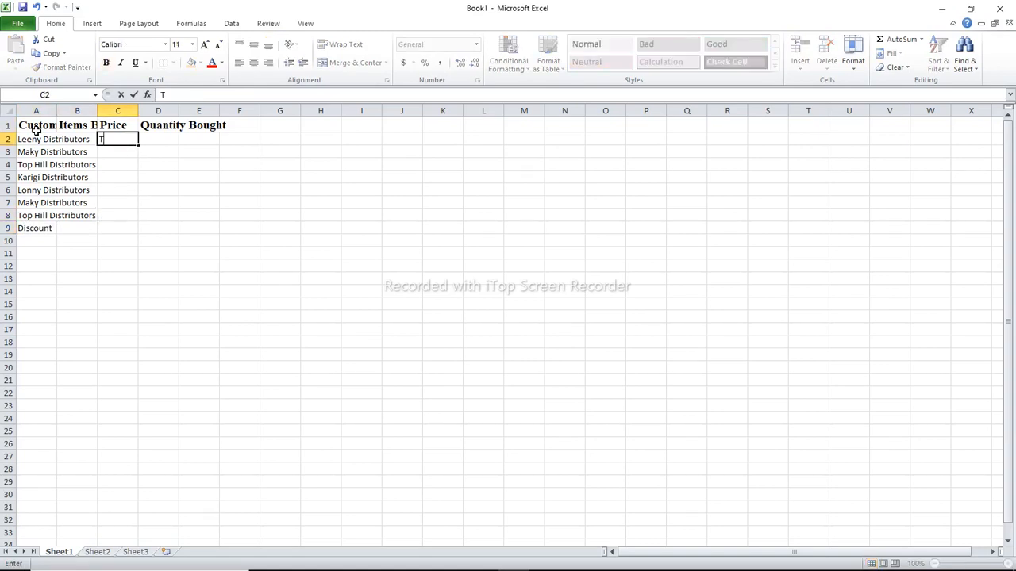
type("unic")
key("Return")
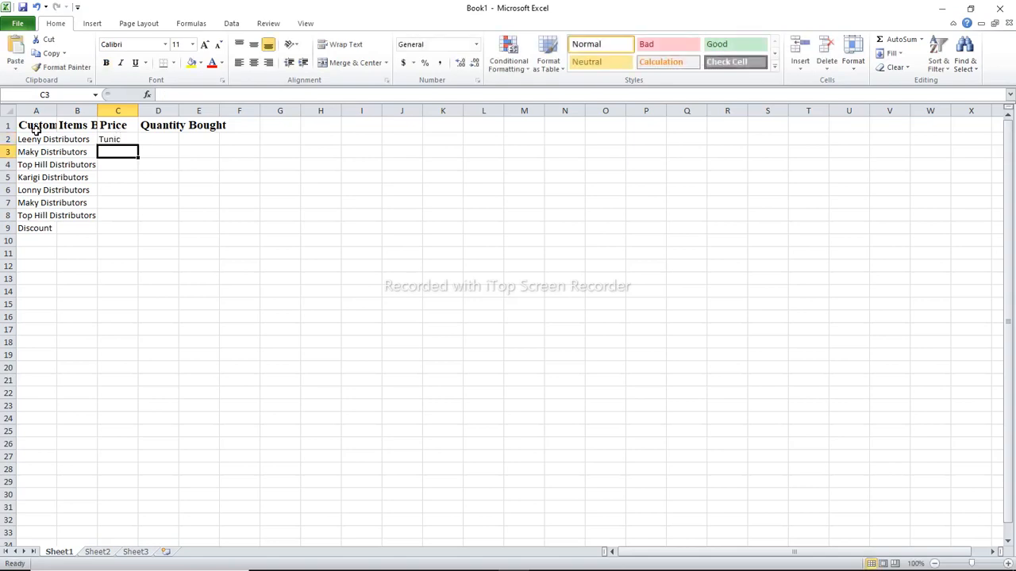
key("Up")
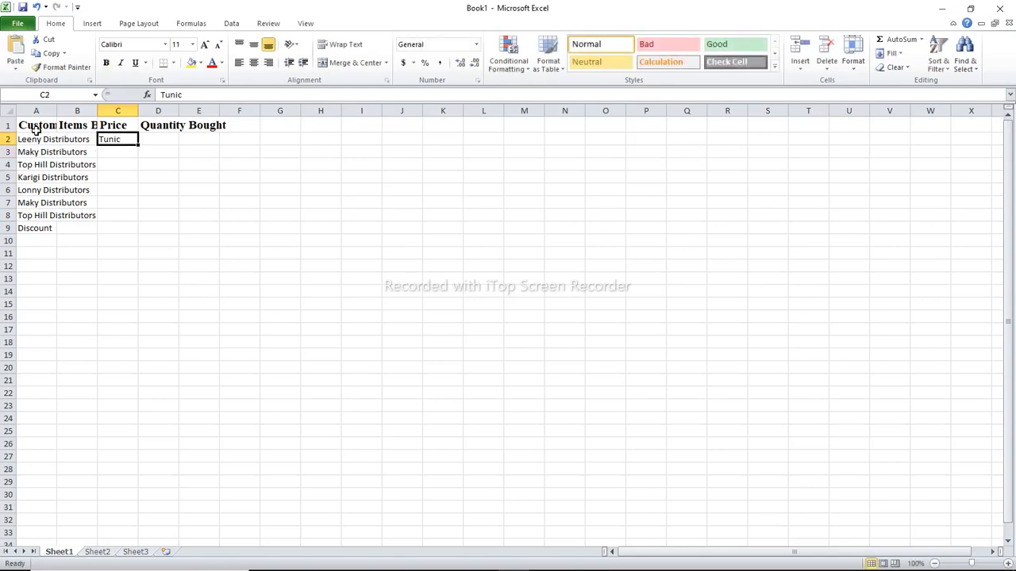
key("BackSpace")
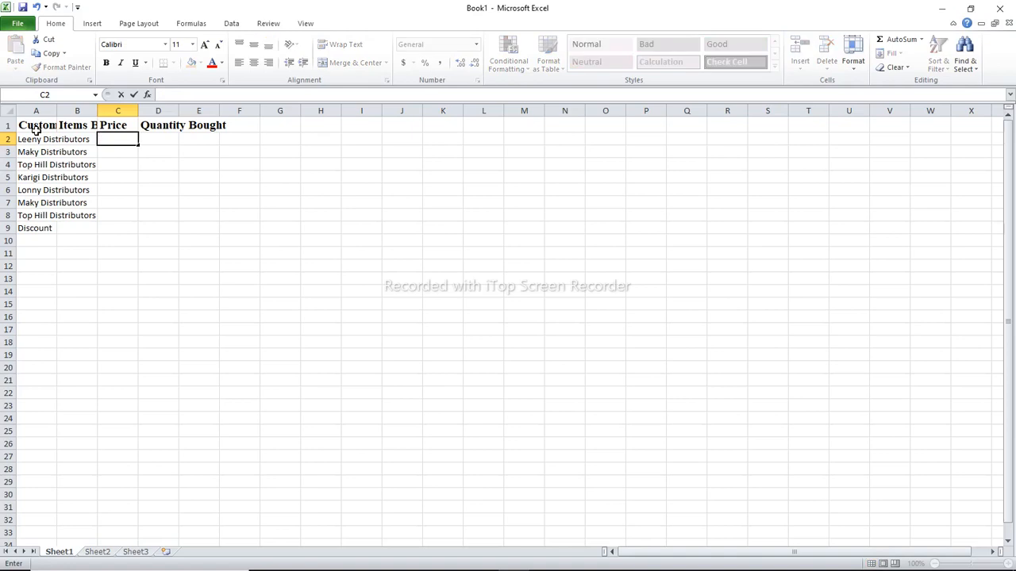
Autofit the width of the Customers column and enter Tunic as the item bought in B2
key("Left")
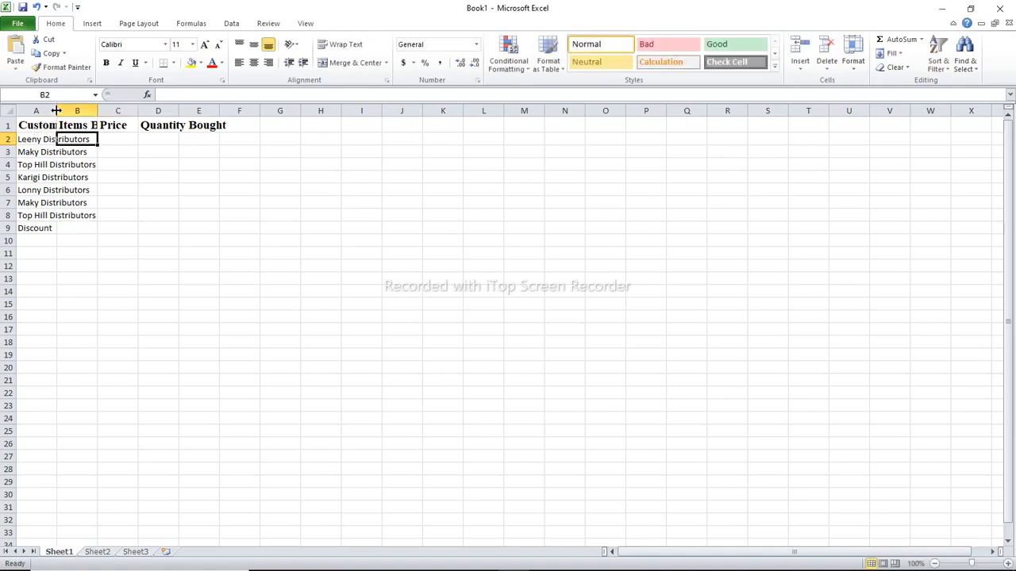
double_click(56, 110)
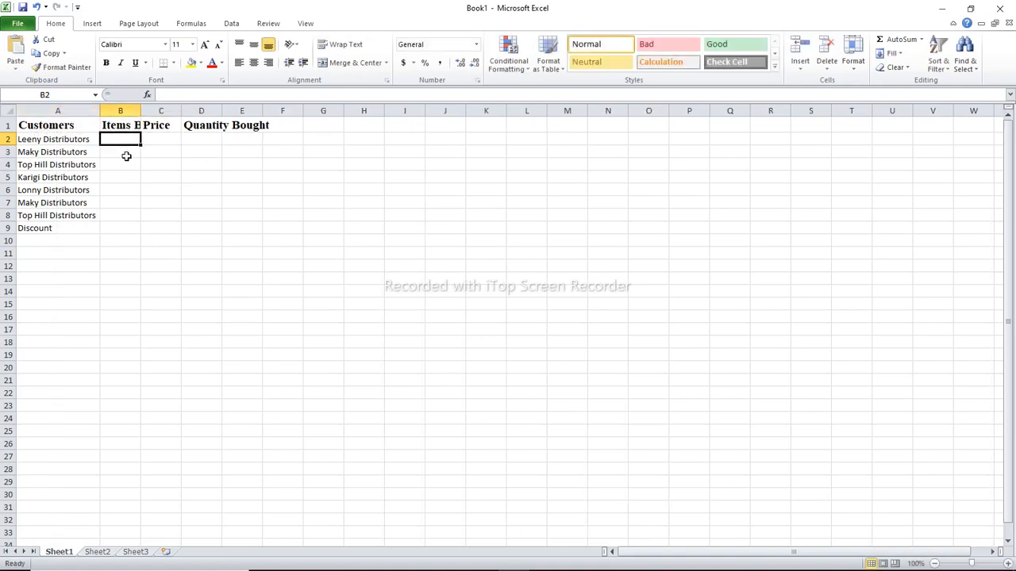
type("Tunic")
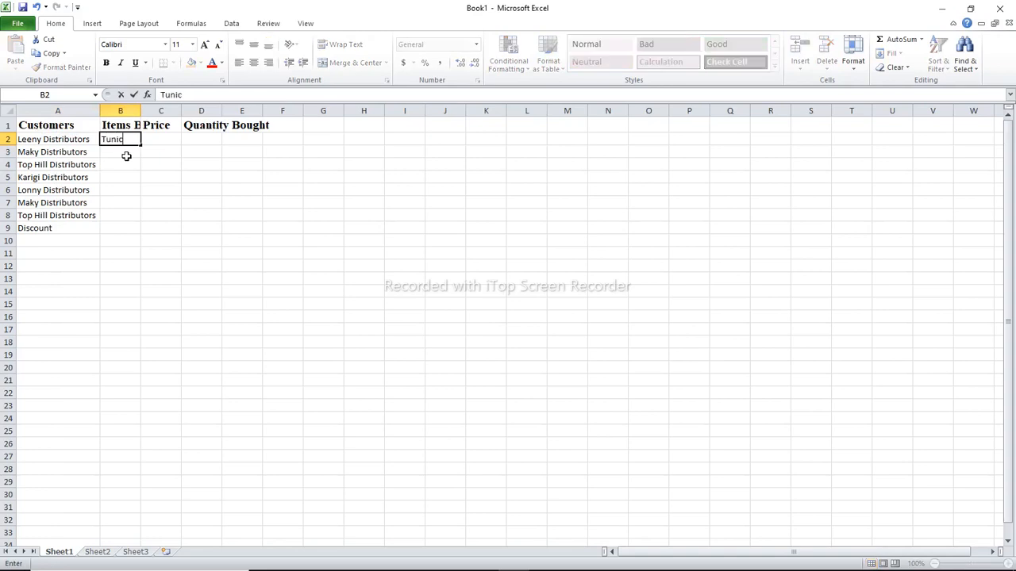
key("Return")
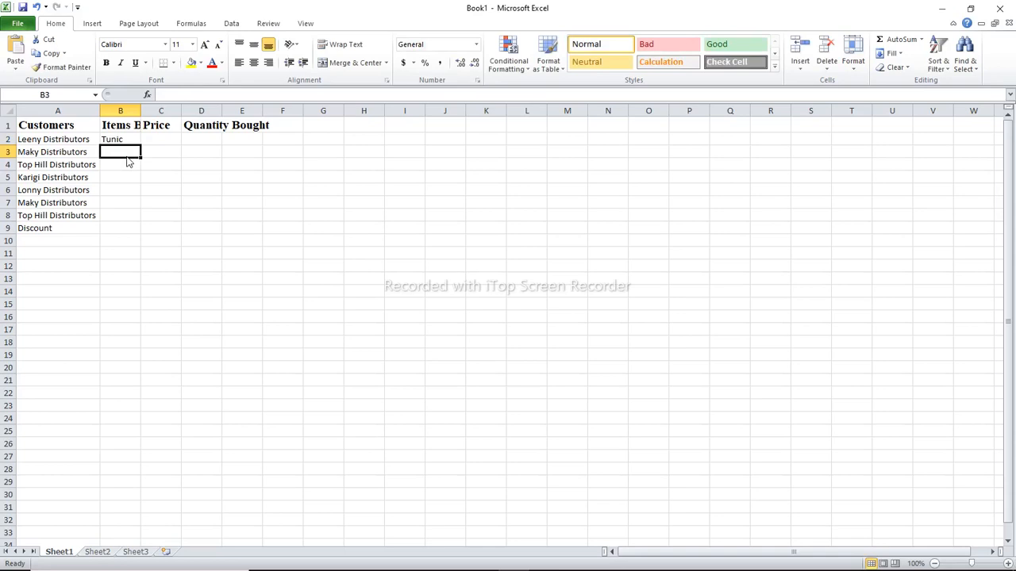
key("ctrl+s")
type("tockings")
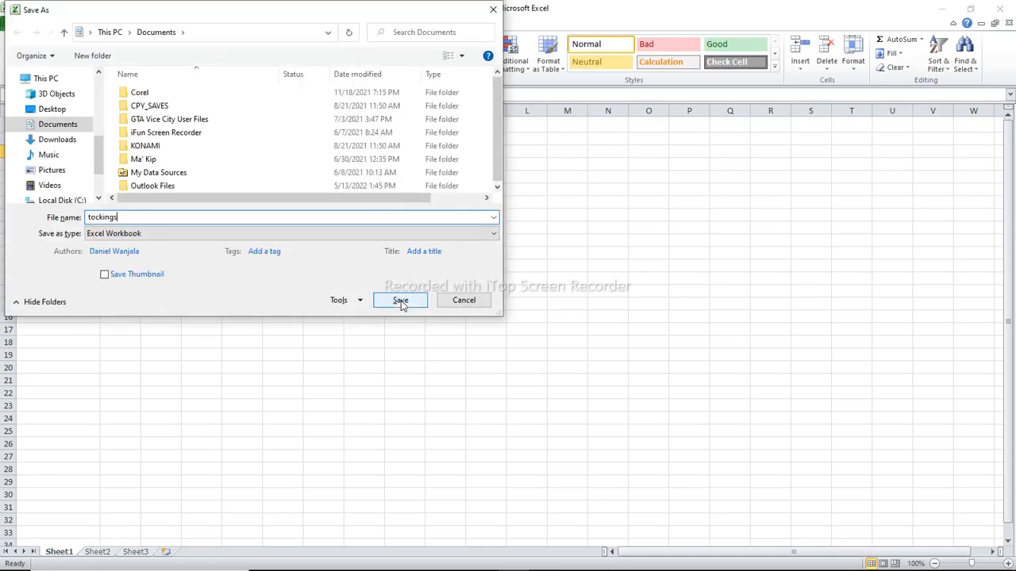
left_click(493, 9)
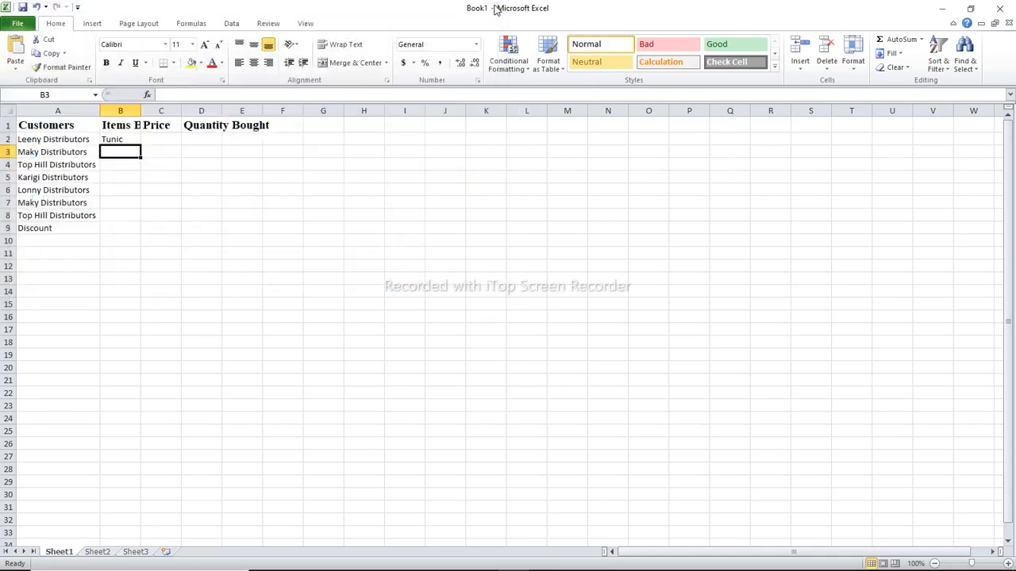
Enter Stockings as the item bought by Maky Distributors in B3
type("S")
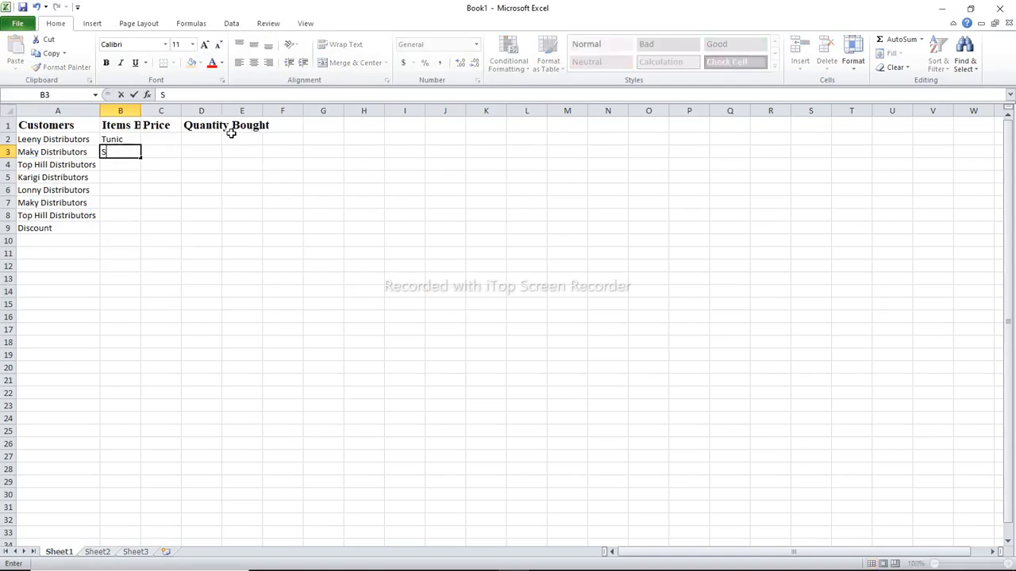
type("tockings")
key("Return")
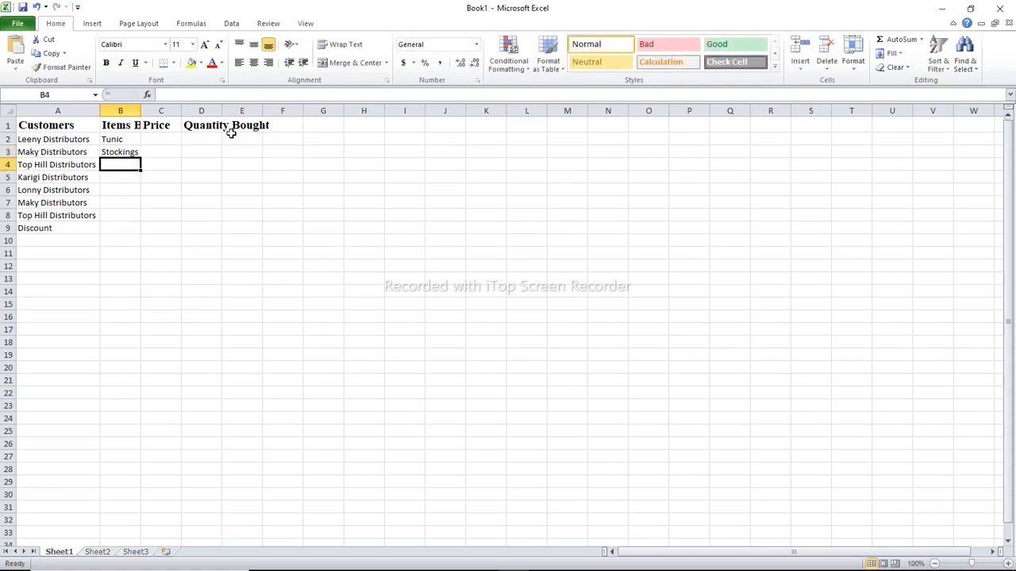
Enter Pullover in B4 and Tie in B5 as the items bought
type("Pu")
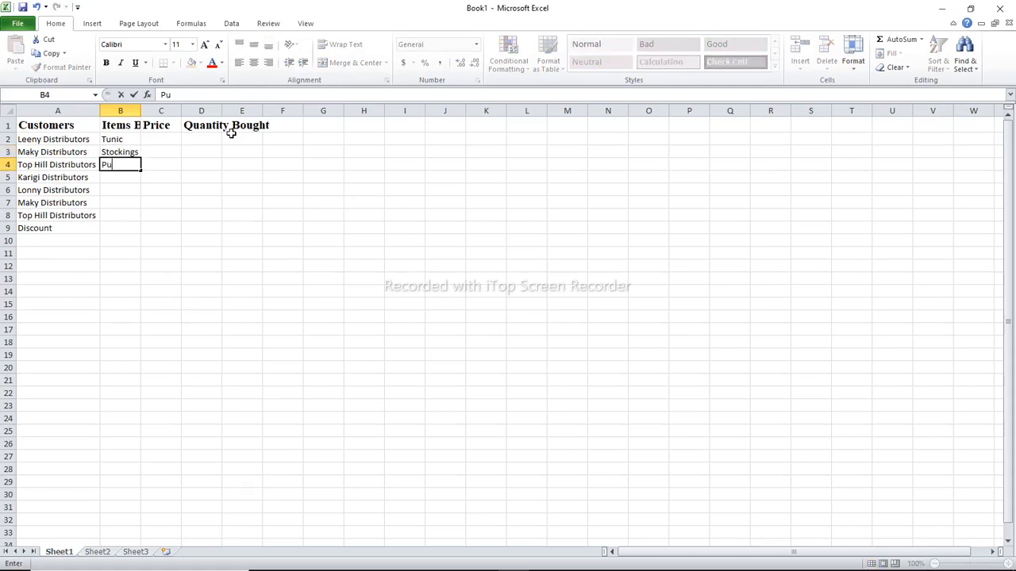
type("llover")
key("Return")
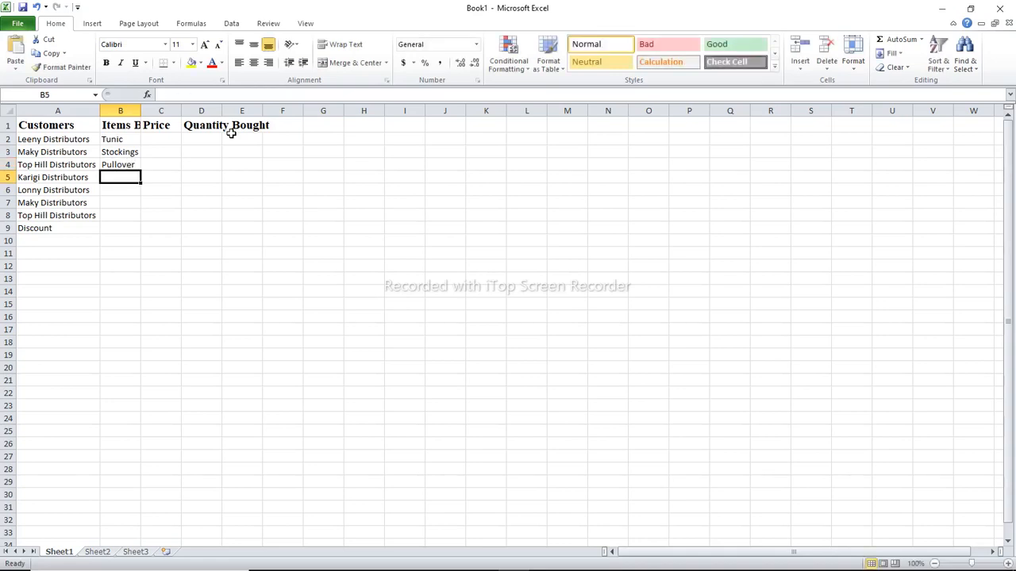
type("Tie")
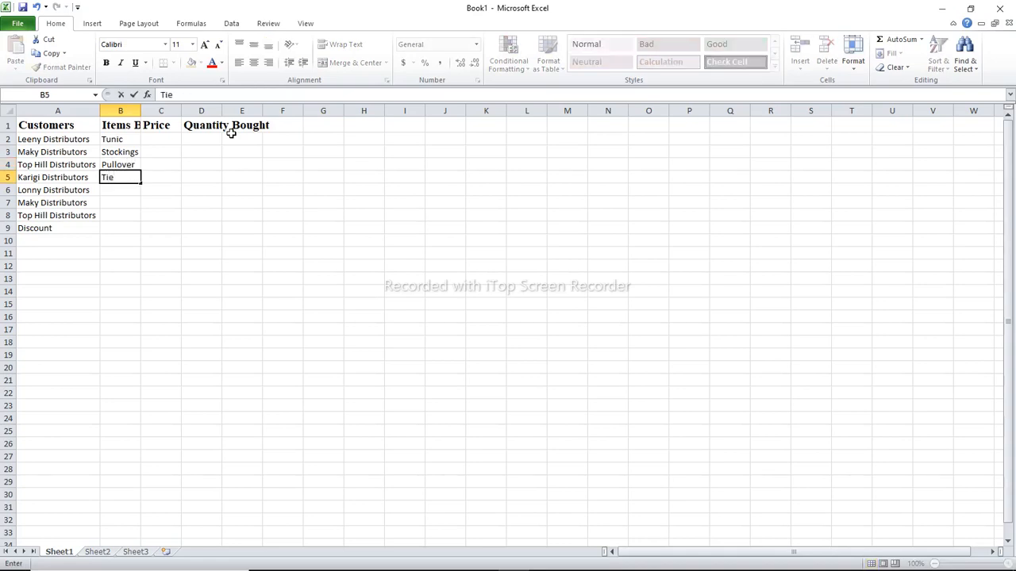
key("Return")
Enter Shirt as the item bought in both B6 and B7
type("S")
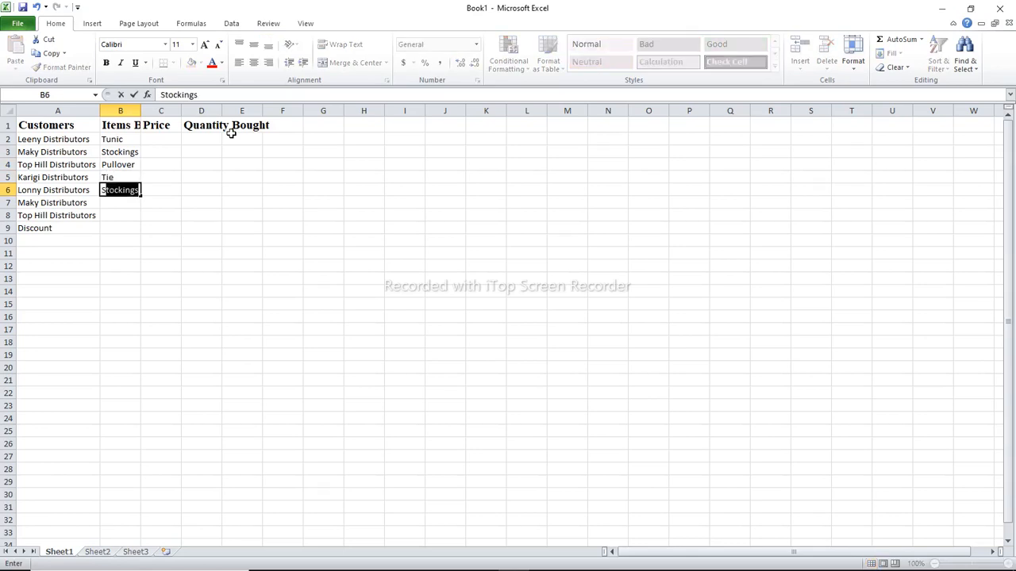
type("hirt")
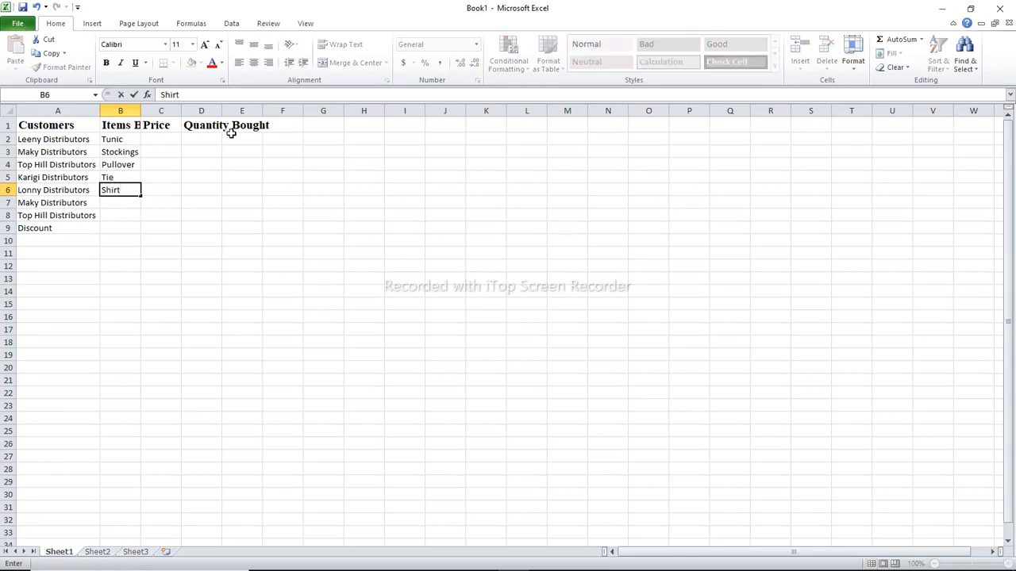
key("Return")
type("Shirt")
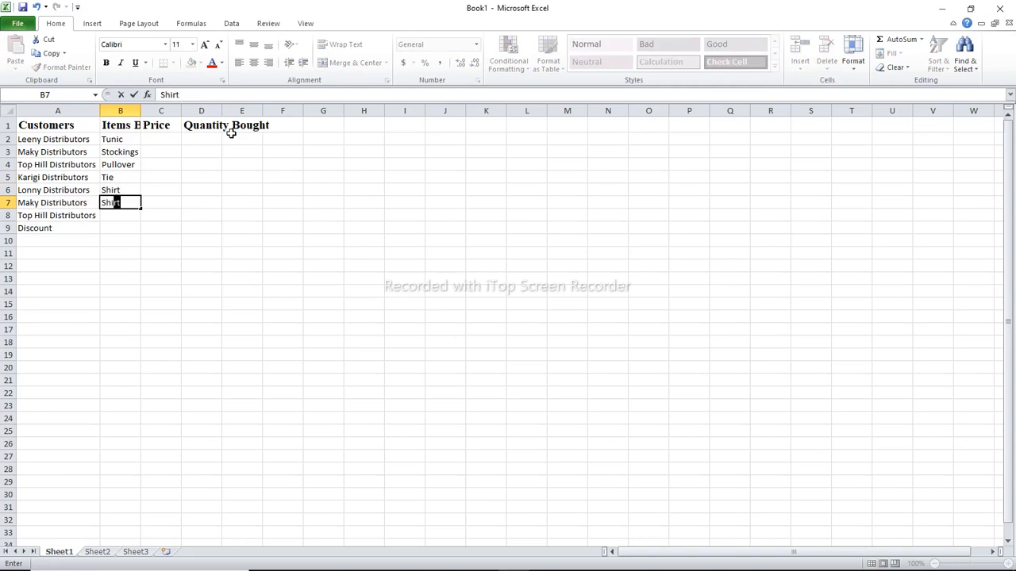
key("Return")
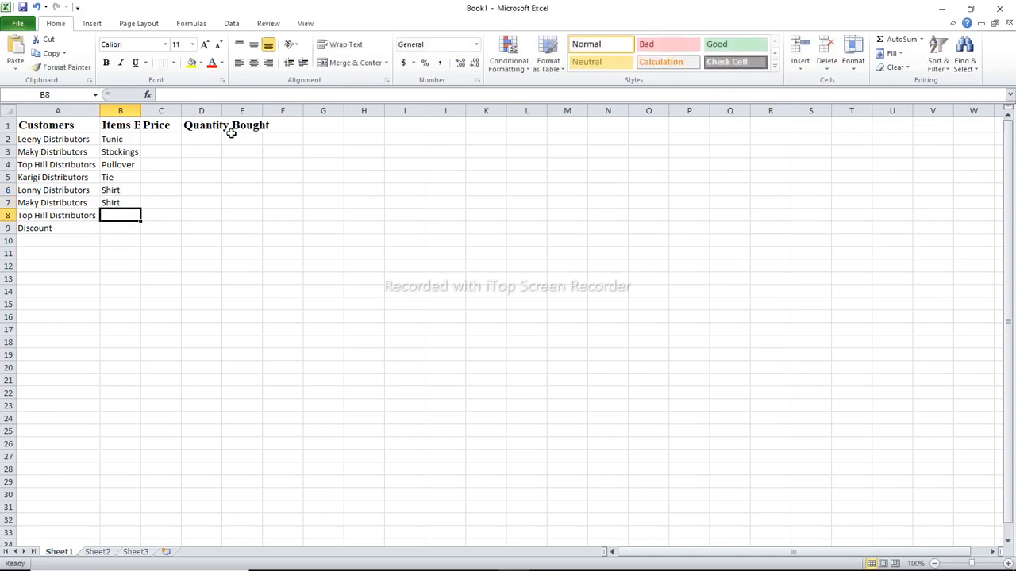
Enter Tie as the item in B8 and 10% as the discount rate in B9
type("Tie")
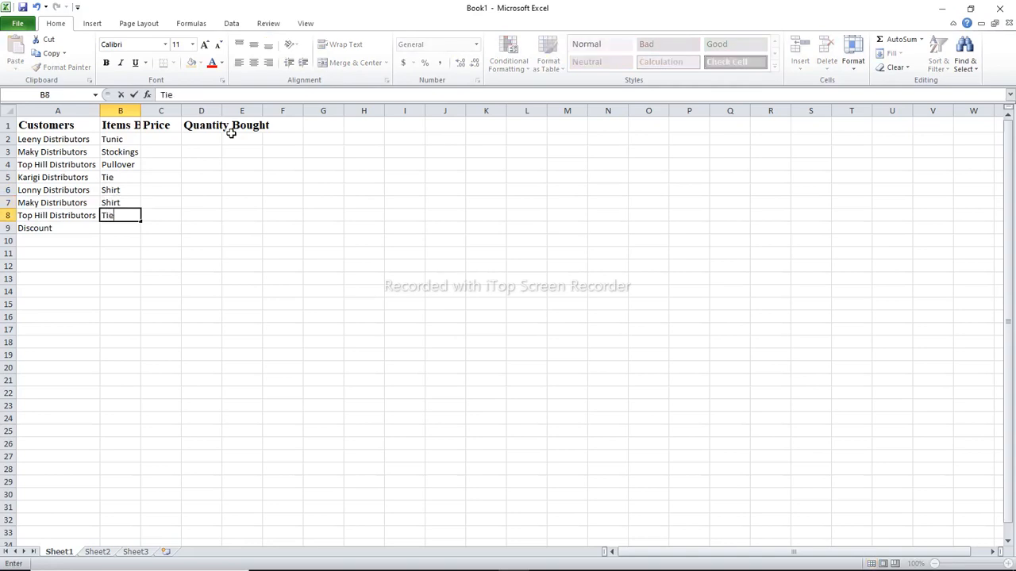
key("Return")
type("1")
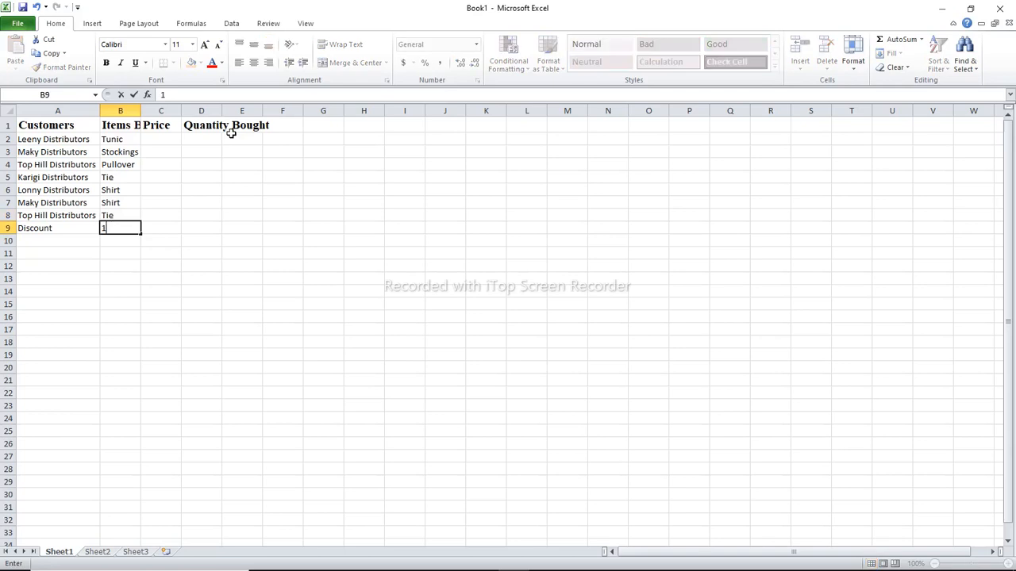
type("0%")
key("Tab")
Enter the prices 600, 300 and 1000 in C2 to C4 for the tunic, stockings and pullover
key("Up")
key("Up")
key("Up")
key("Up")
key("Up")
key("Up")
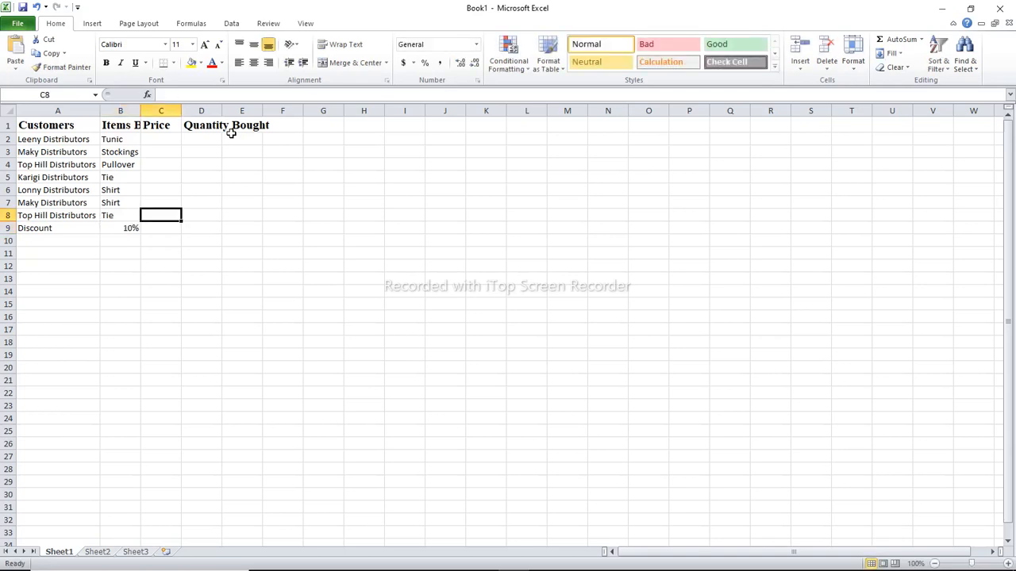
key("Up")
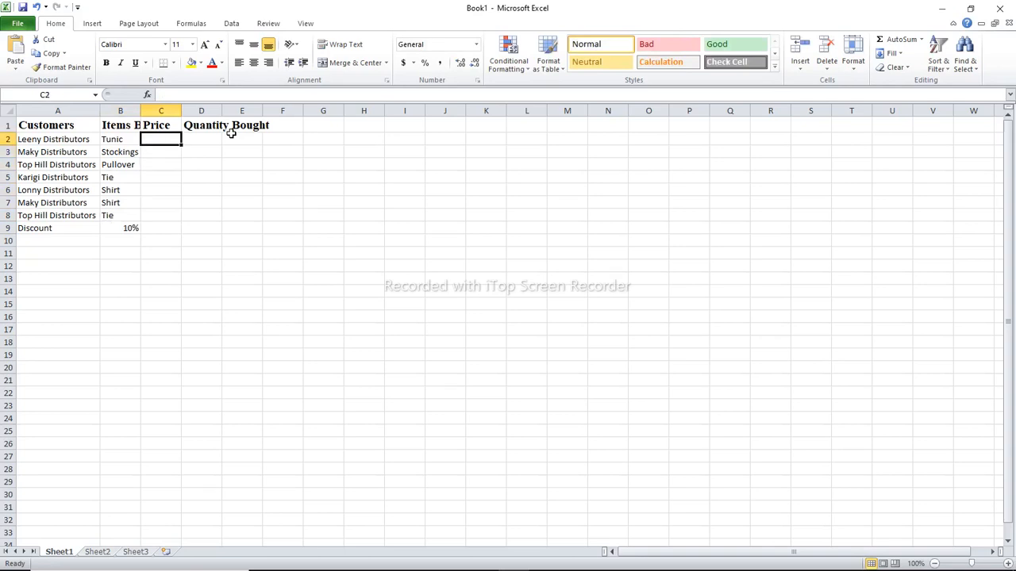
type("600")
key("Return")
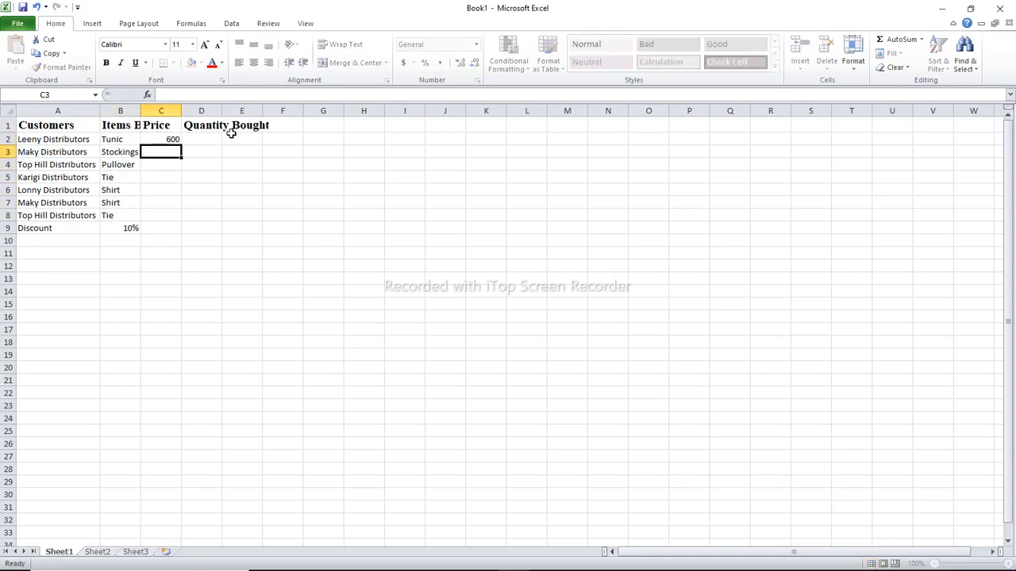
type("300")
key("Return")
type("1000")
key("Return")
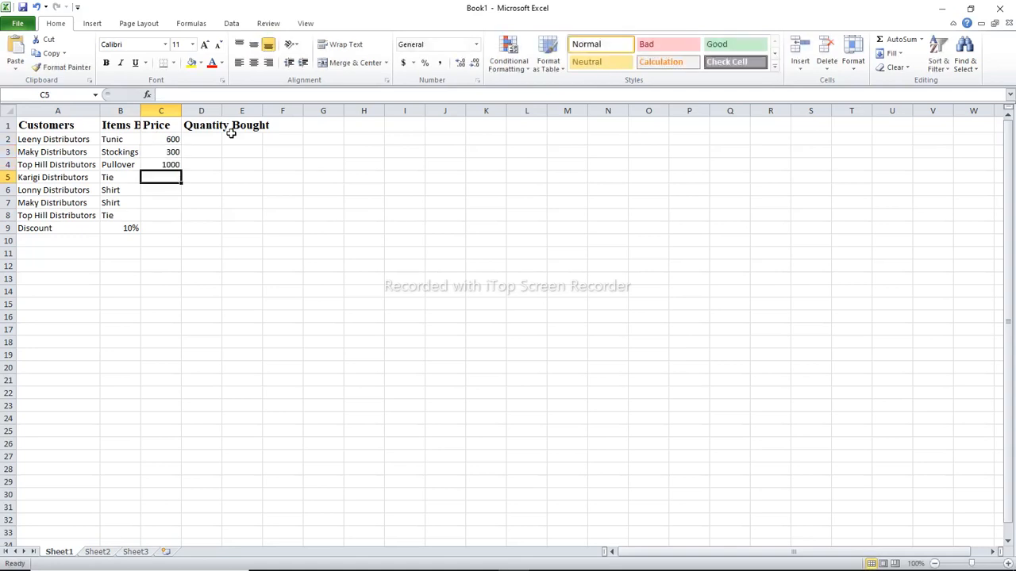
Enter the remaining prices 150, 500, 500 and 150 in C5 to C8
type("150")
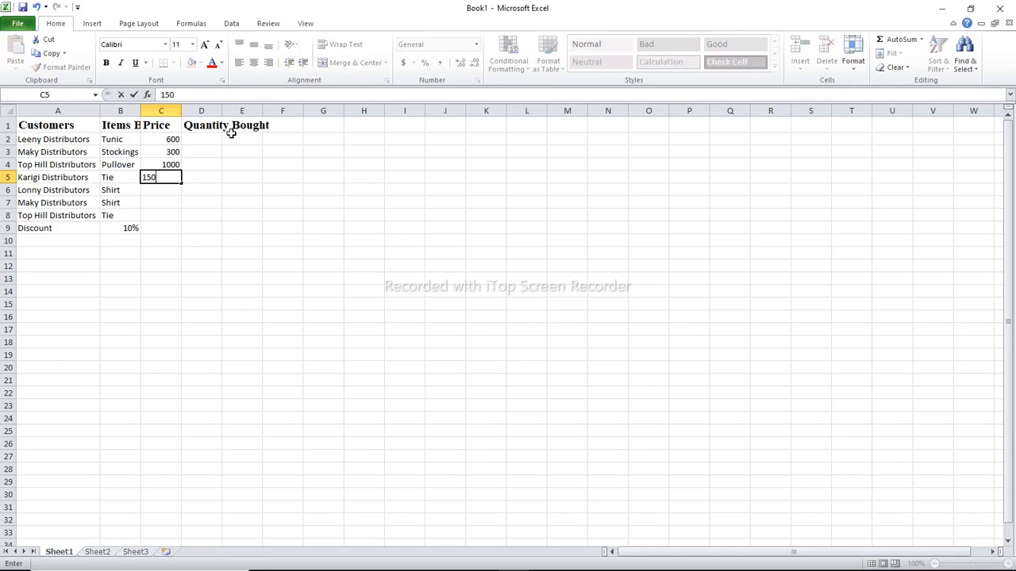
key("Return")
type("500")
key("Return")
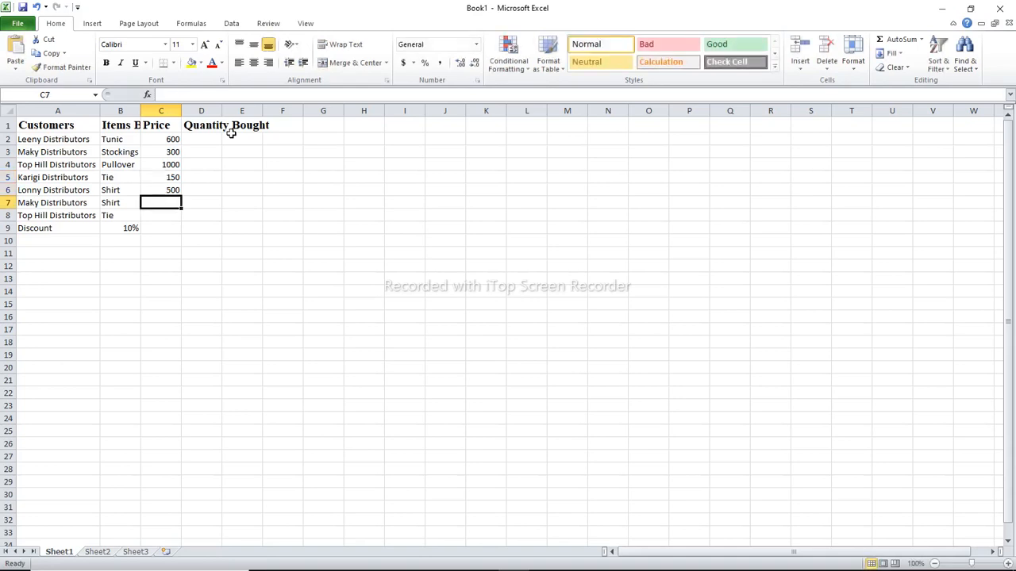
type("500")
key("Return")
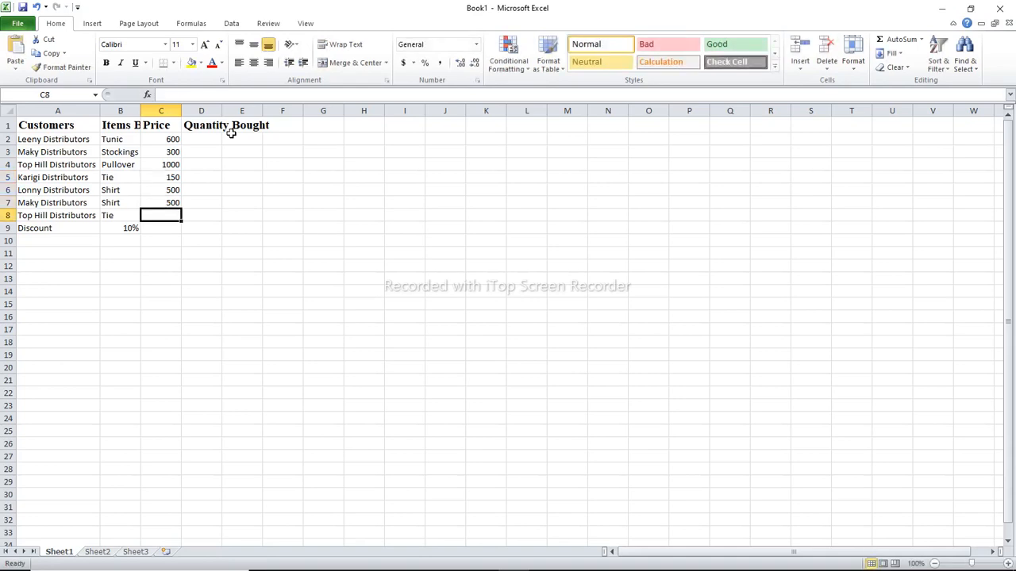
type("150")
key("Return")
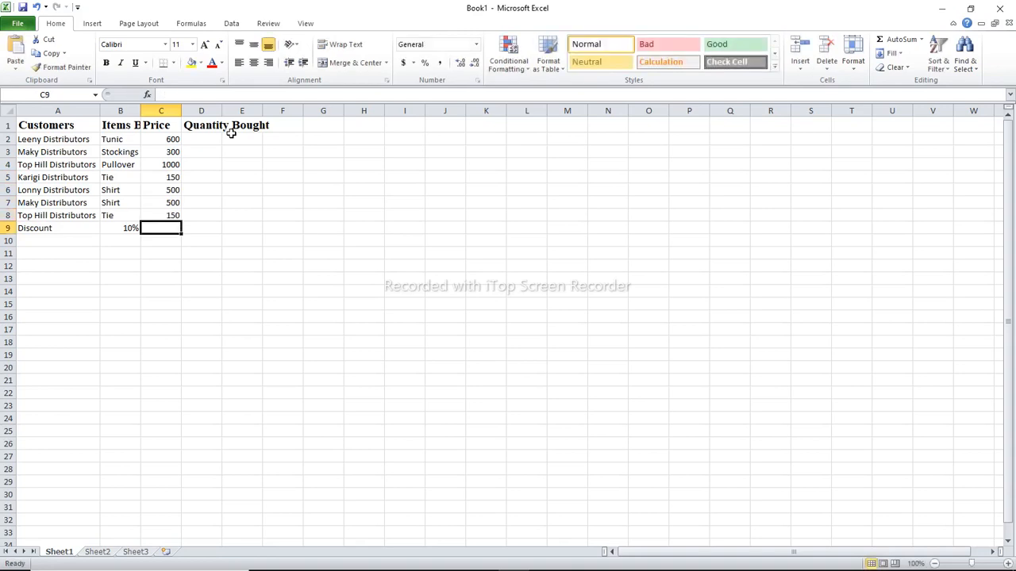
Enter the quantities bought 1000, 1500 and 7000 in D2 to D4 for the tunic, stockings and pullover
key("Right")
key("Up")
key("Up")
key("Up")
key("Up")
key("Up")
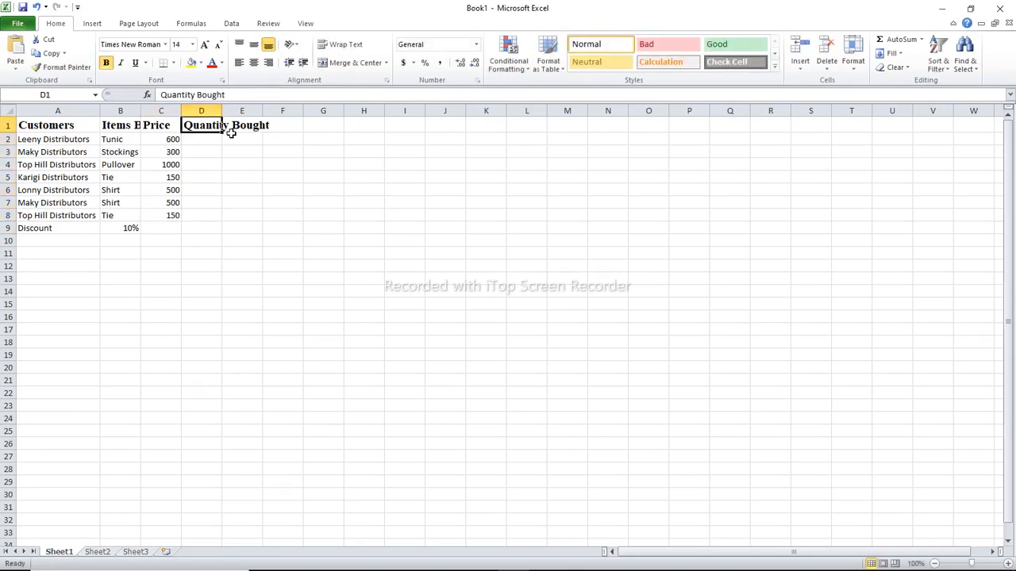
key("Down")
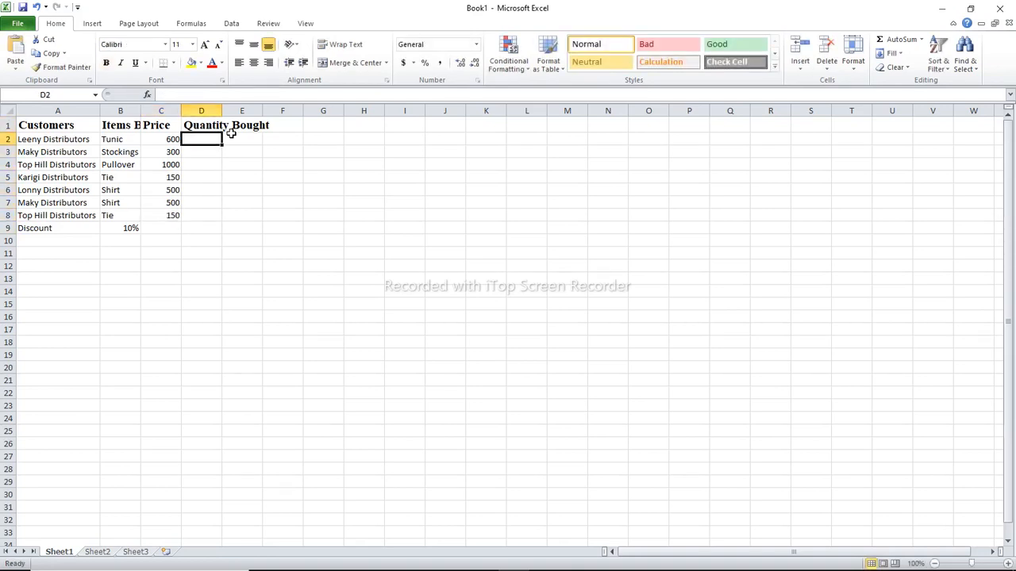
type("10")
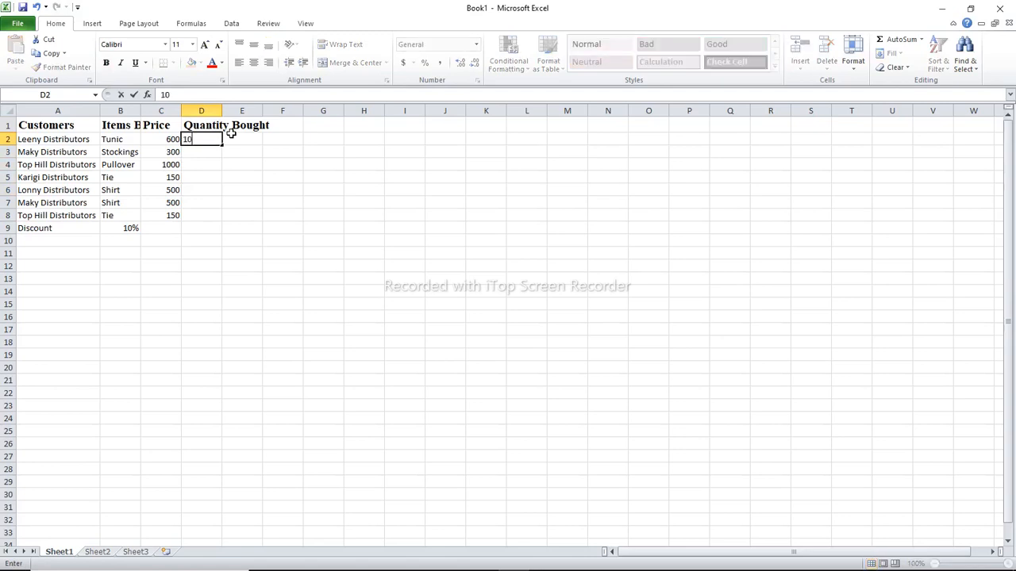
type("00")
key("Return")
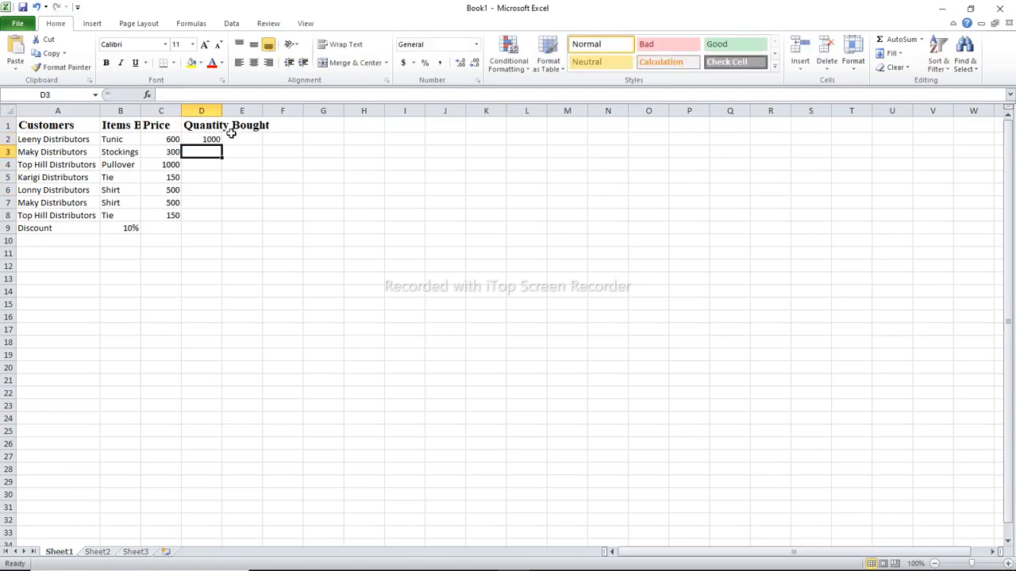
type("1500")
key("Return")
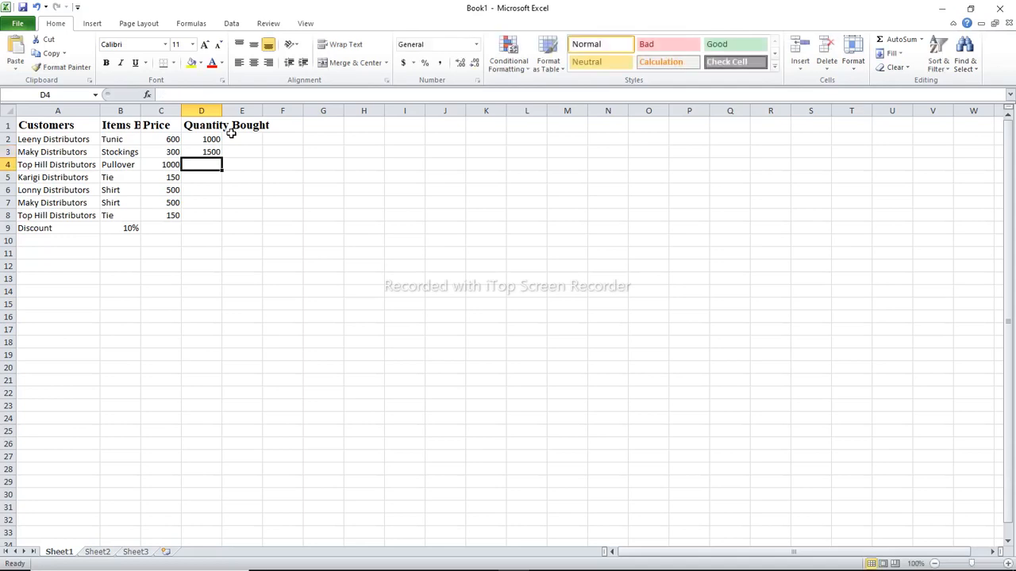
type("7000")
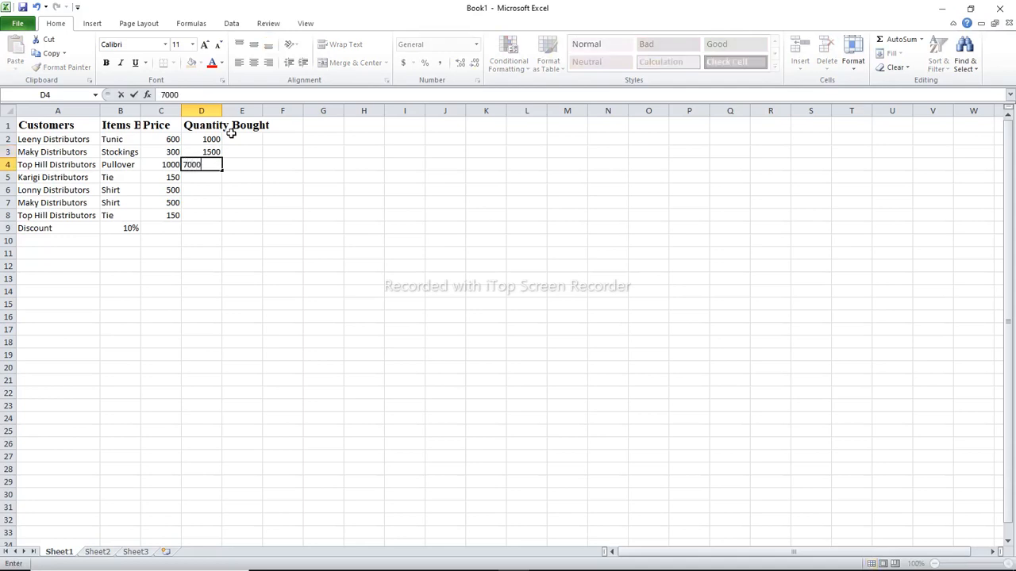
key("Return")
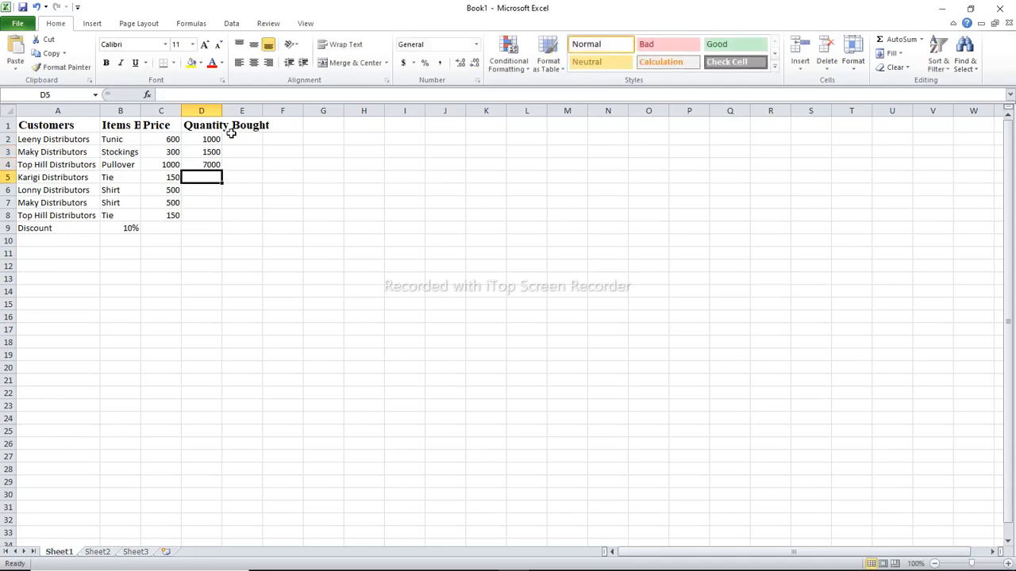
Enter the remaining quantities 3000, 2000, 1500 and 400 in D5 to D8
type("3000")
key("Return")
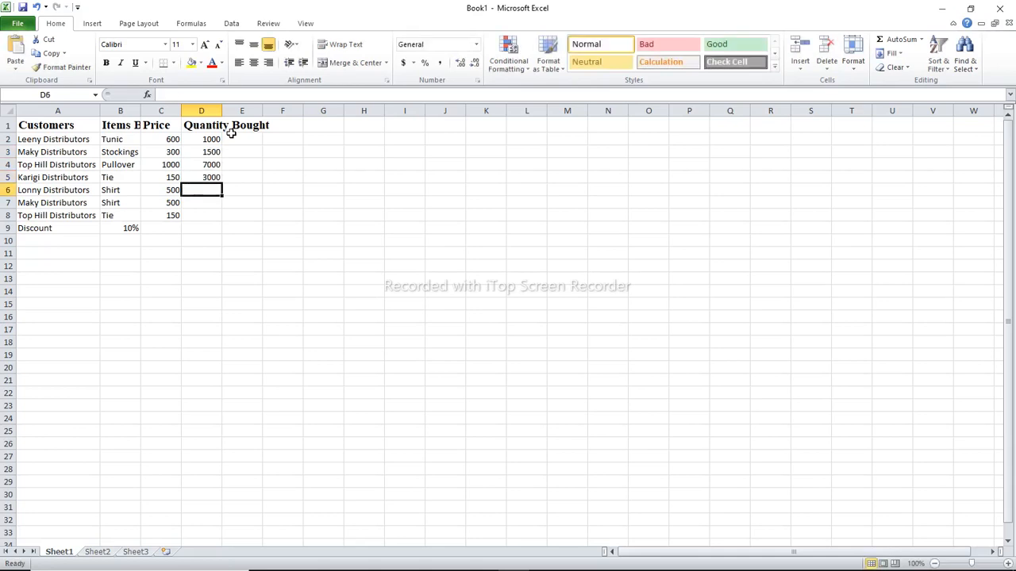
type("2000")
key("Return")
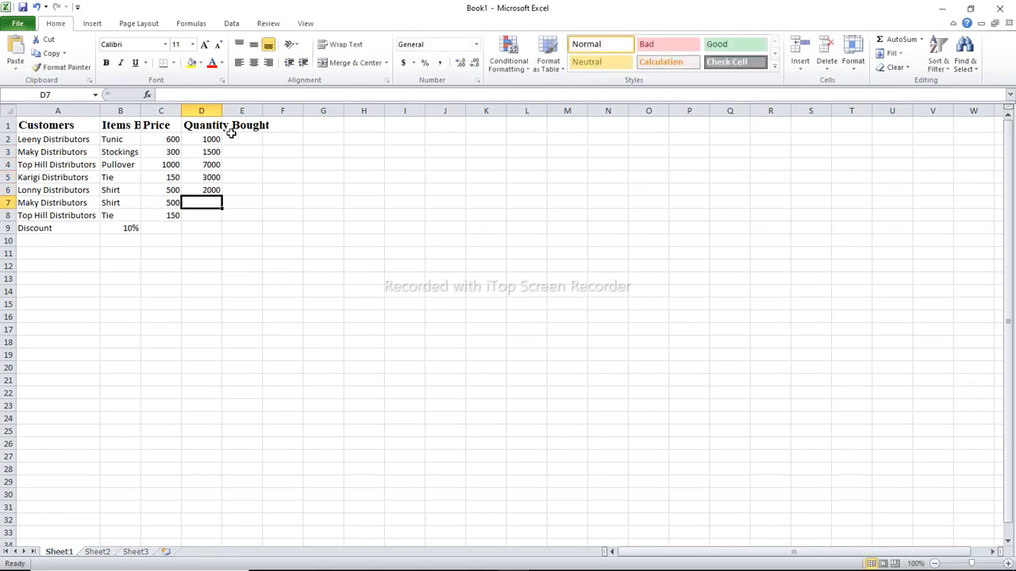
type("15000")
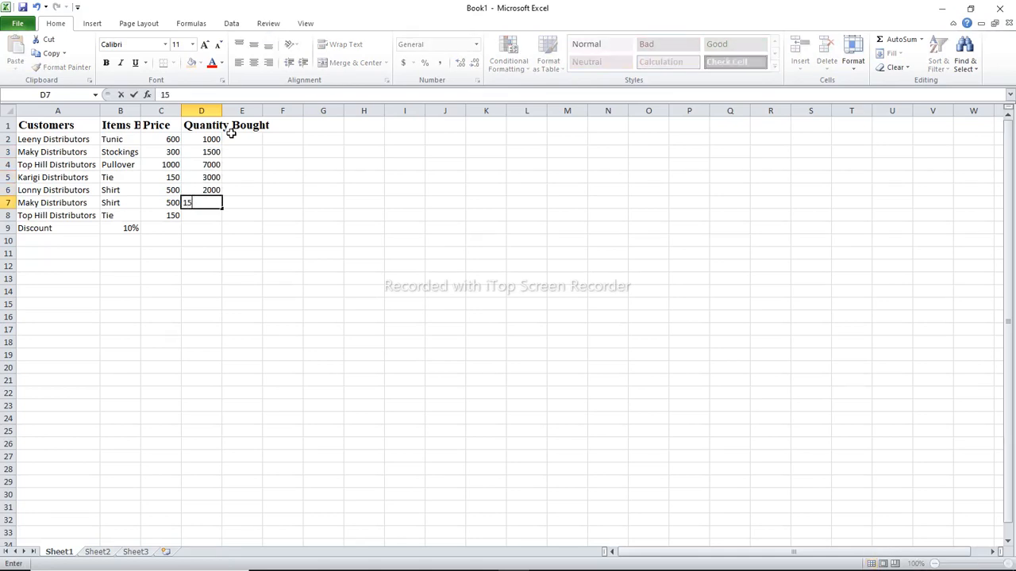
key("Return")
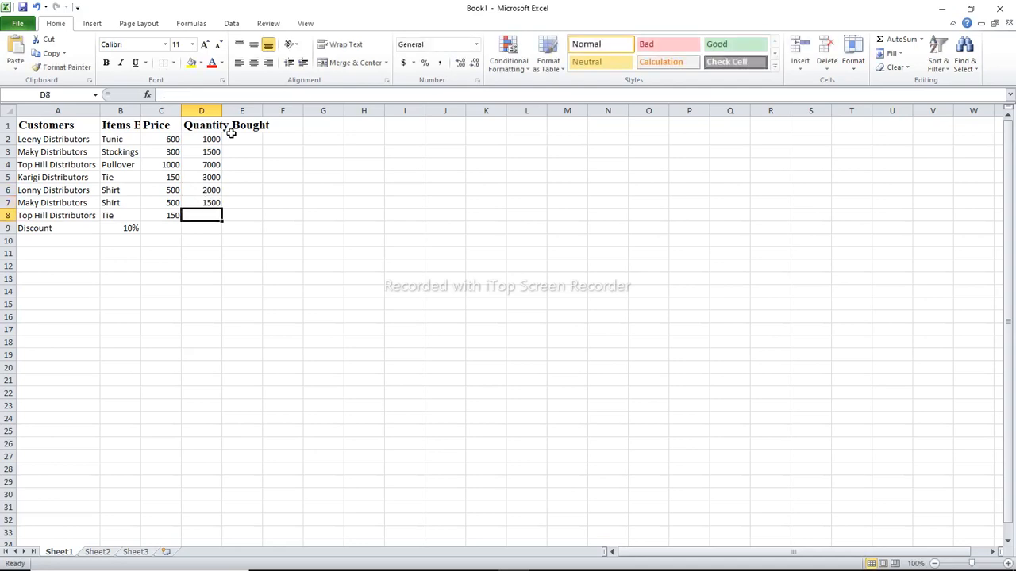
type("400")
key("Return")
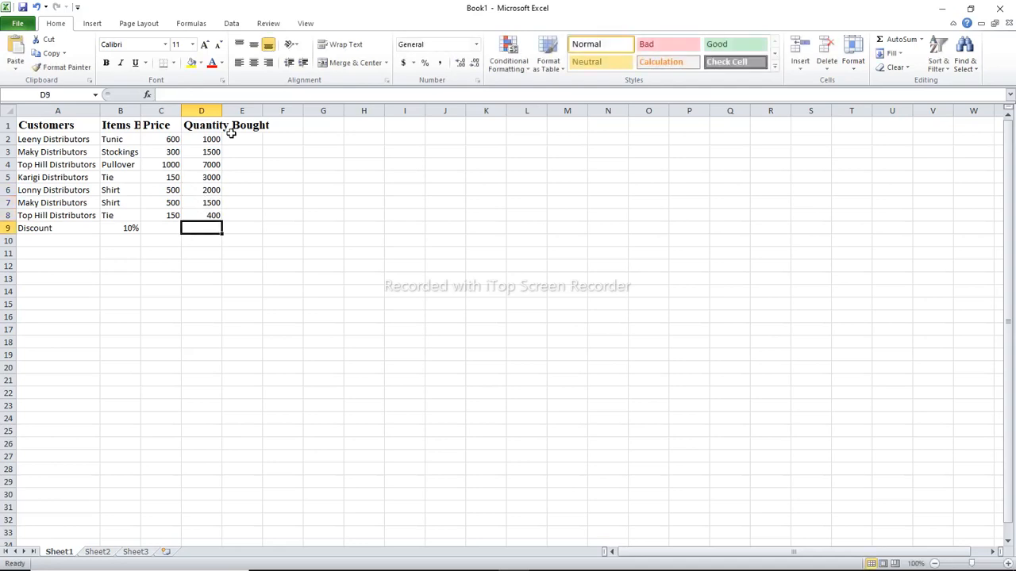
Set the font of the data rows A2:F9 to Times New Roman
left_click_drag(32, 140, 274, 228)
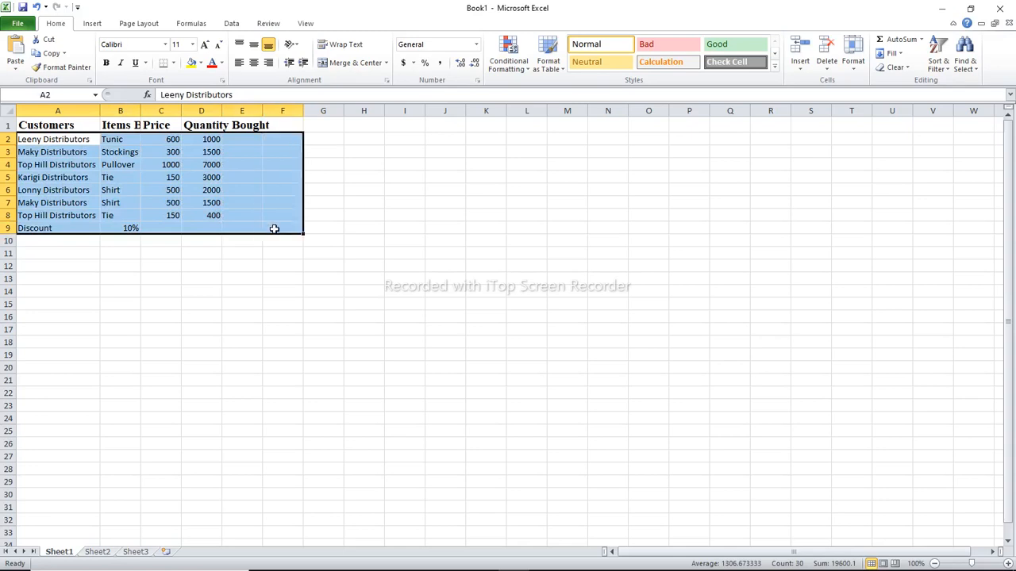
left_click(165, 44)
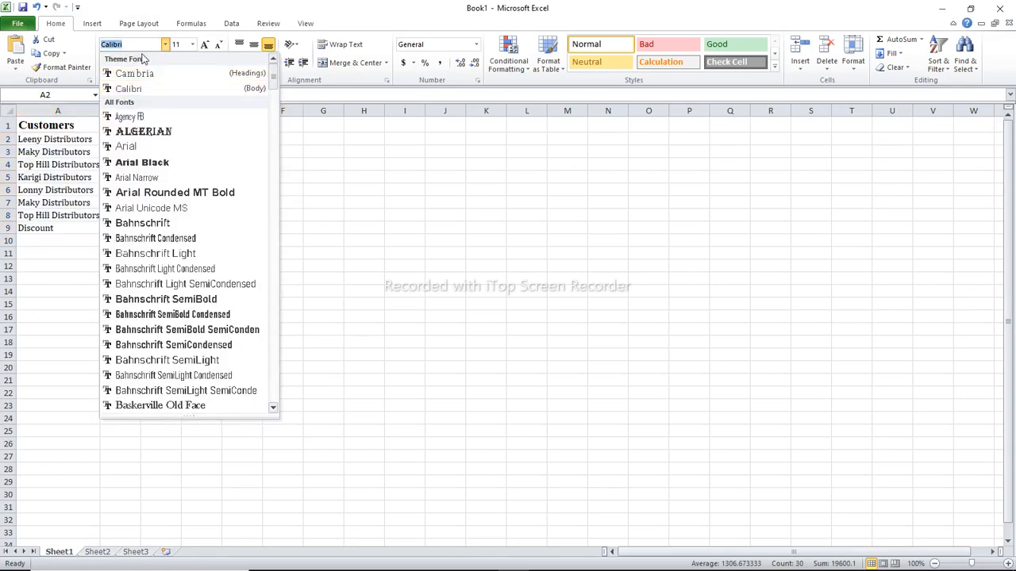
type("Times New Roman")
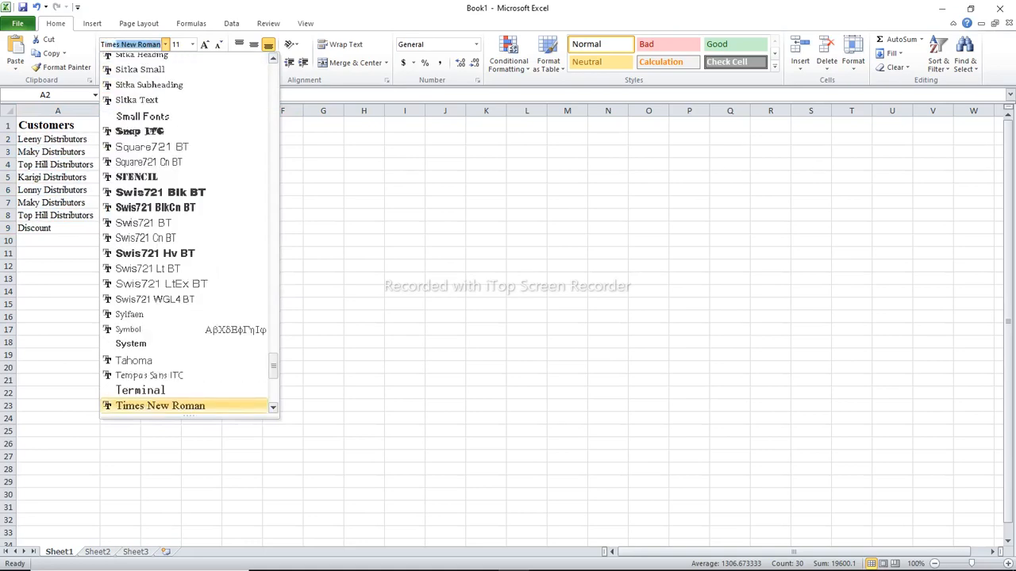
left_click(191, 405)
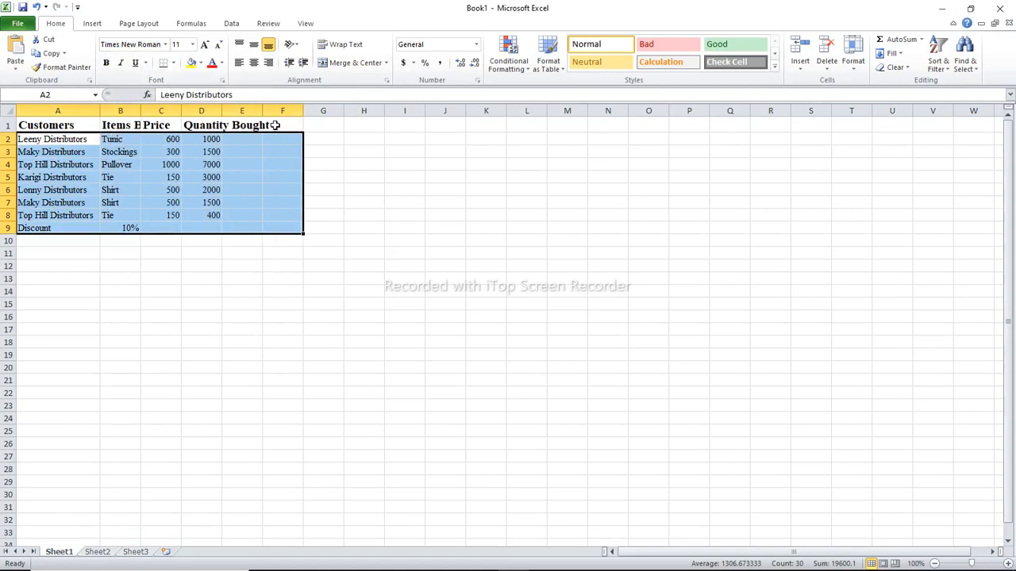
Auto-fit the widths of the Items Bought, Price and Quantity Bought columns to their contents
double_click(138, 114)
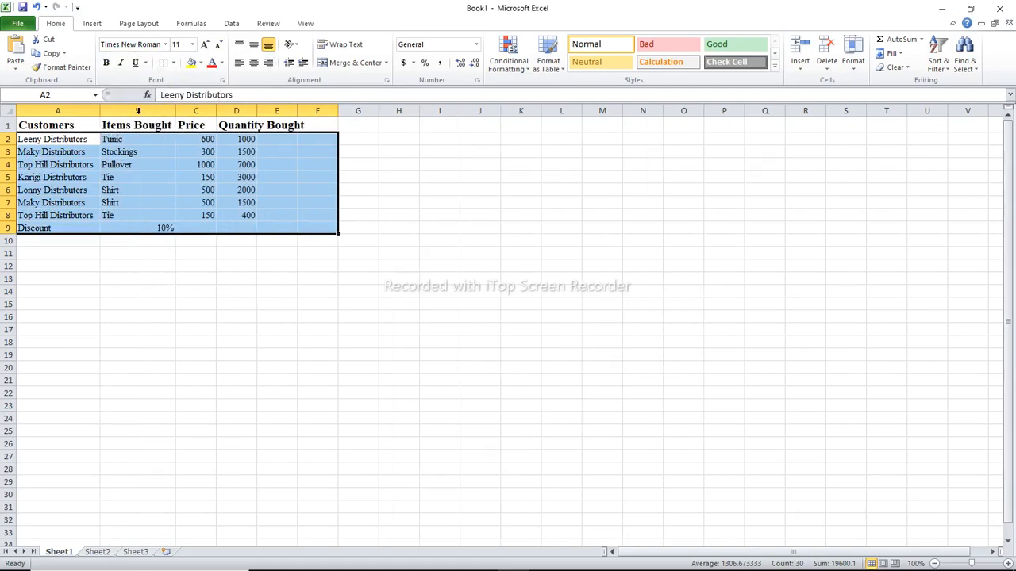
left_click(188, 152)
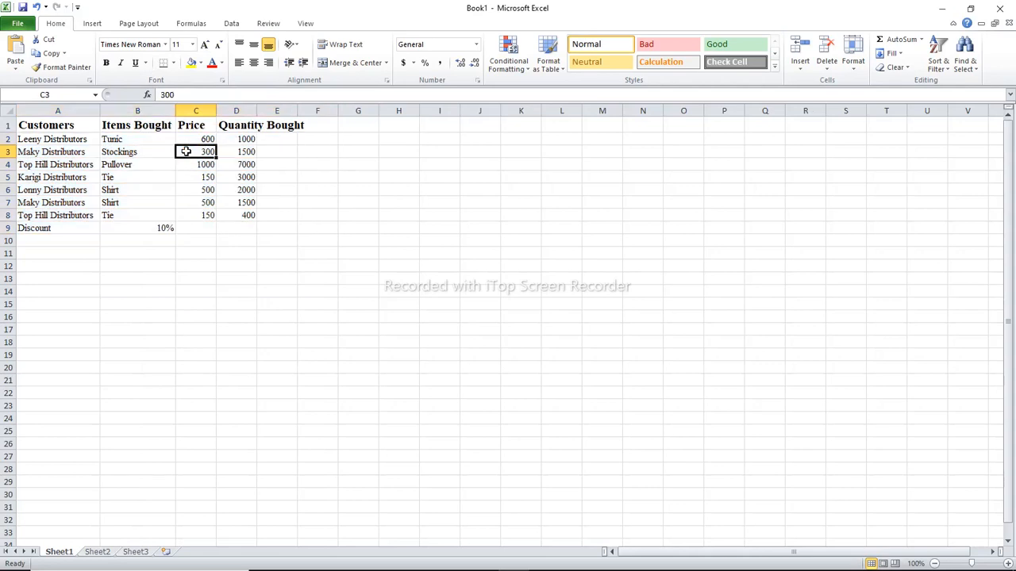
double_click(215, 110)
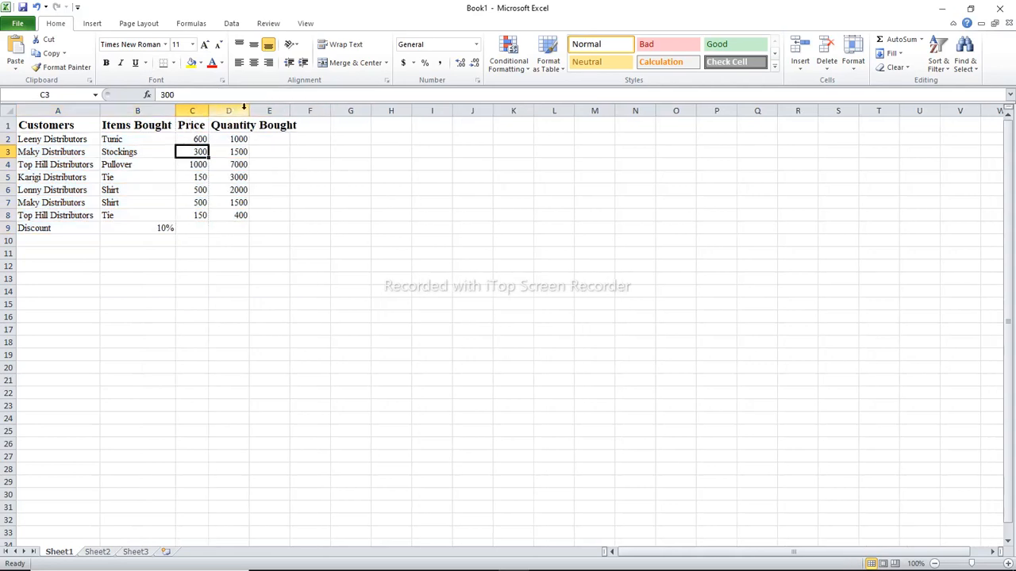
double_click(250, 110)
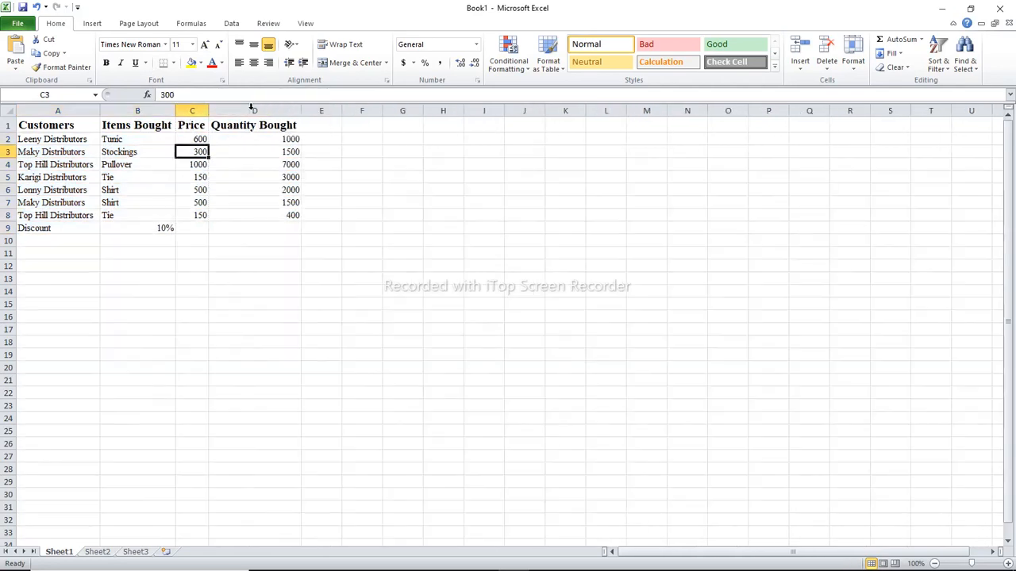
left_click(327, 124)
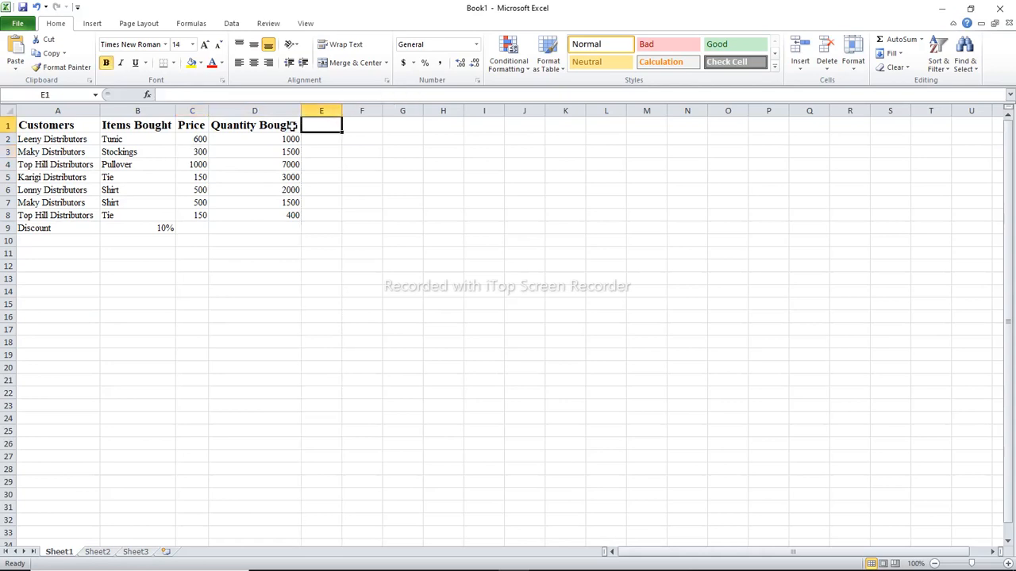
Apply All Borders to the whole table, A1:D9
left_click(32, 127)
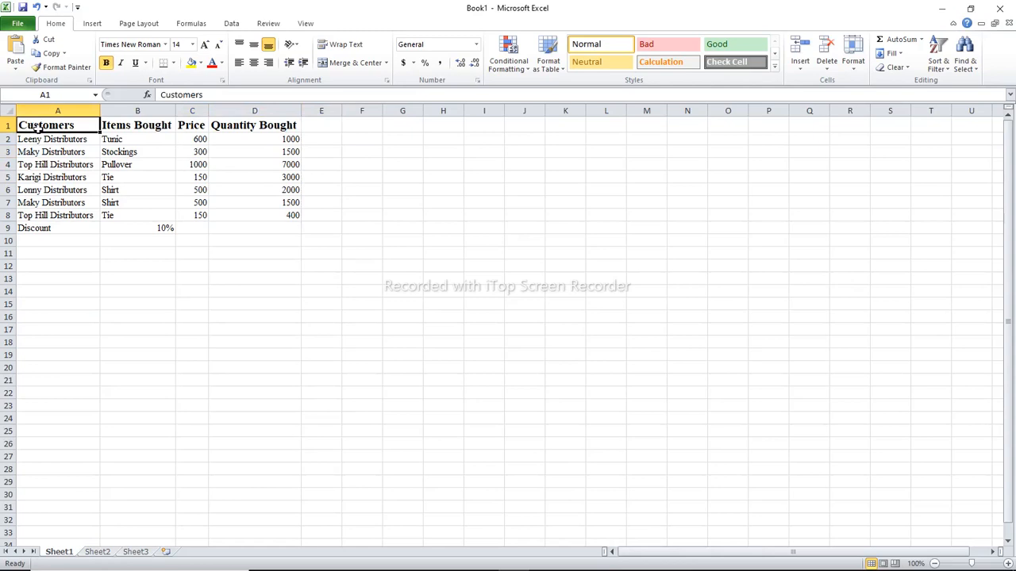
left_click_drag(32, 127, 256, 228)
left_click(174, 63)
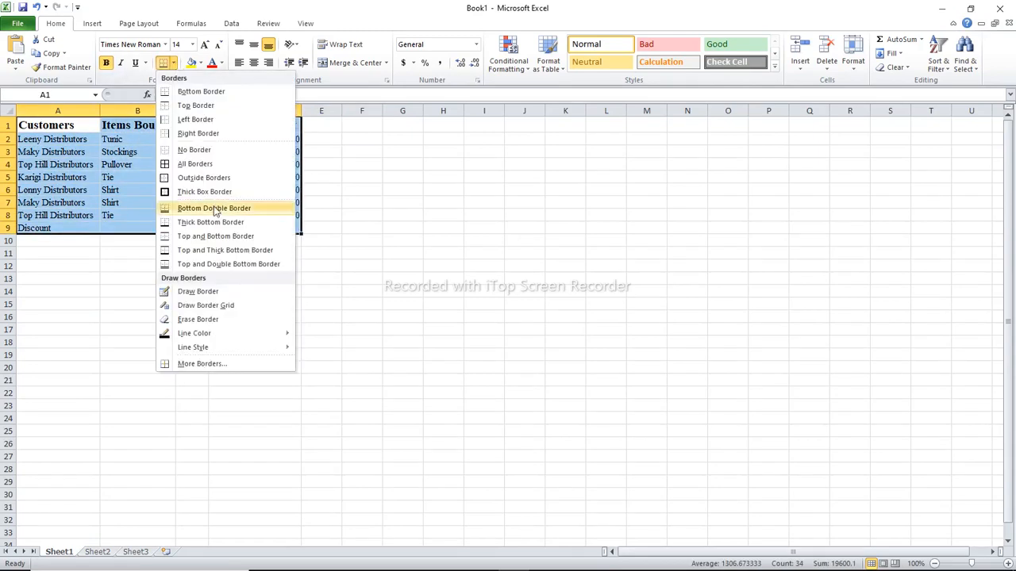
left_click(183, 162)
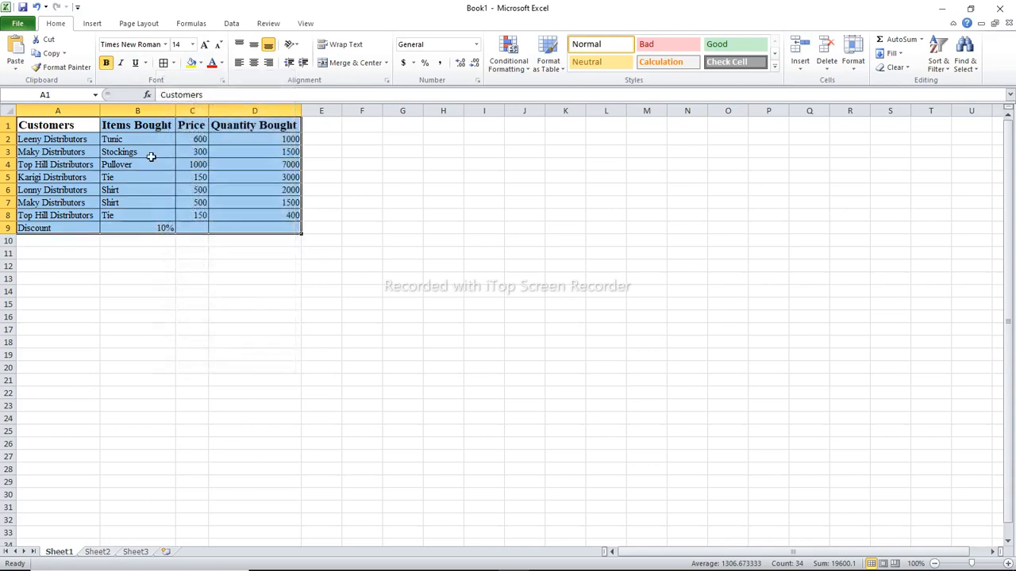
Set the font size of the data rows A2:D9 to 12
left_click_drag(45, 141, 240, 222)
left_click(189, 44)
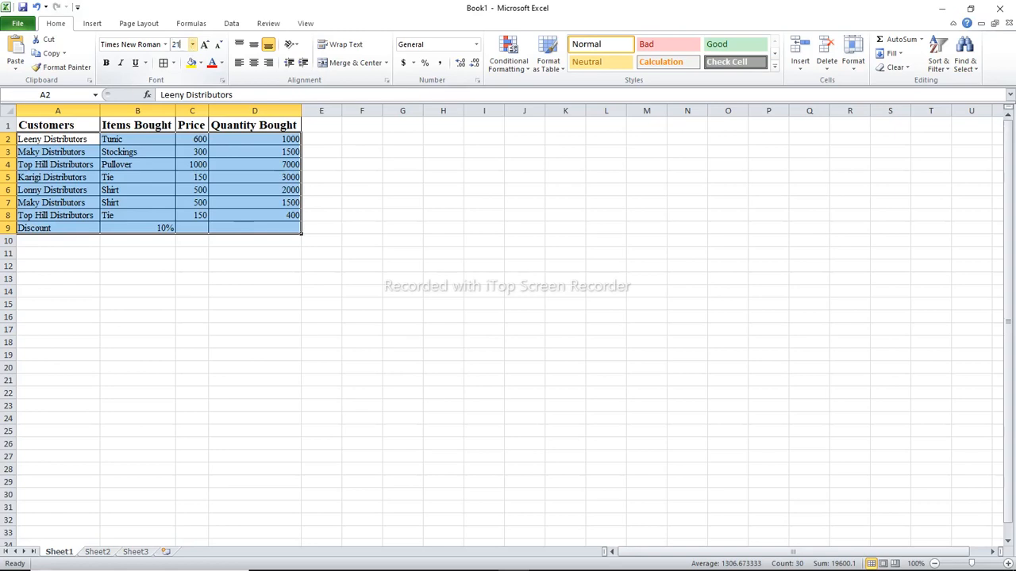
key("Return")
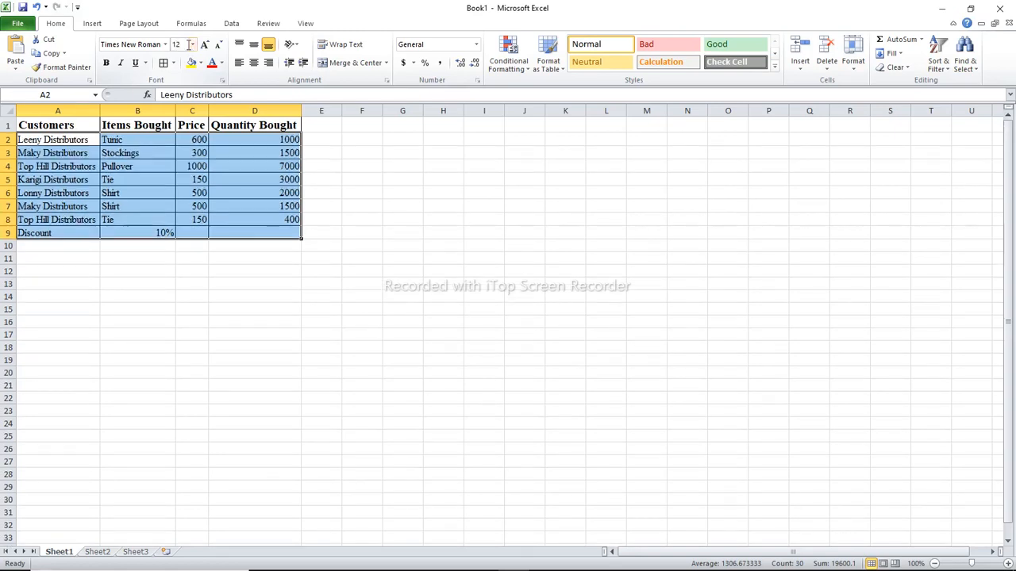
left_click(254, 270)
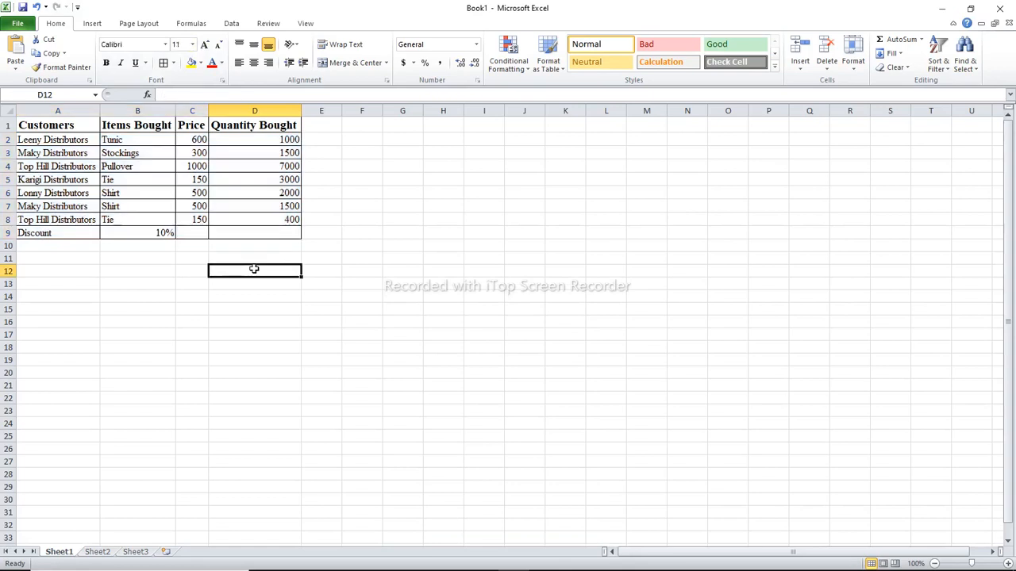
Copy the table A1:D9 and paste it at A1 of Sheet2, keeping the source formatting
left_click(166, 219)
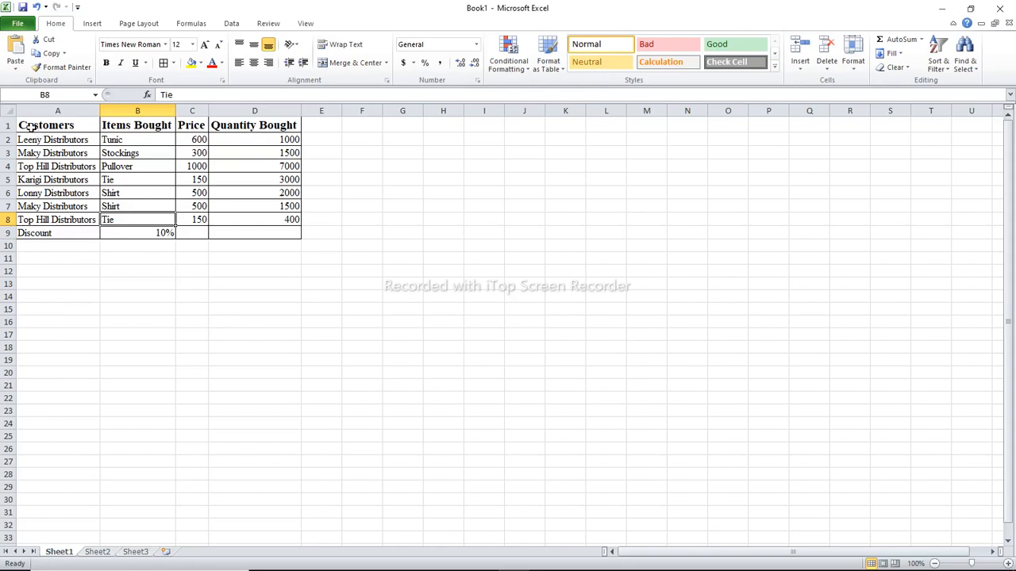
left_click_drag(28, 127, 249, 241)
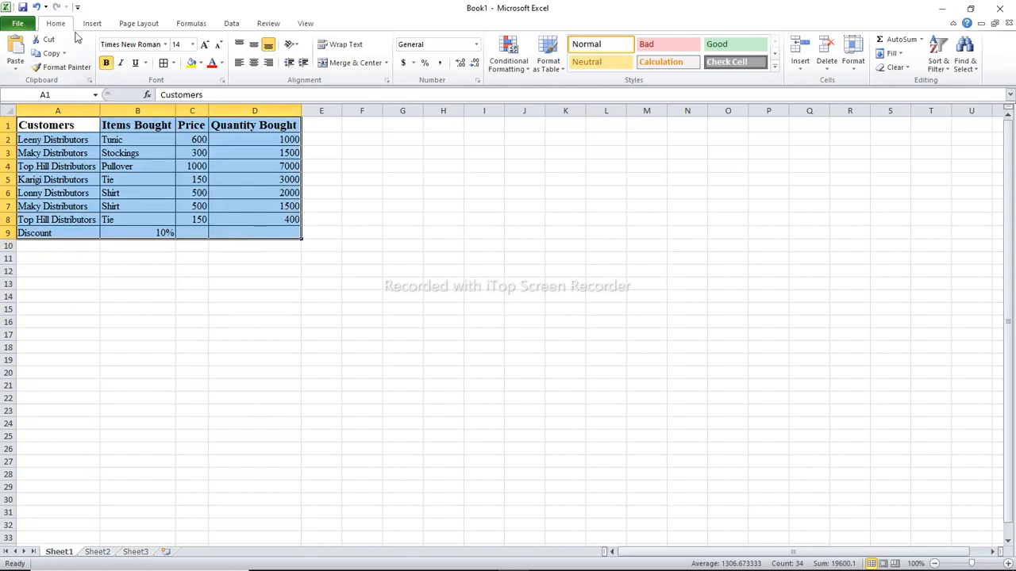
left_click(52, 54)
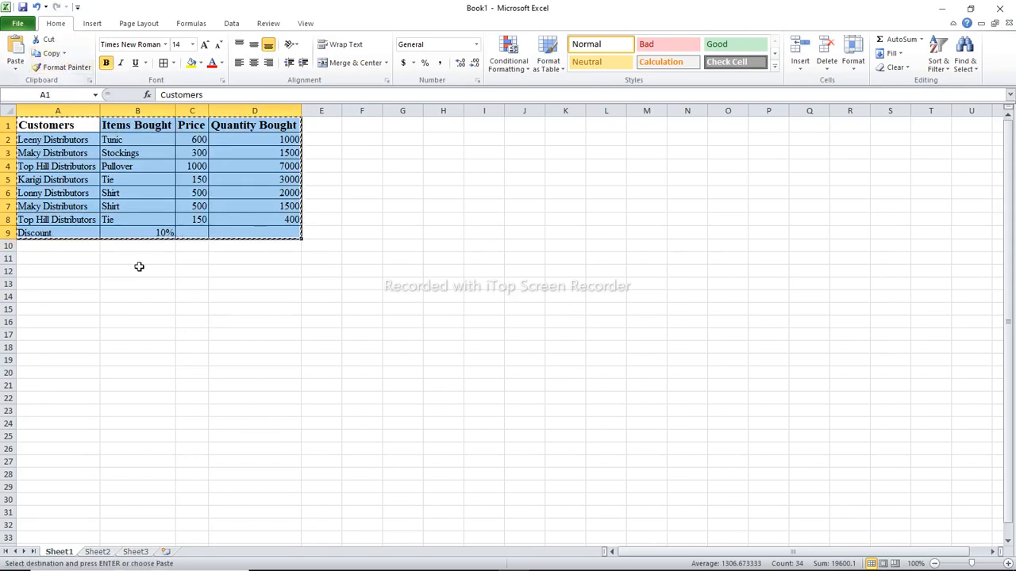
left_click(96, 552)
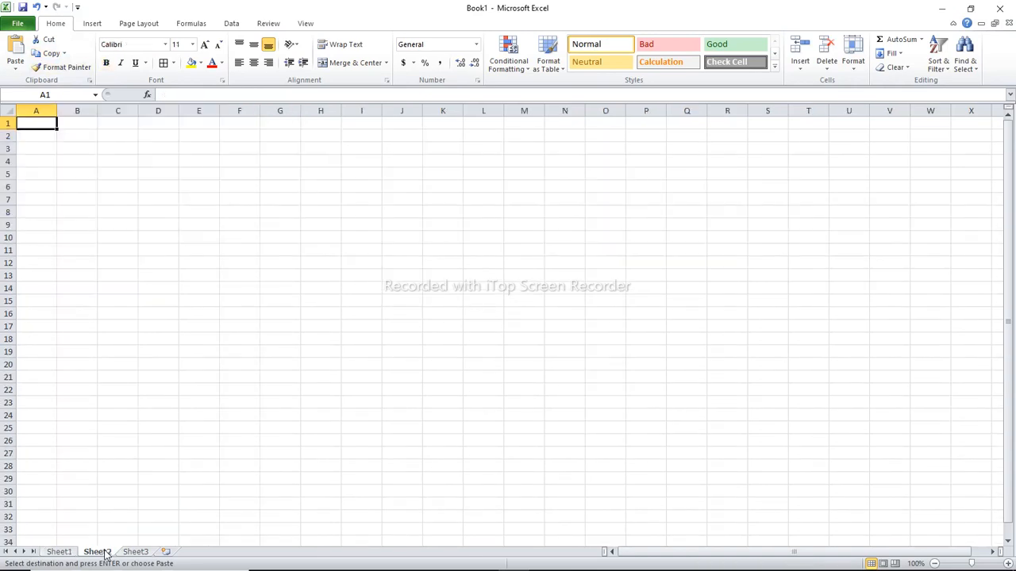
left_click(15, 64)
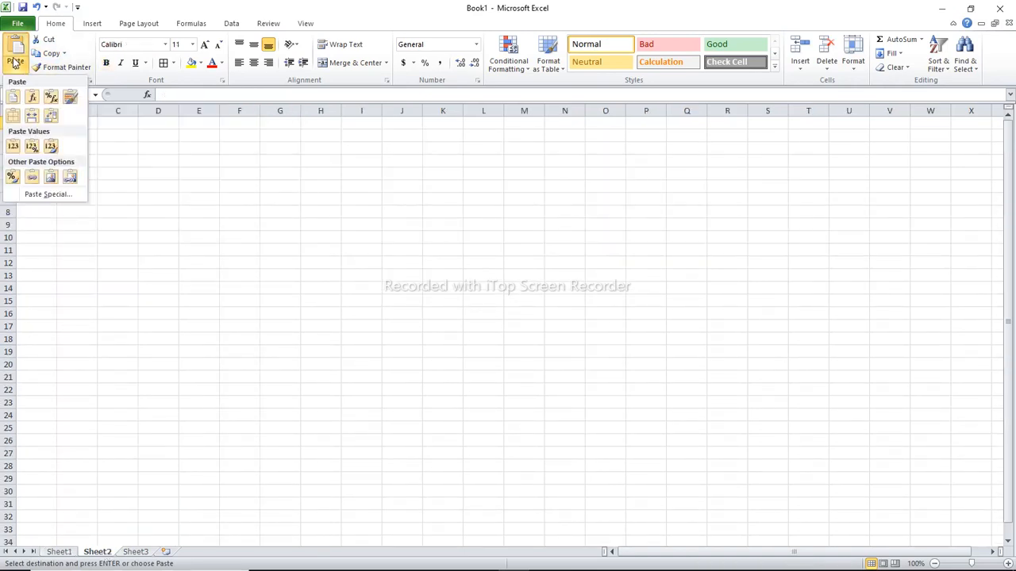
left_click(70, 96)
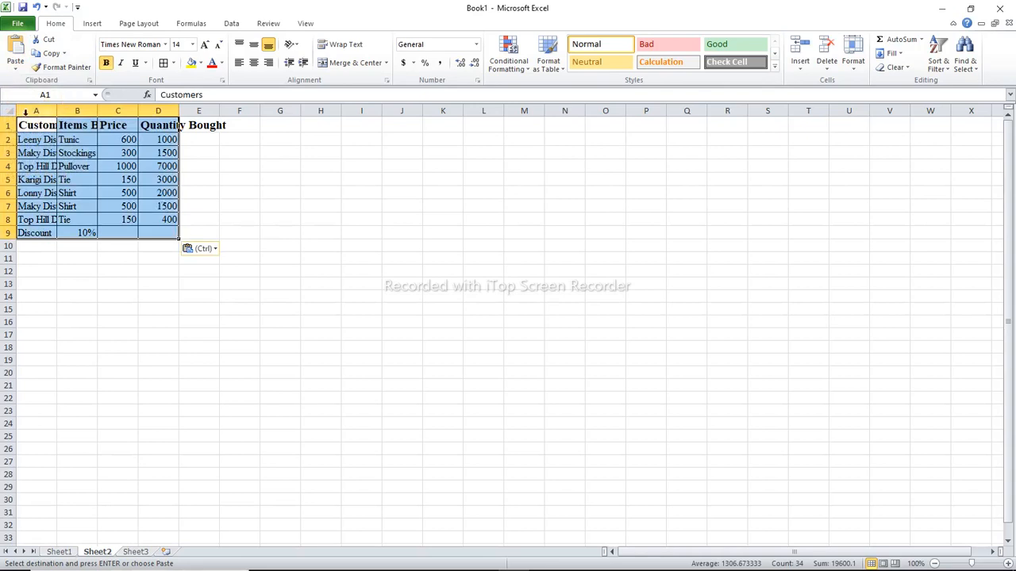
Auto-fit the widths of columns A to D on Sheet2 to their contents
double_click(58, 110)
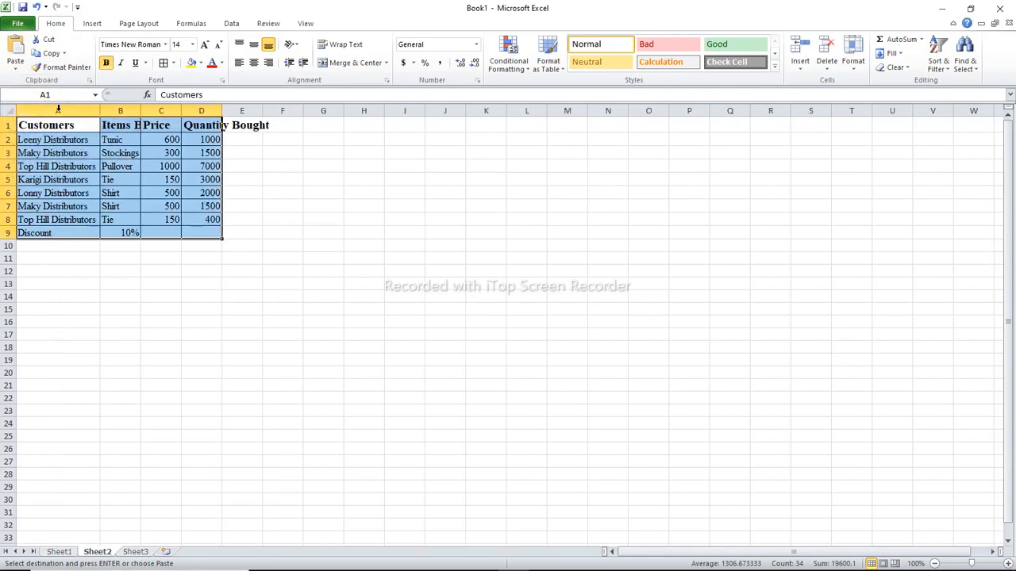
double_click(140, 112)
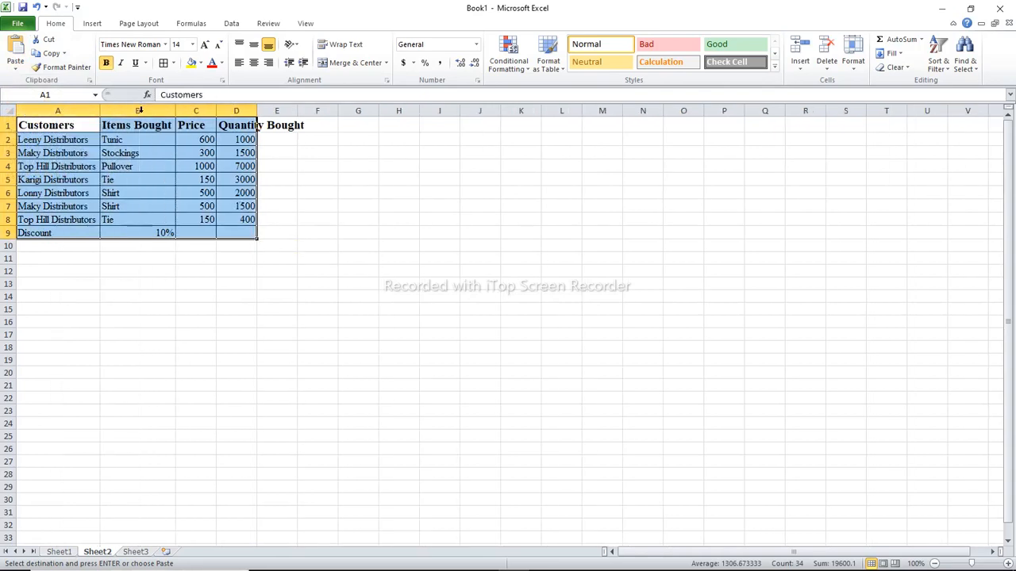
double_click(216, 111)
double_click(247, 111)
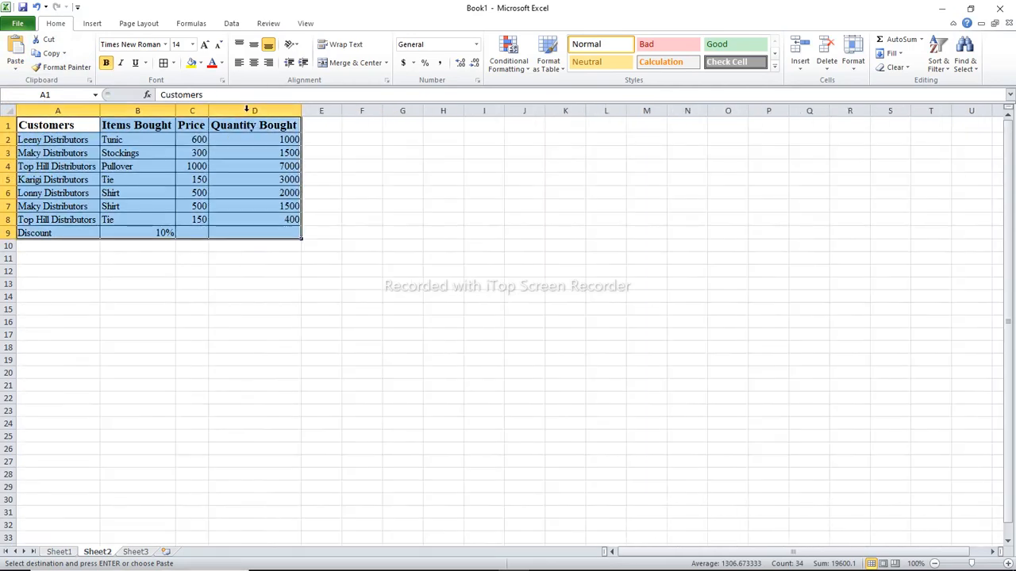
left_click(149, 310)
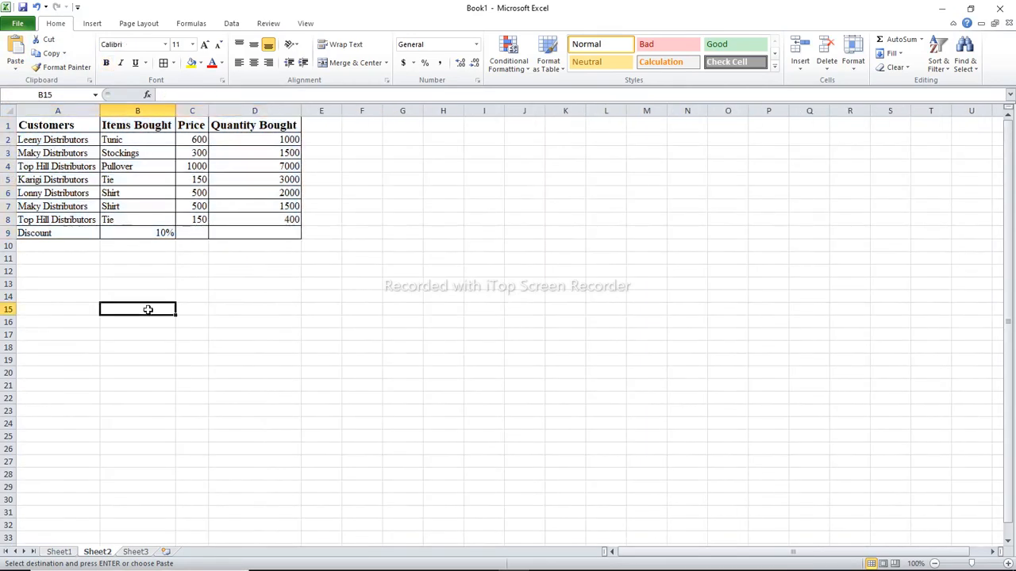
Apply Times New Roman at size 14 to the entire header row 1
left_click(322, 129)
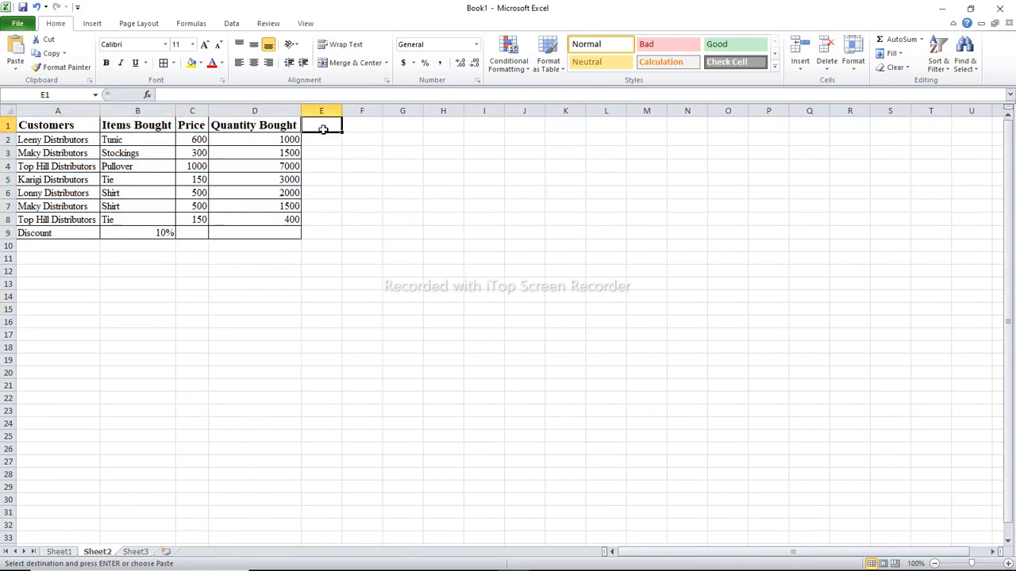
type("t")
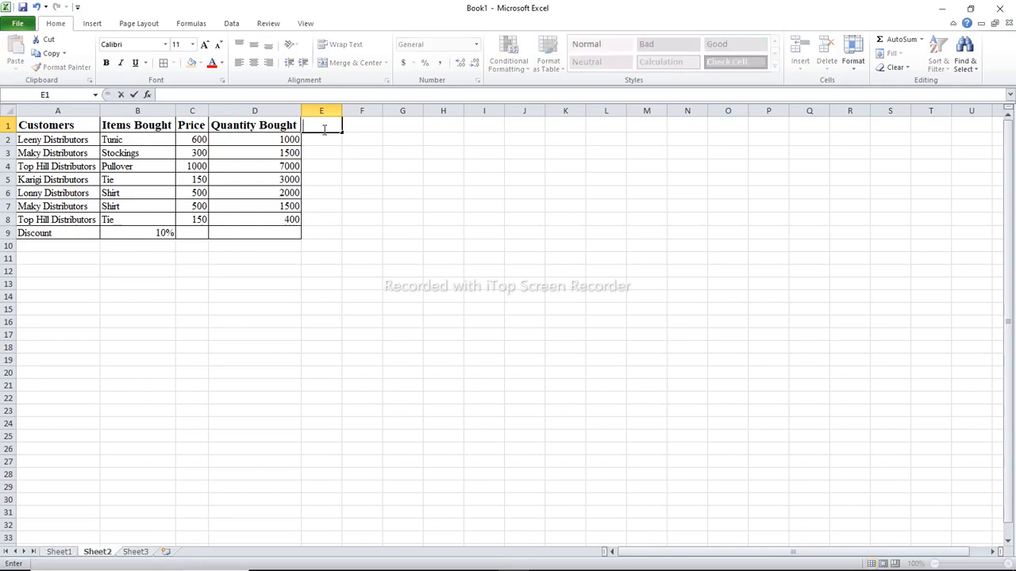
left_click(6, 125)
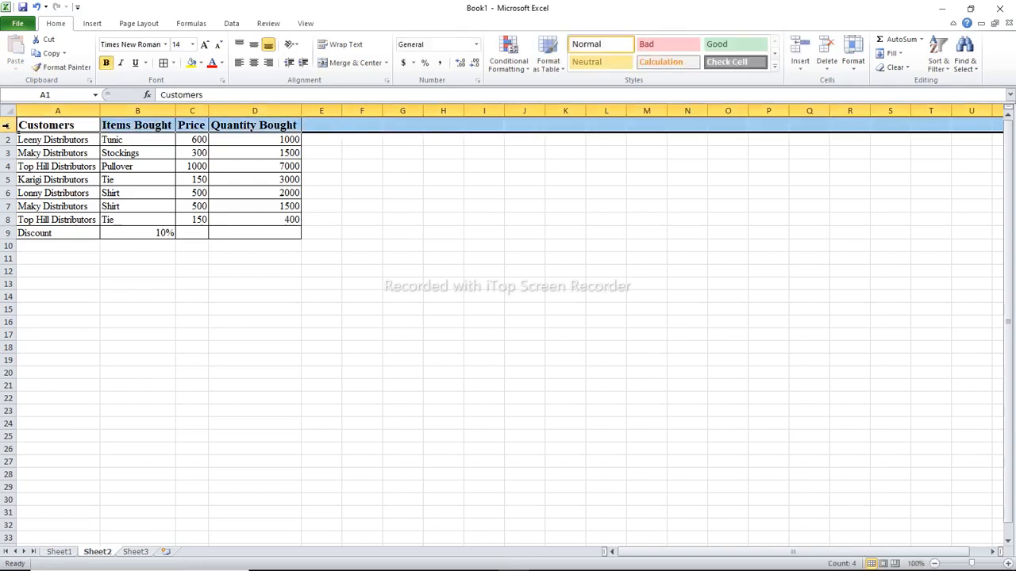
left_click(165, 45)
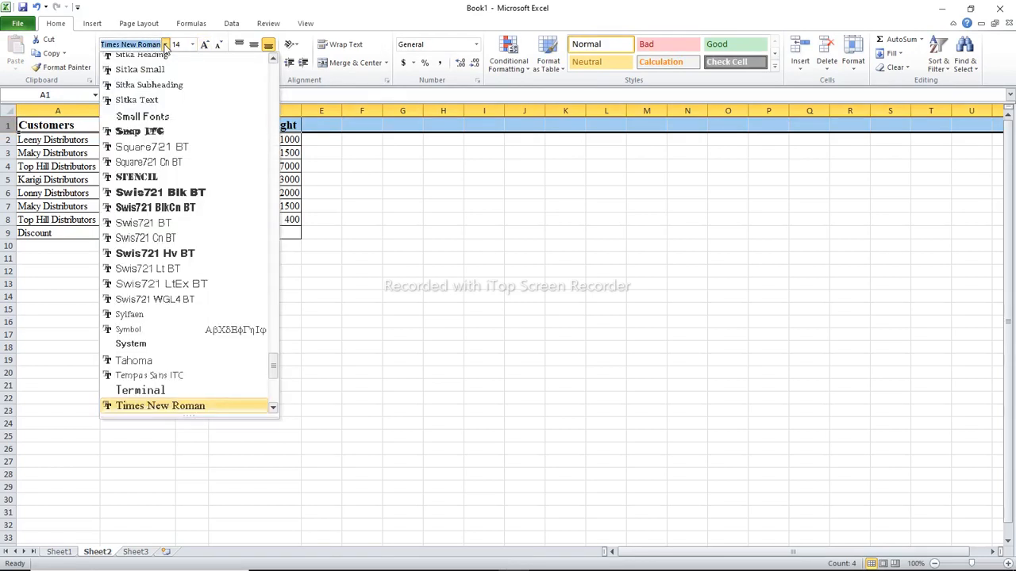
type("Ti")
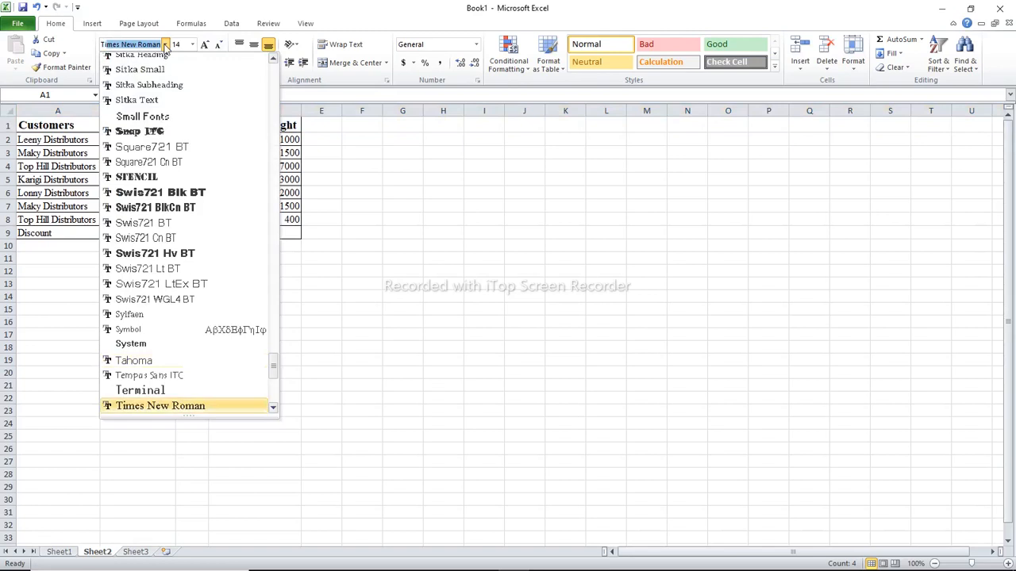
key("Return")
left_click(193, 44)
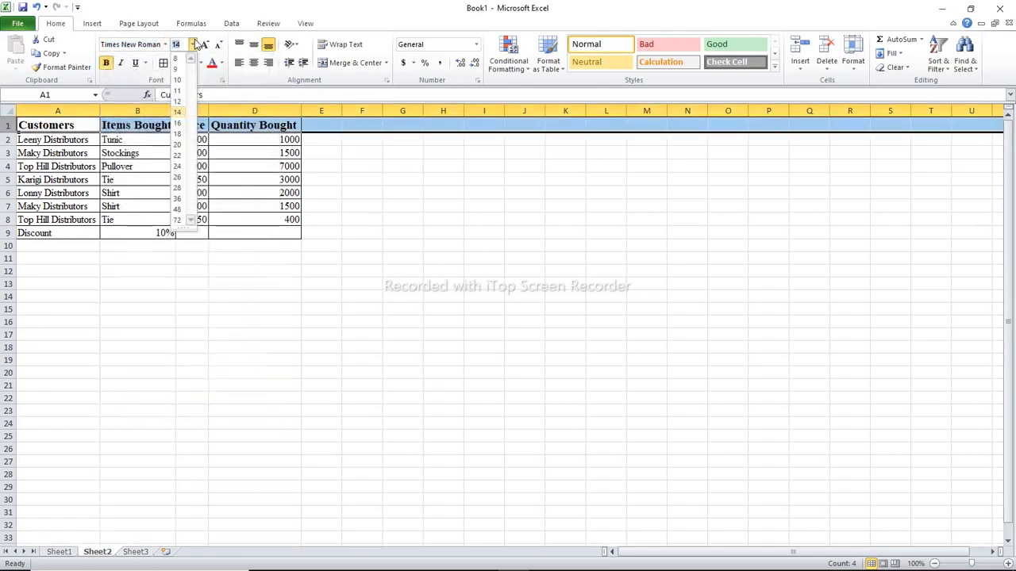
type("14")
key("Return")
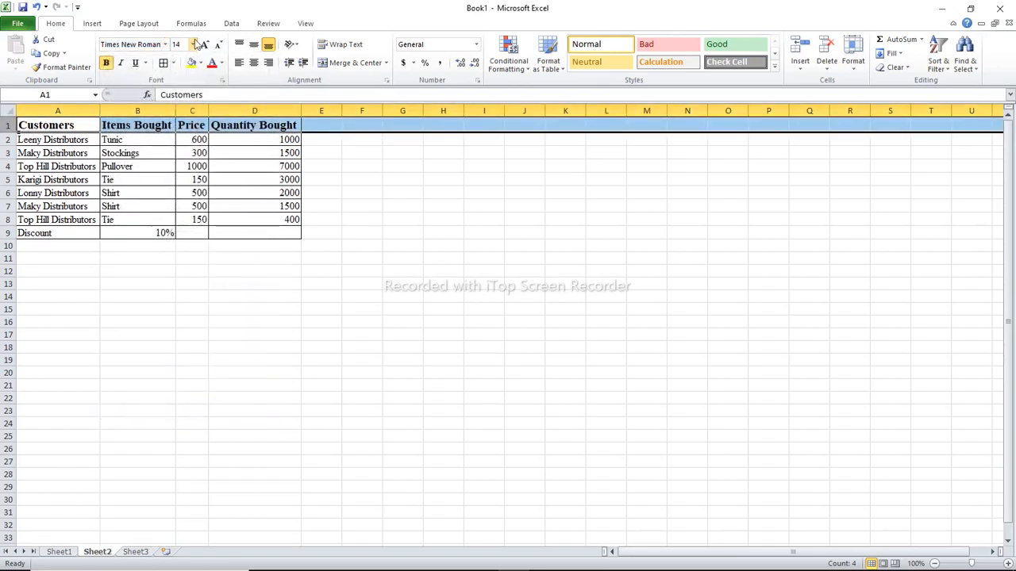
left_click(372, 167)
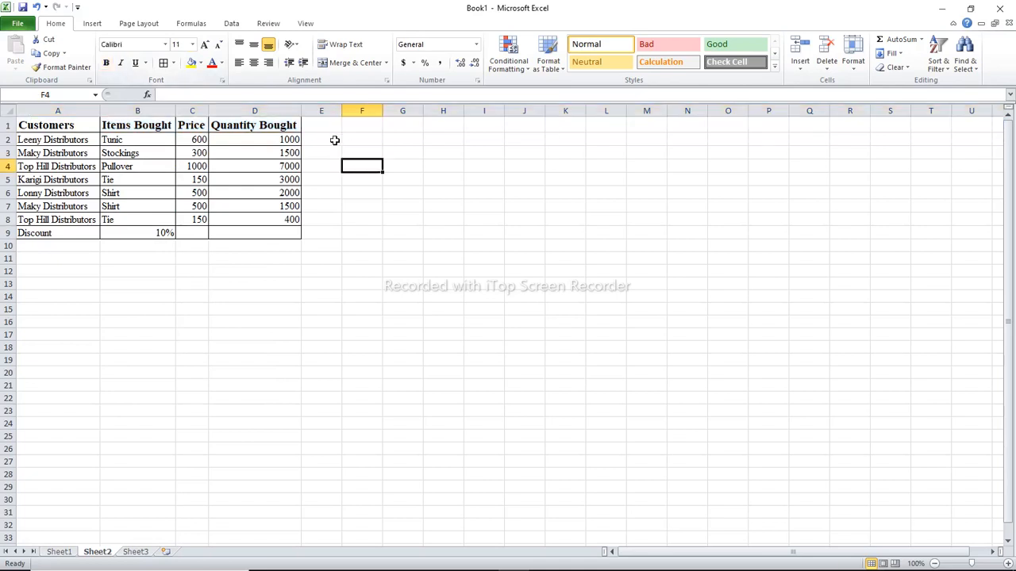
Apply bold to the entire header row 1, including the empty cells beyond the table
left_click(328, 129)
type("to")
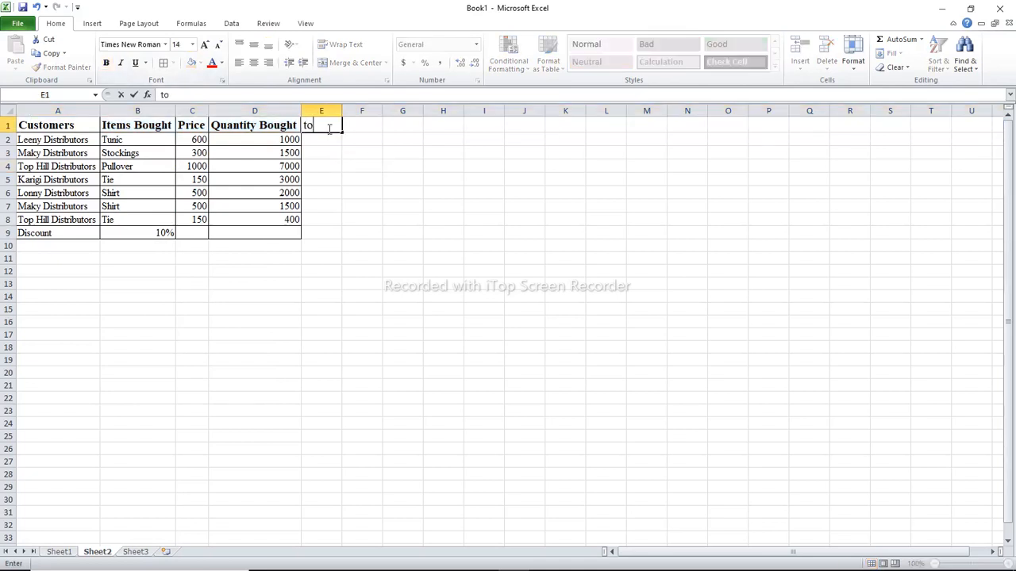
key("BackSpace")
left_click(8, 124)
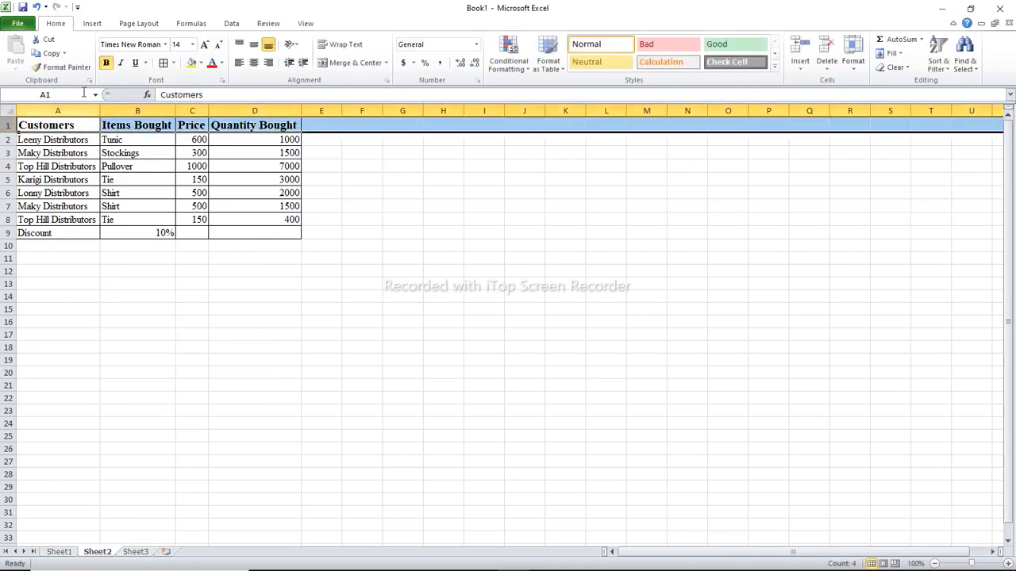
left_click(106, 64)
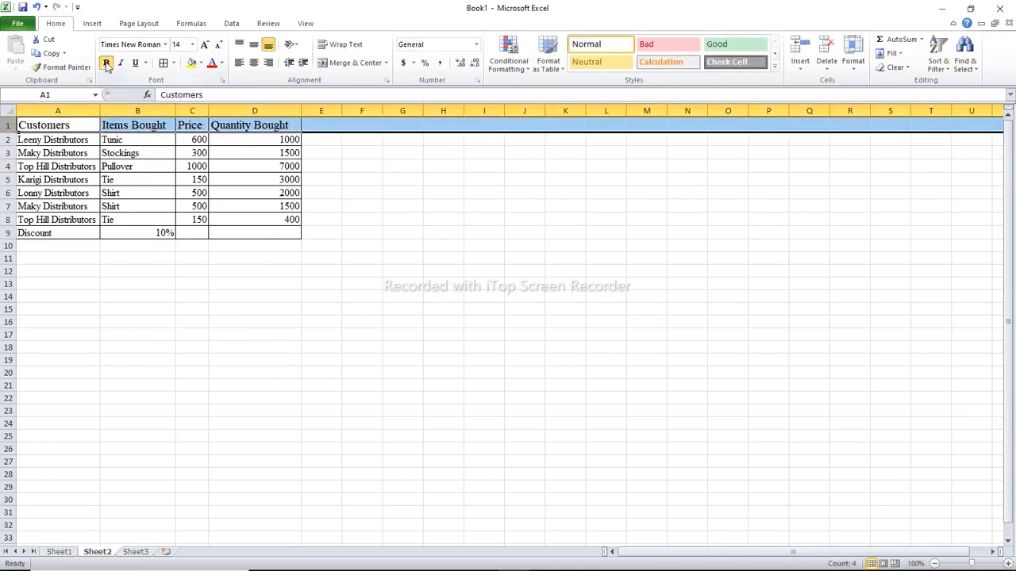
left_click(106, 64)
Enter the headers Total Cost in E1 and New Total Cost in F1, and auto-fit both columns
left_click(317, 126)
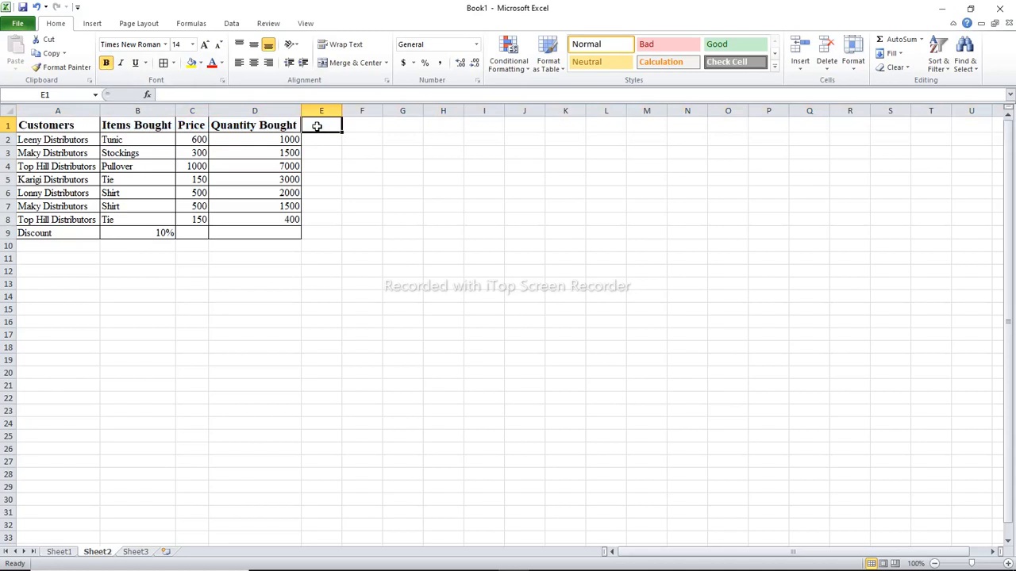
type("Tota")
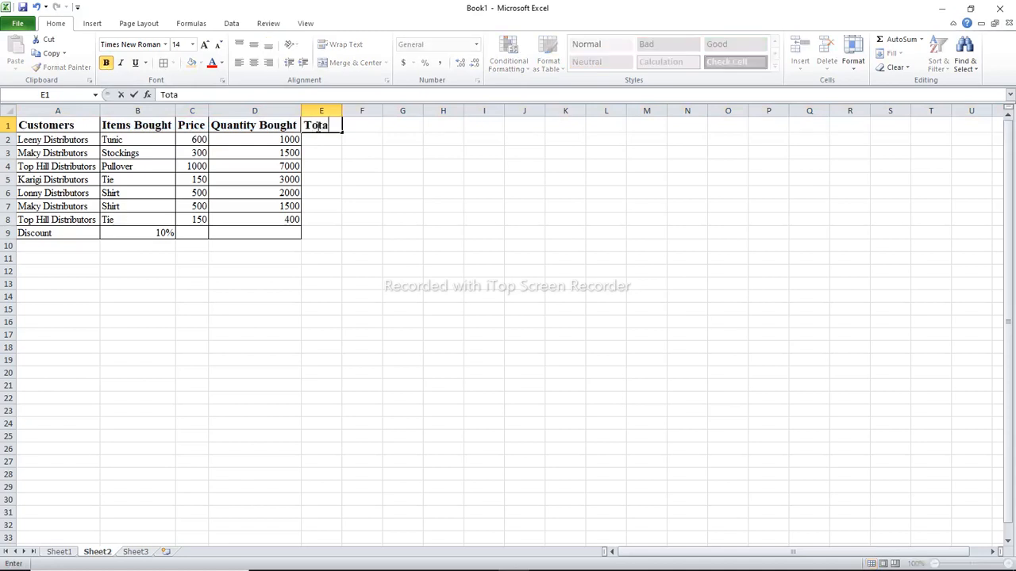
type("l Cost")
key("Tab")
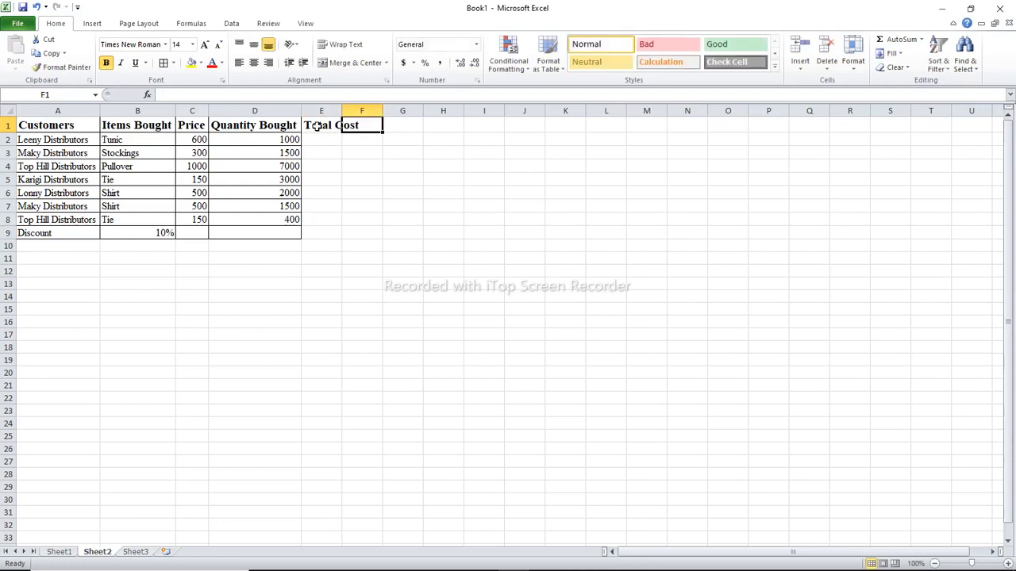
type("Ne")
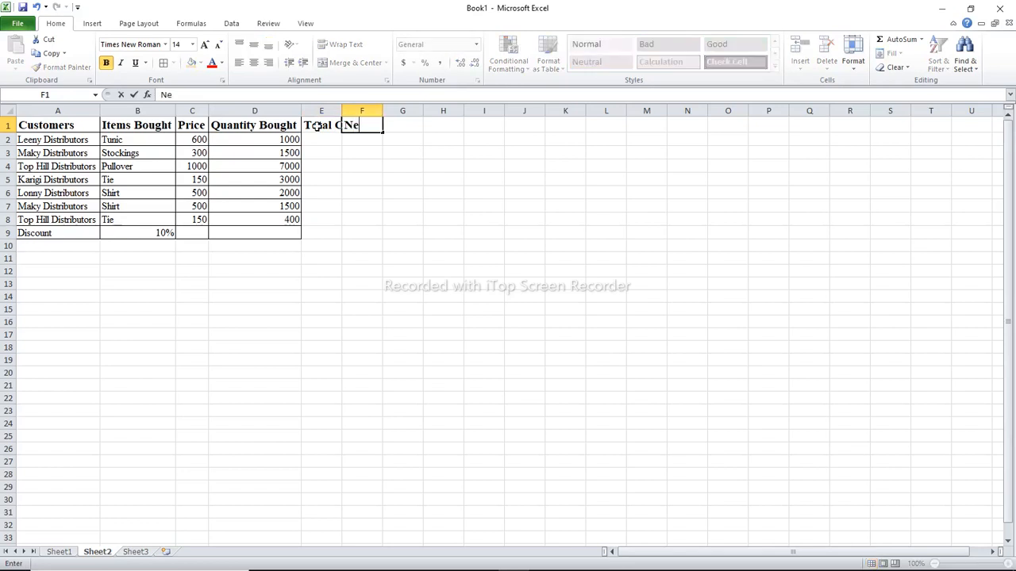
type("w Total Cost")
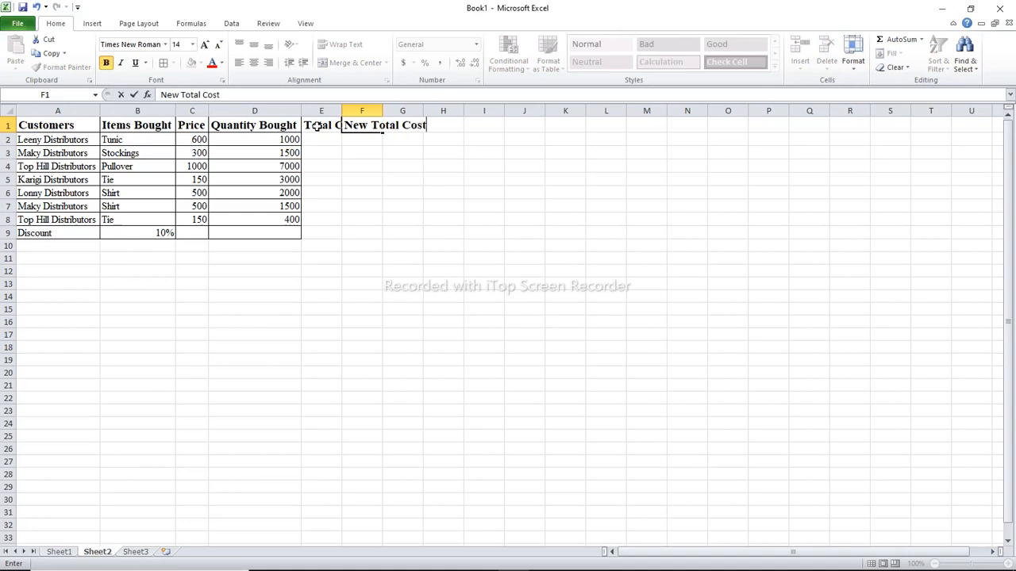
key("Return")
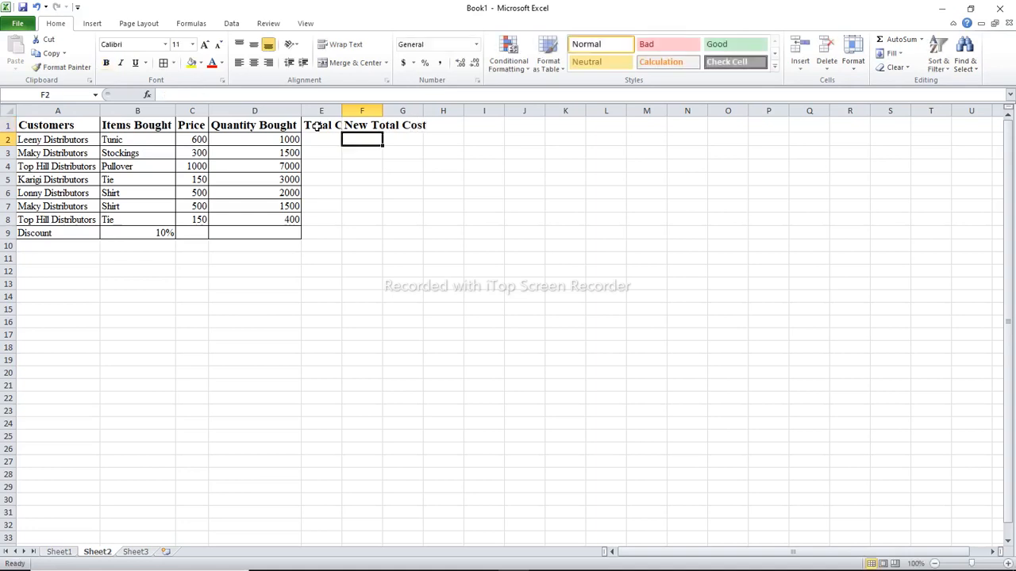
double_click(342, 111)
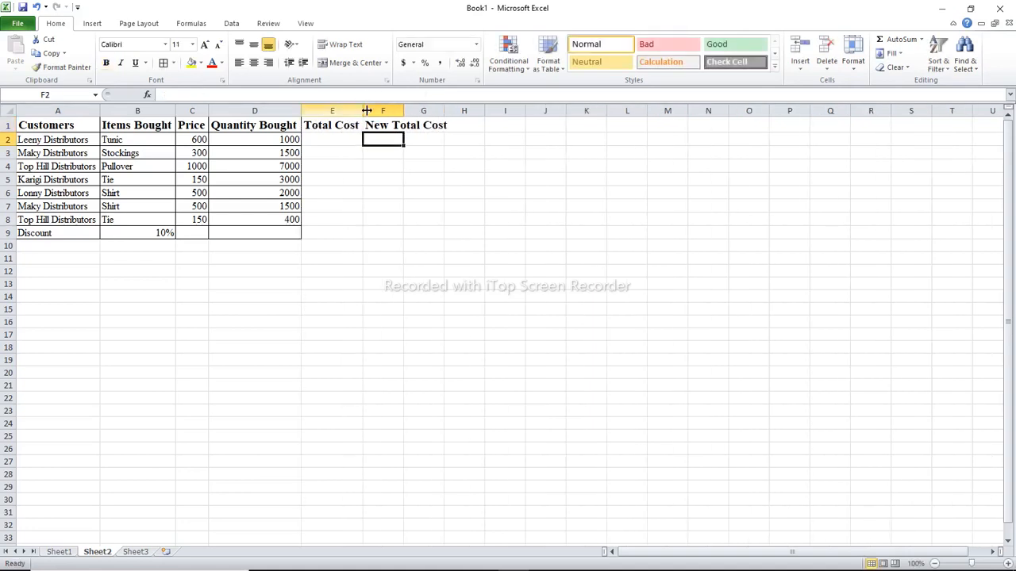
double_click(403, 110)
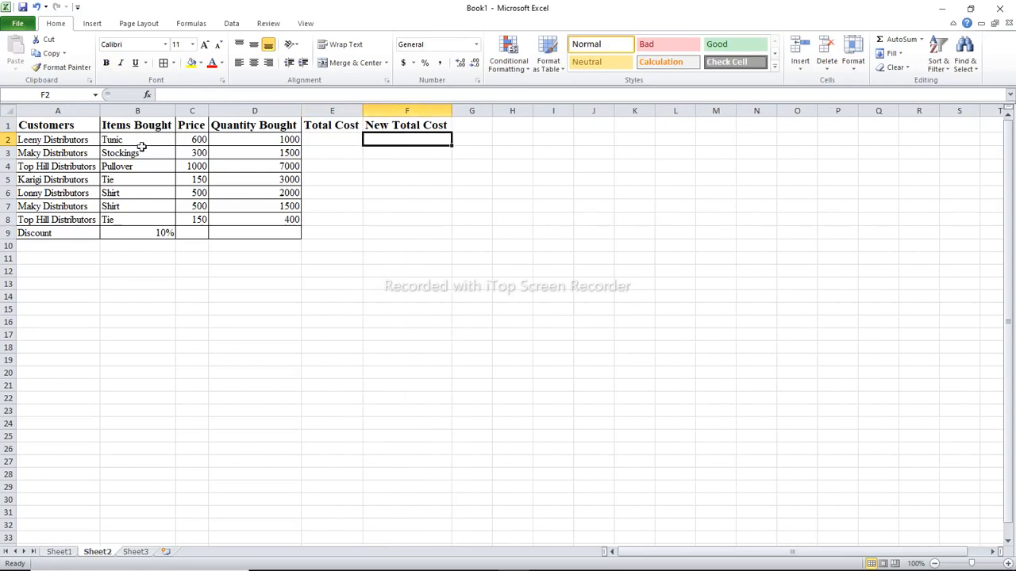
Apply All Borders to the extended table, A1:F9
left_click(61, 128)
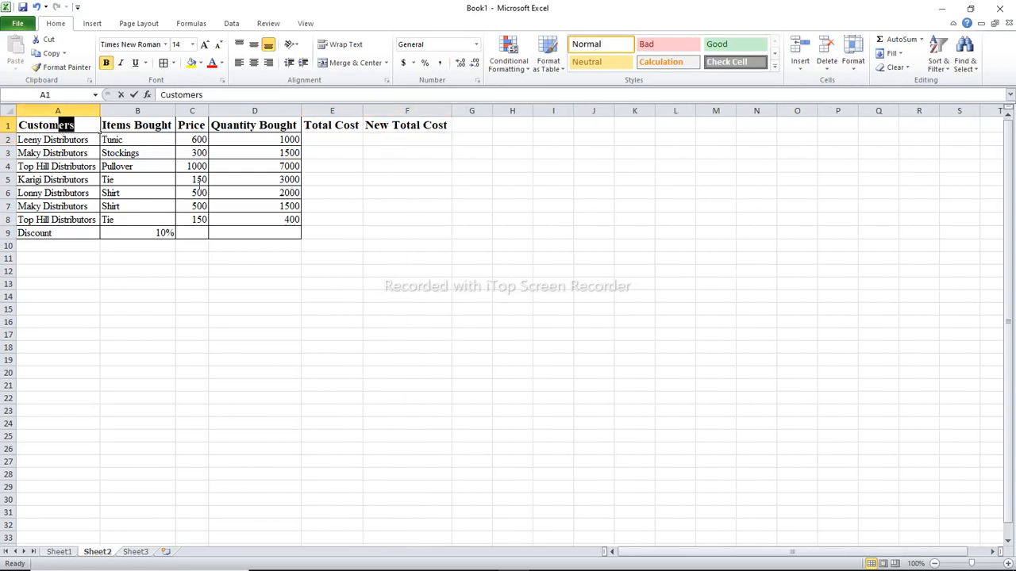
left_click(77, 137)
left_click_drag(67, 127, 393, 232)
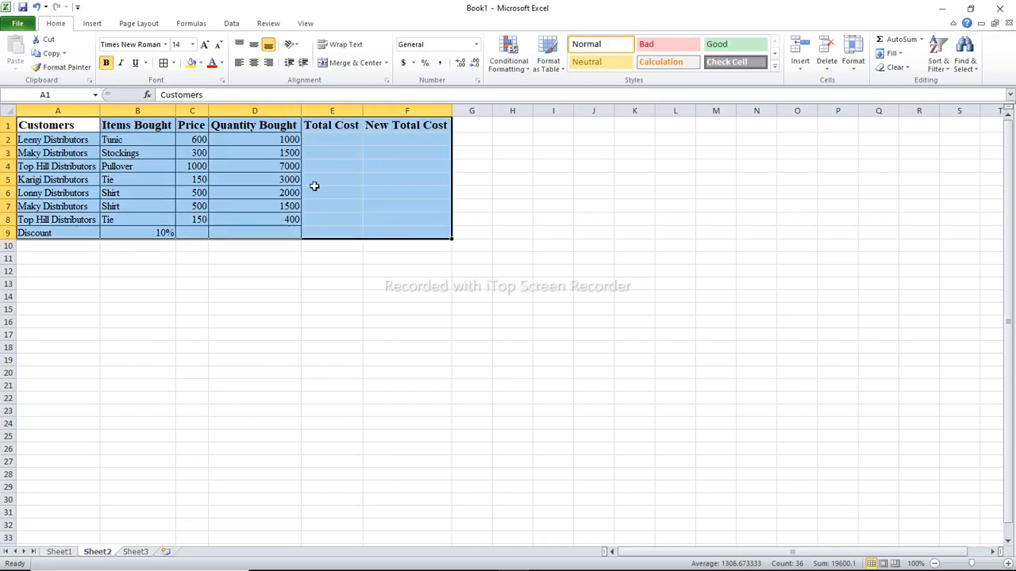
left_click(173, 64)
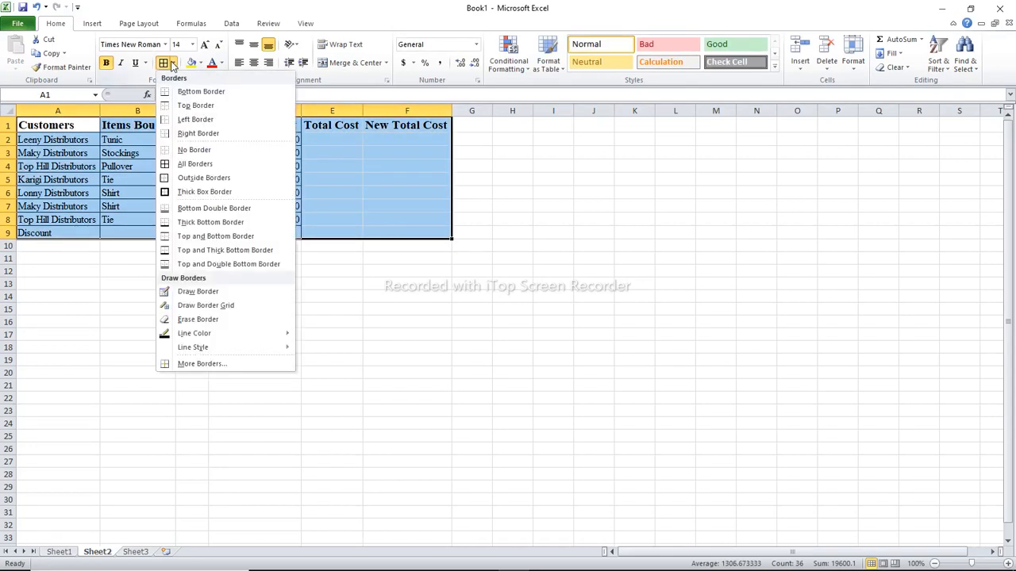
left_click(198, 164)
left_click(356, 203)
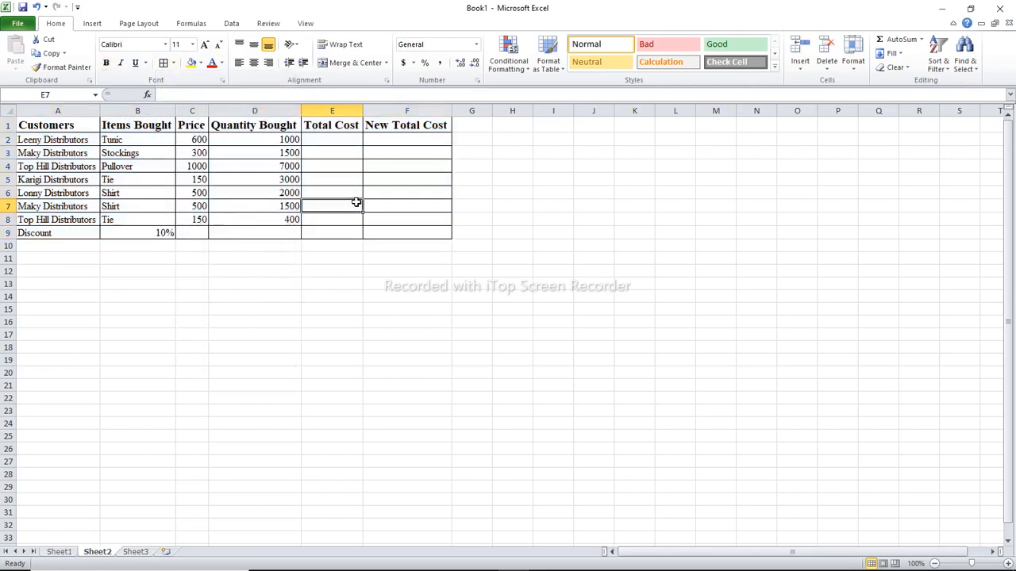
Format C2:F8 as Number with 0 decimal places and the 1000 separator
left_click_drag(189, 139, 372, 218)
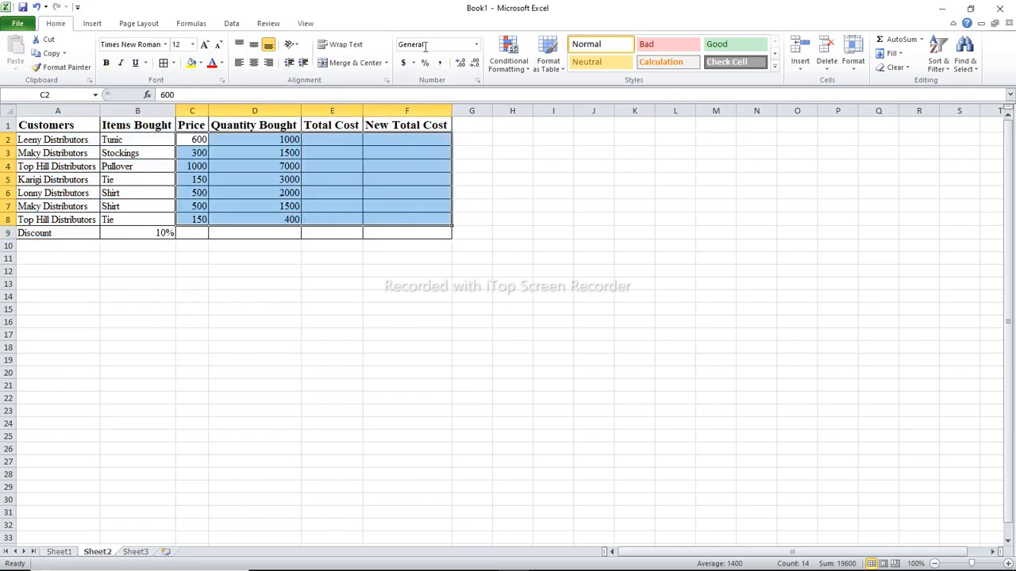
left_click(477, 81)
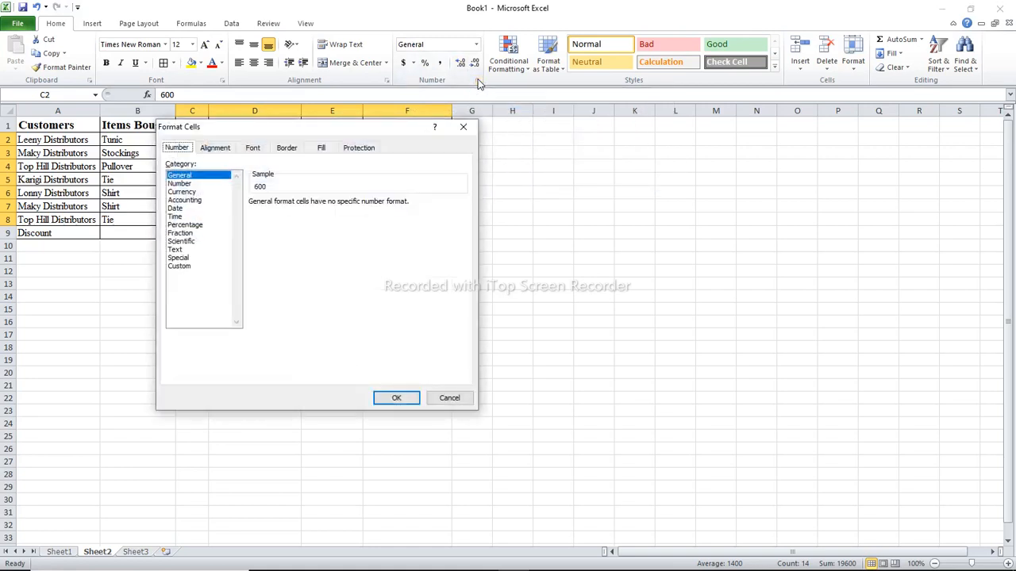
left_click(183, 185)
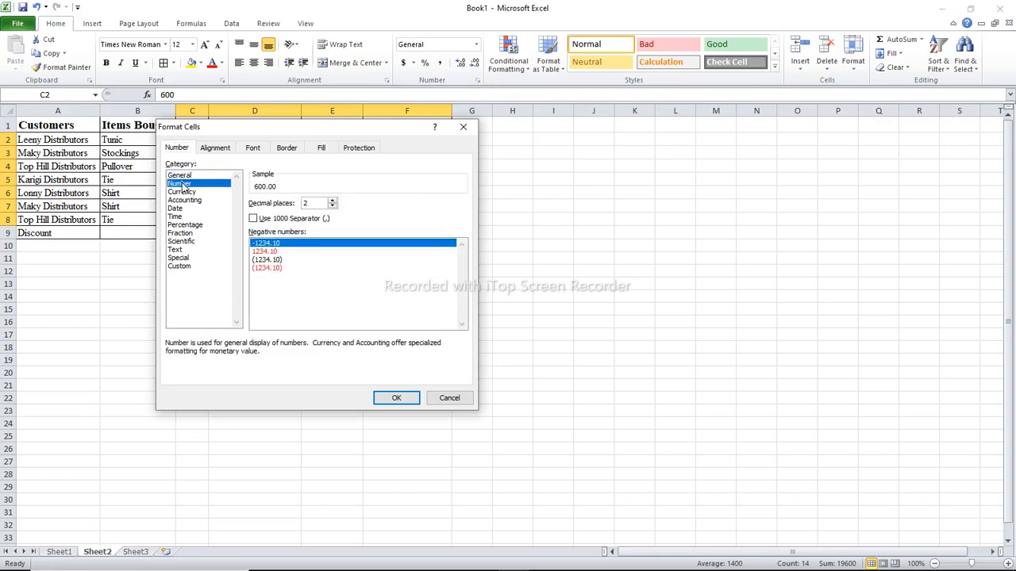
left_click(332, 206)
left_click(332, 207)
left_click(254, 219)
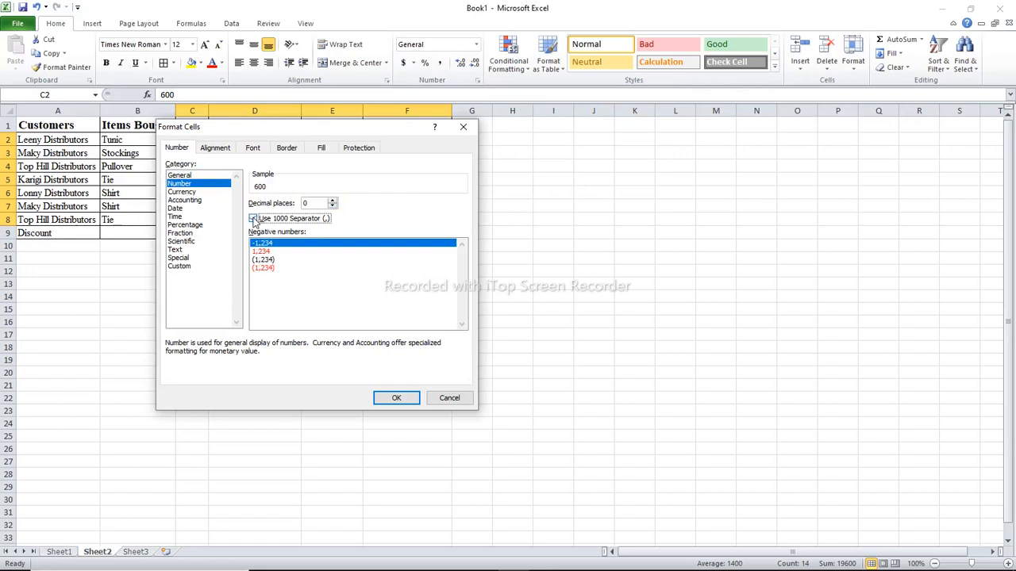
left_click(397, 398)
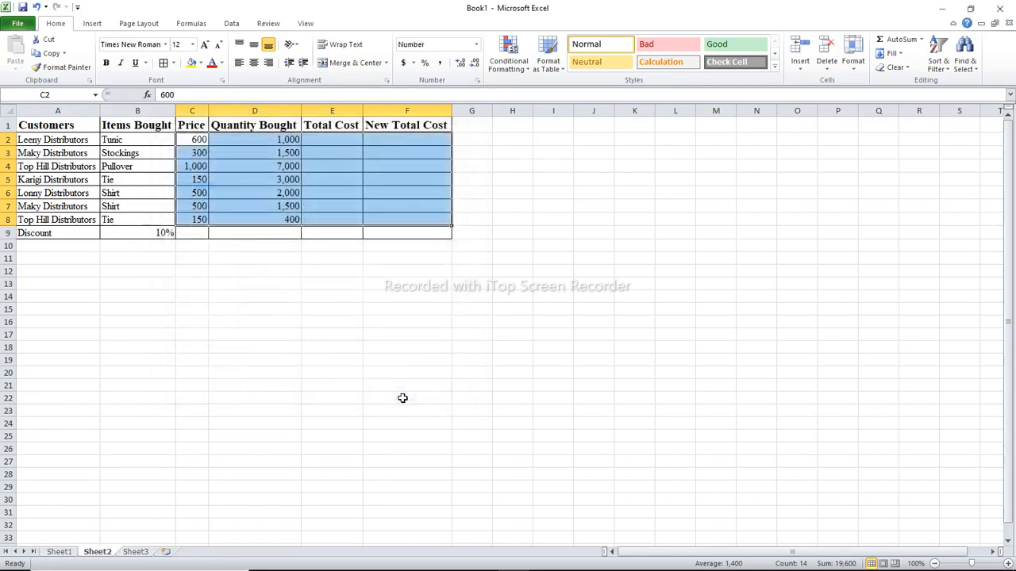
Calculate the Total Cost with the formula =(C2*D2) in E2 and fill it down through E8
left_click(290, 189)
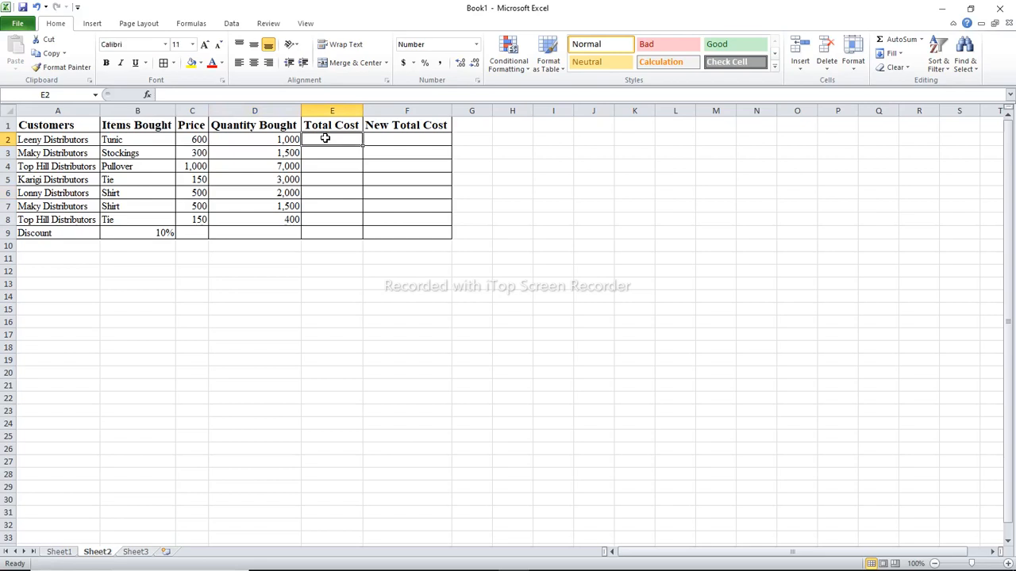
type("=")
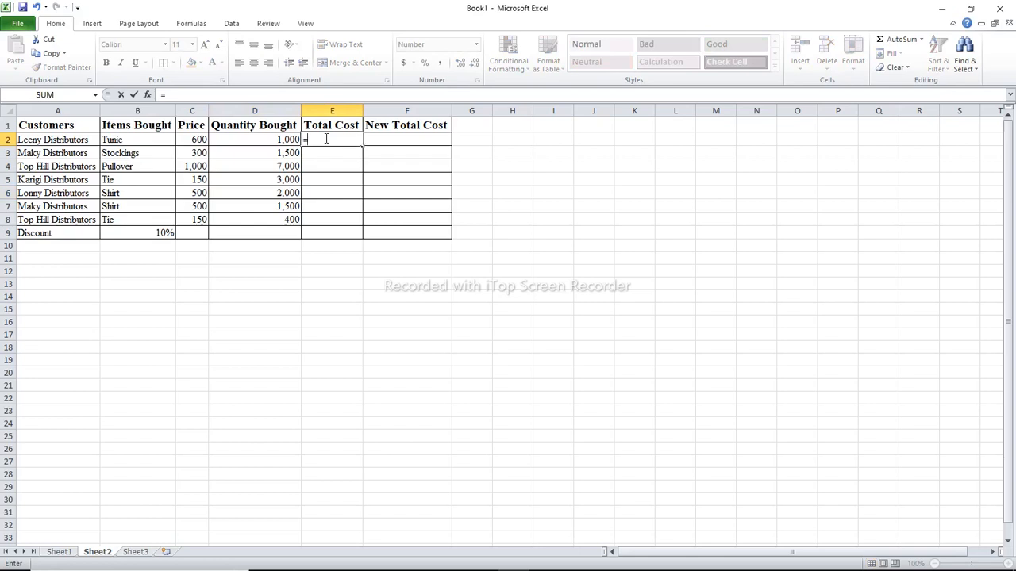
type("(C")
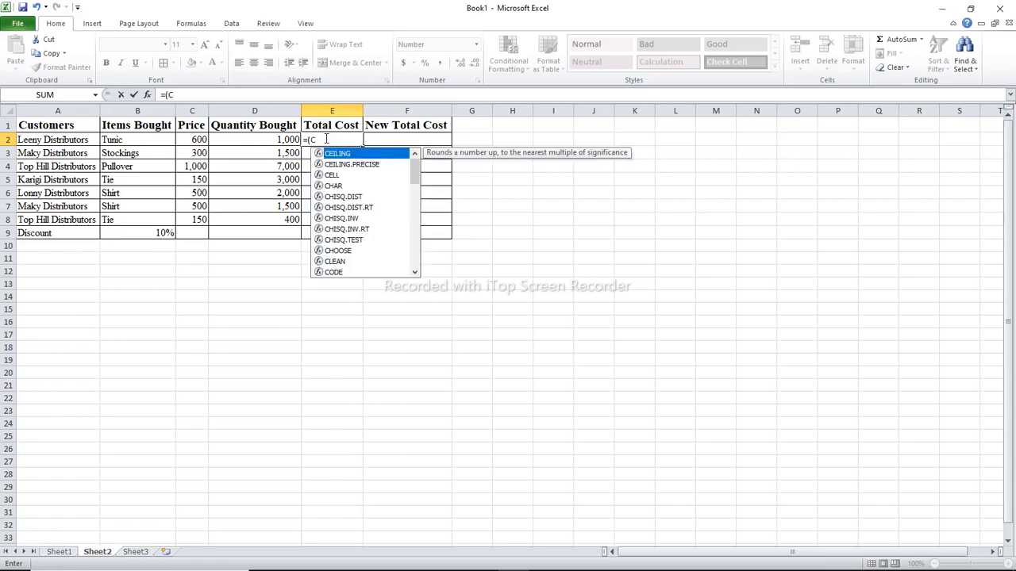
type("2")
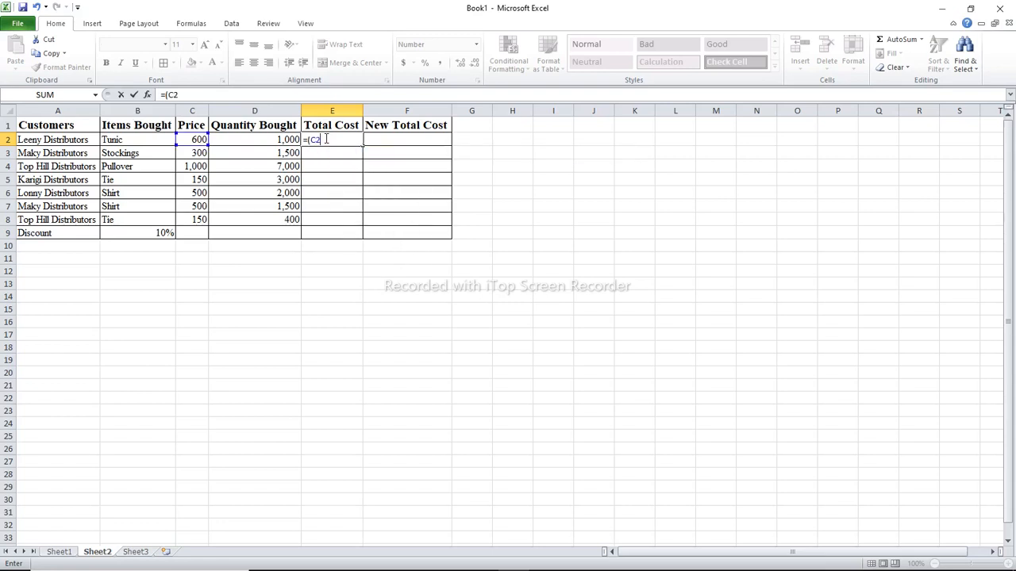
type(":D")
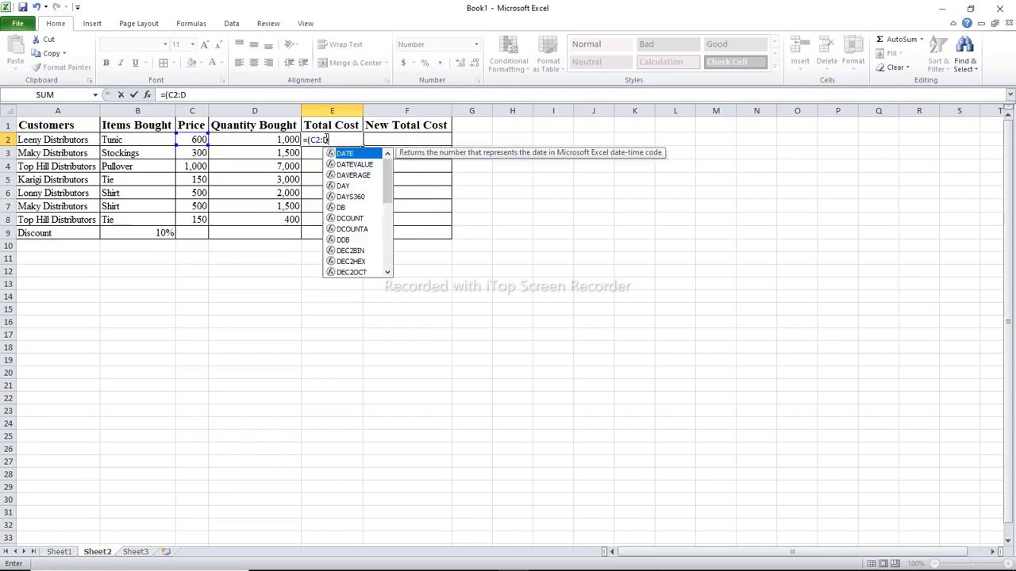
type("2")
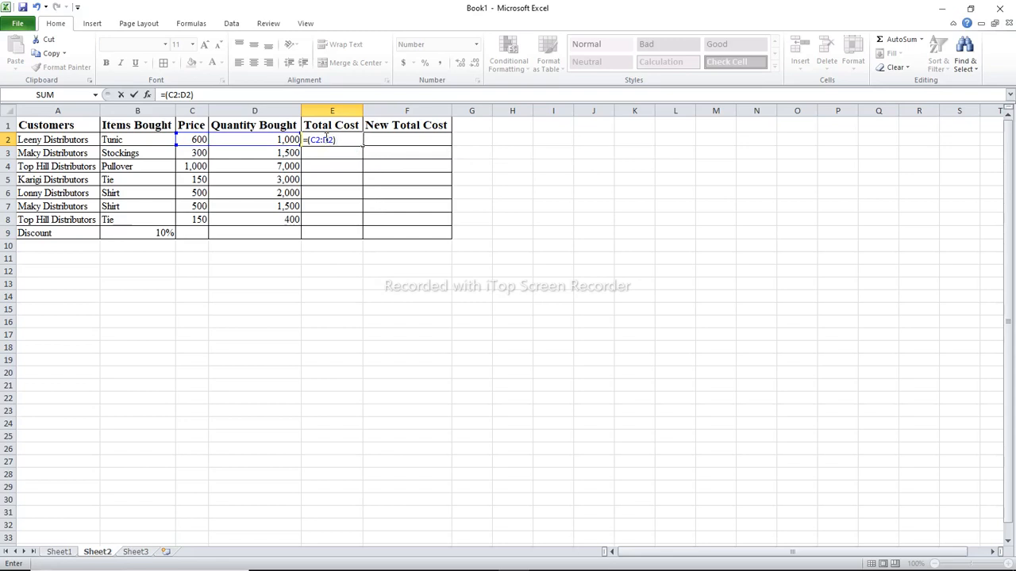
left_click(324, 139)
key("BackSpace")
type("*")
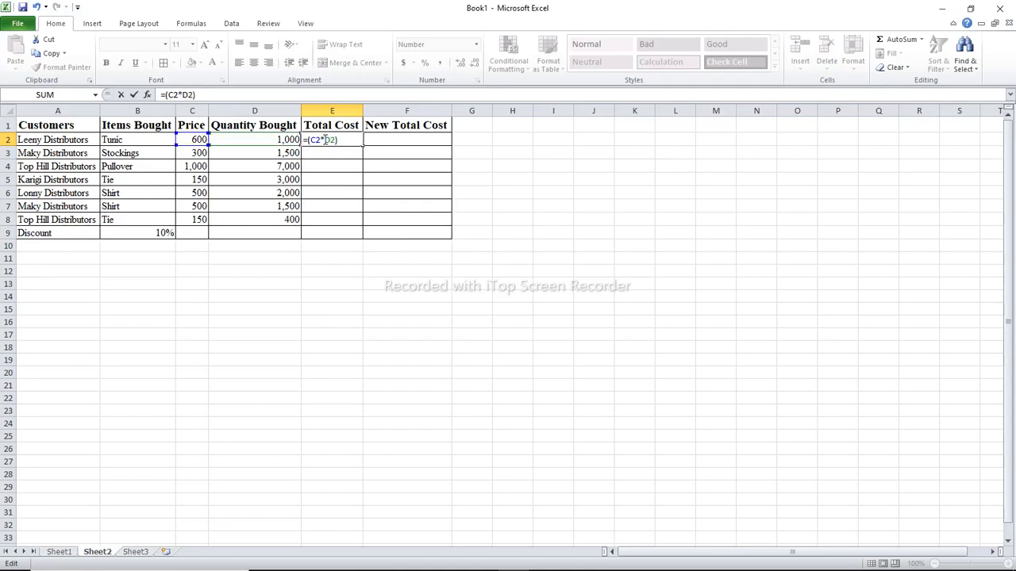
left_click(345, 141)
key("Return")
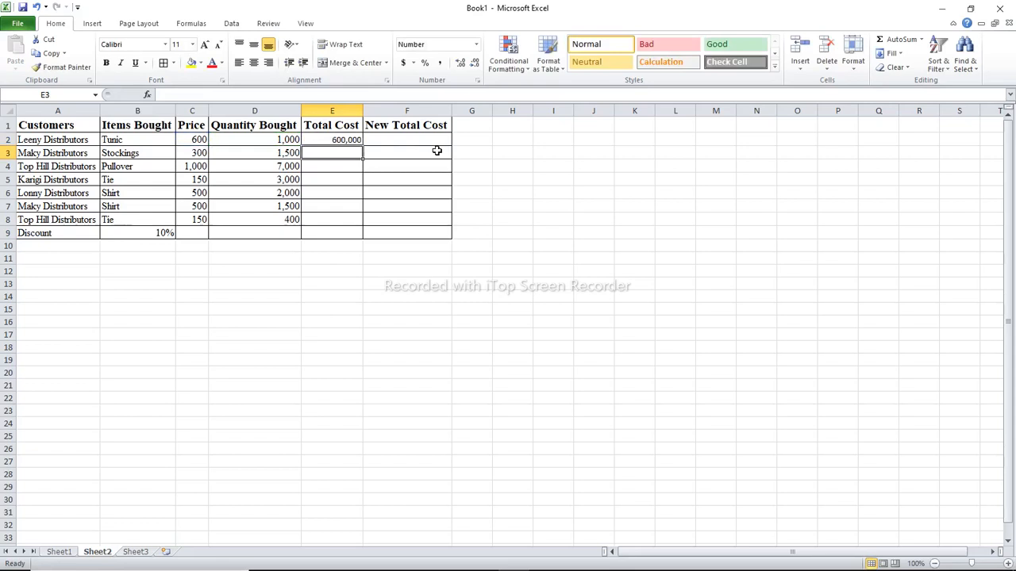
left_click(349, 140)
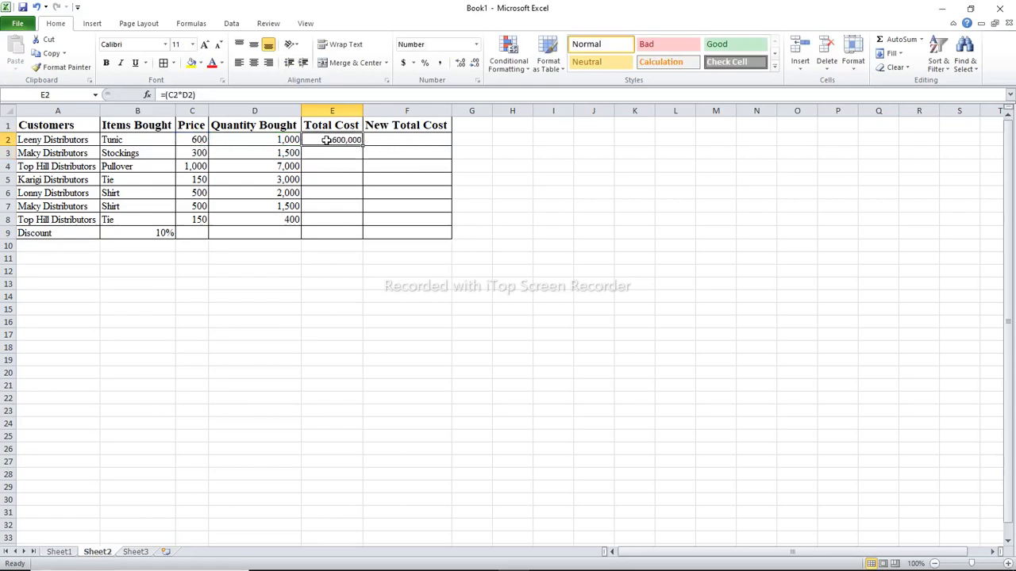
left_click_drag(362, 146, 357, 219)
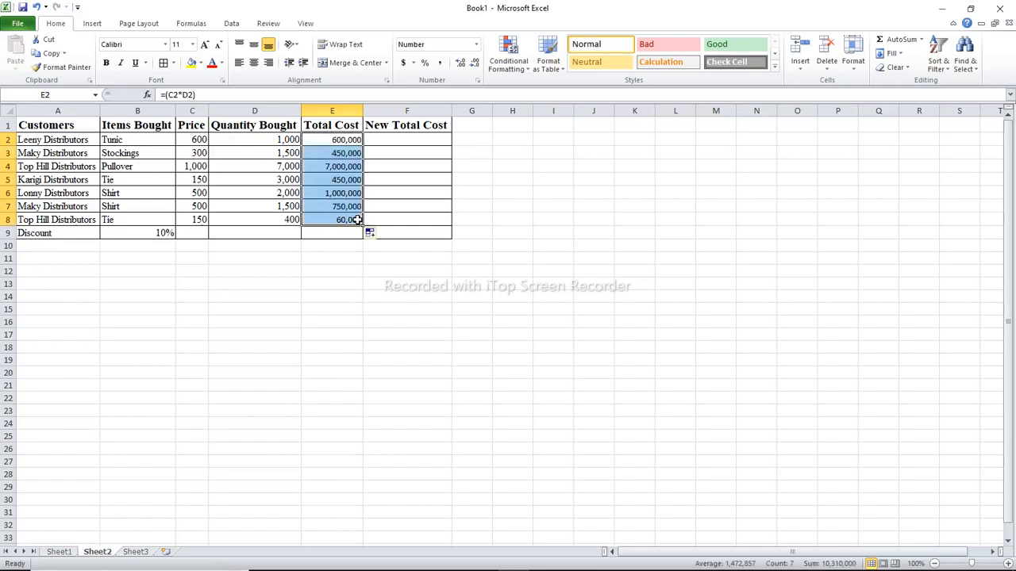
Enter the formula =(E2*10/100) in F2 under New Total Cost
left_click(375, 137)
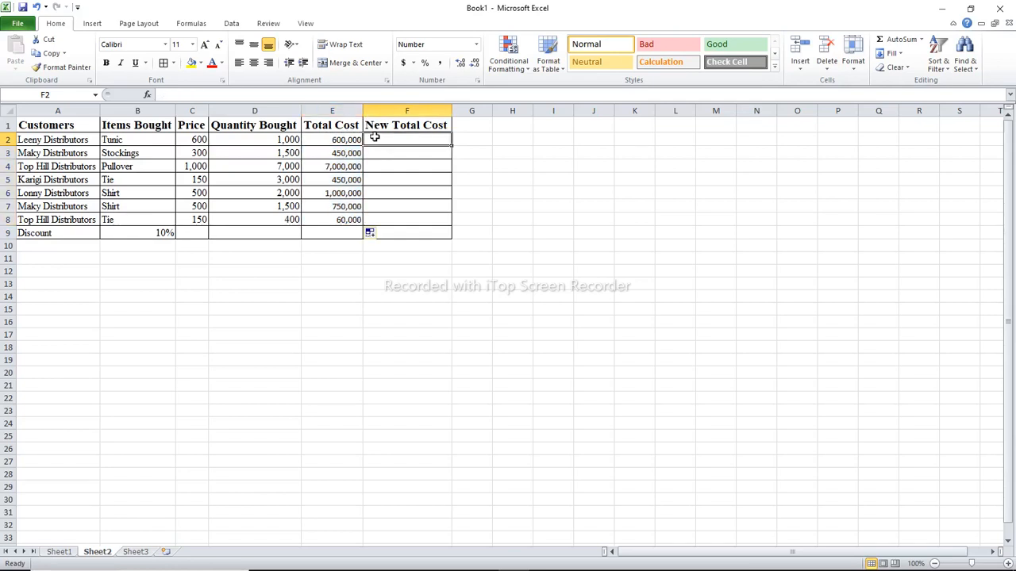
left_click(383, 125)
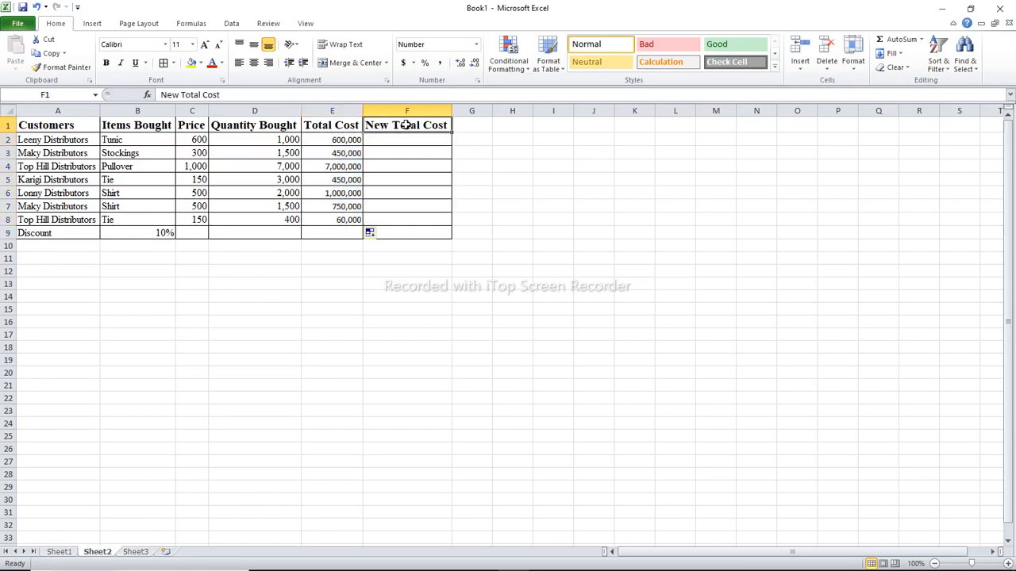
left_click(156, 232)
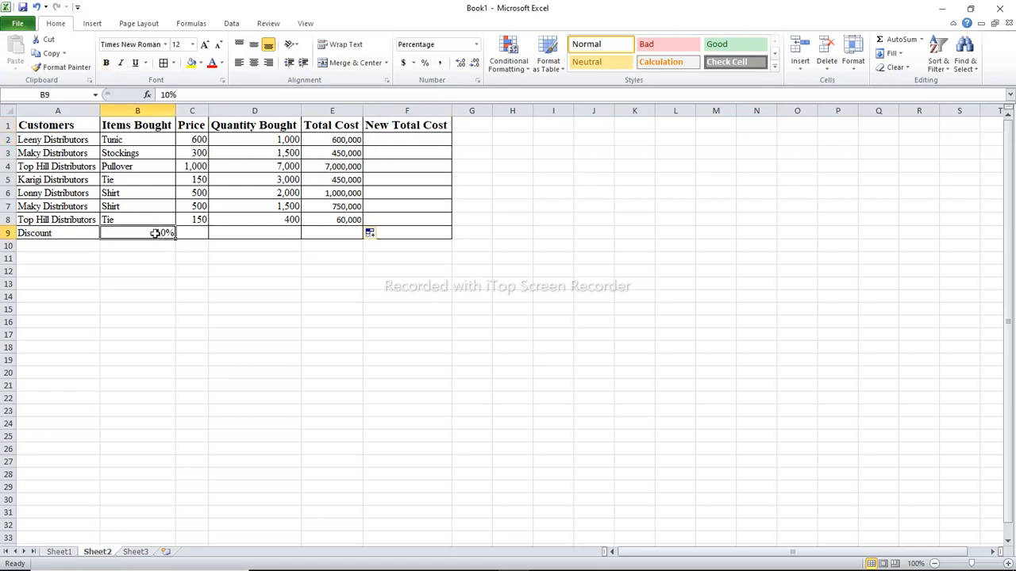
left_click(339, 136)
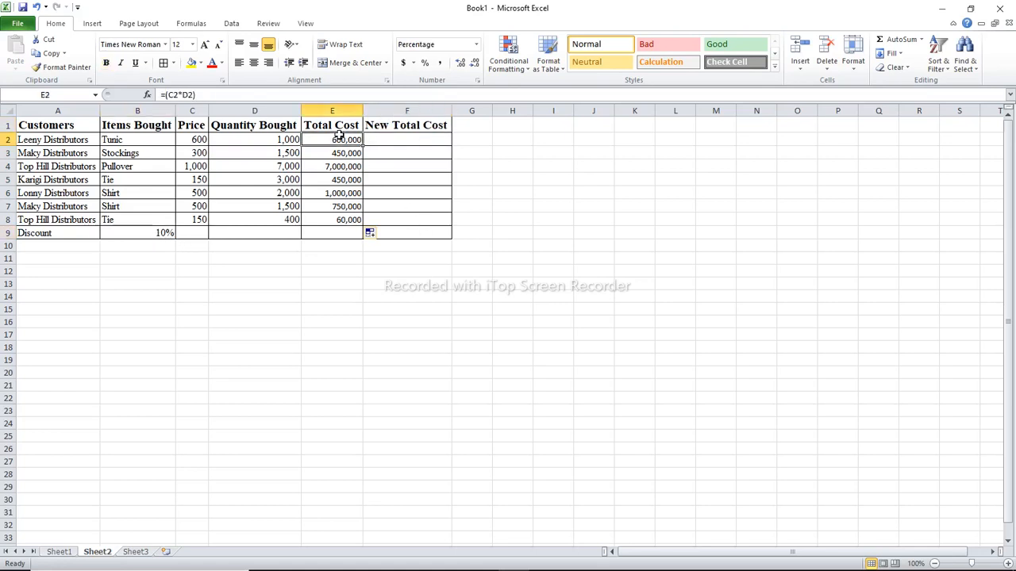
left_click(378, 140)
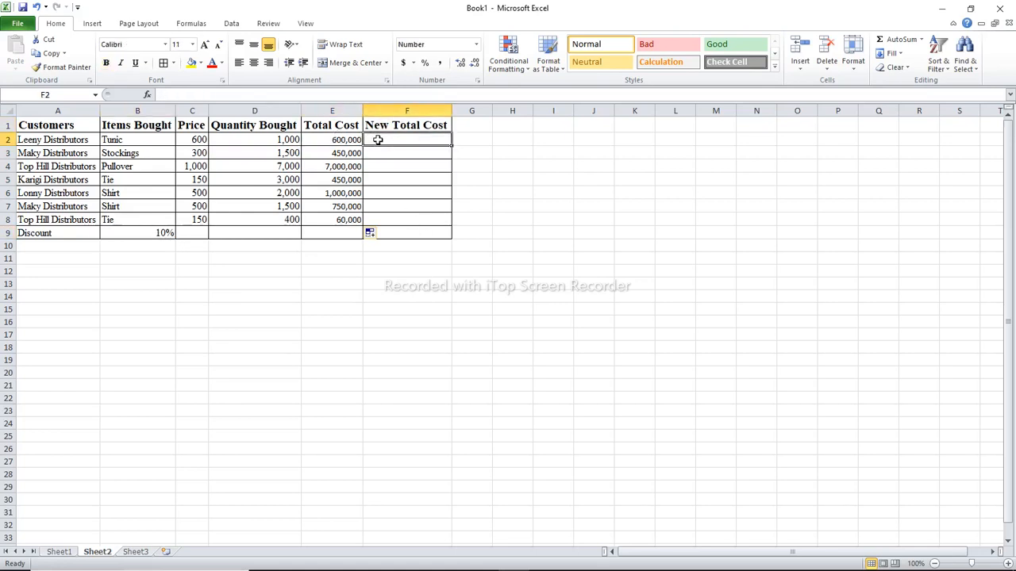
type("=")
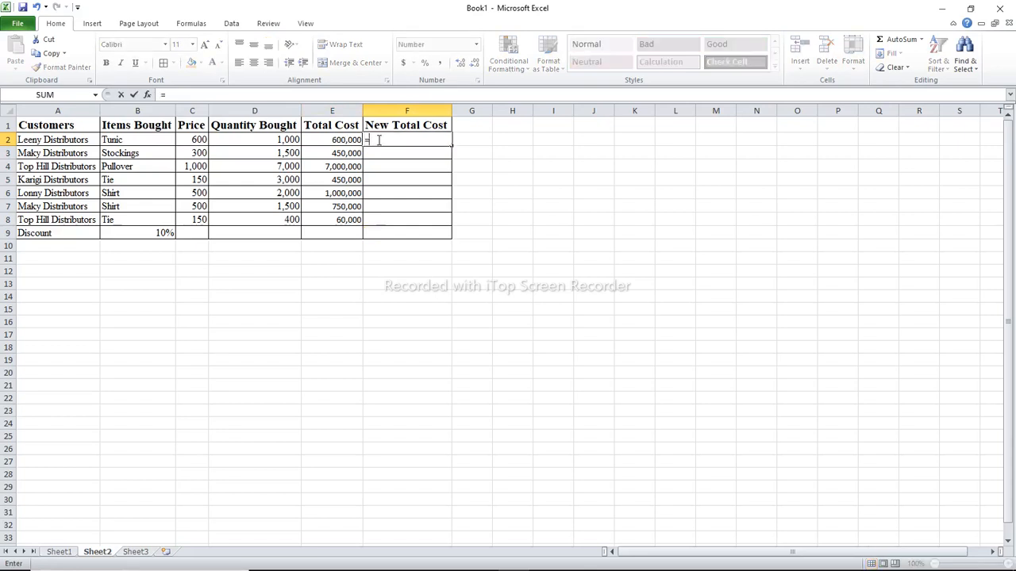
type("(E")
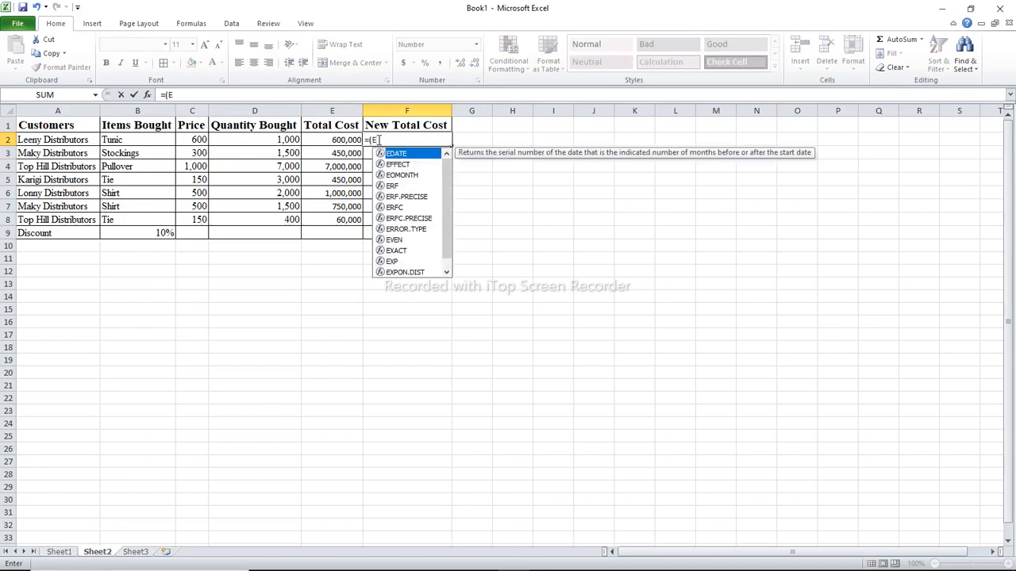
type("2")
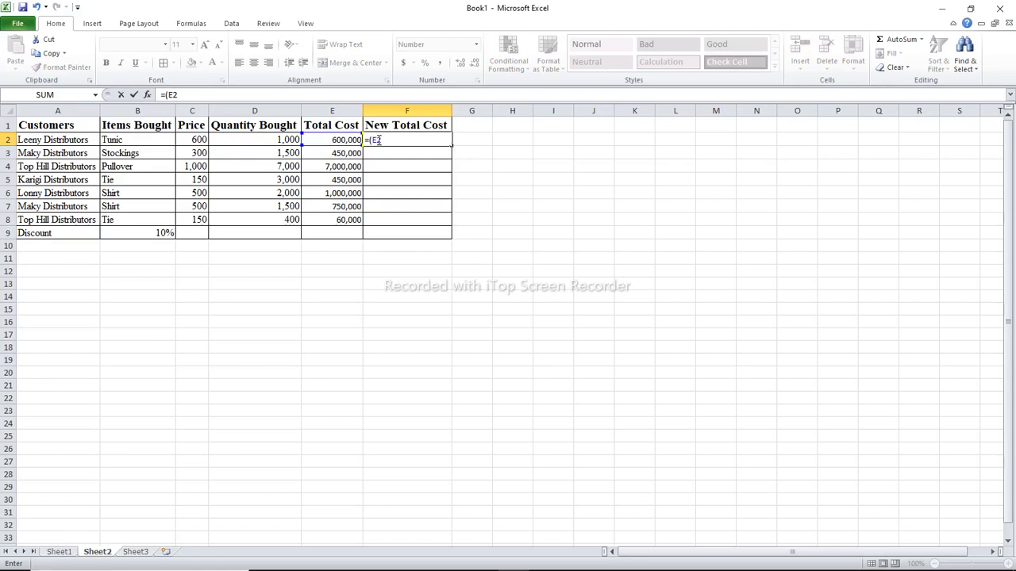
type("*10/100")
key("Return")
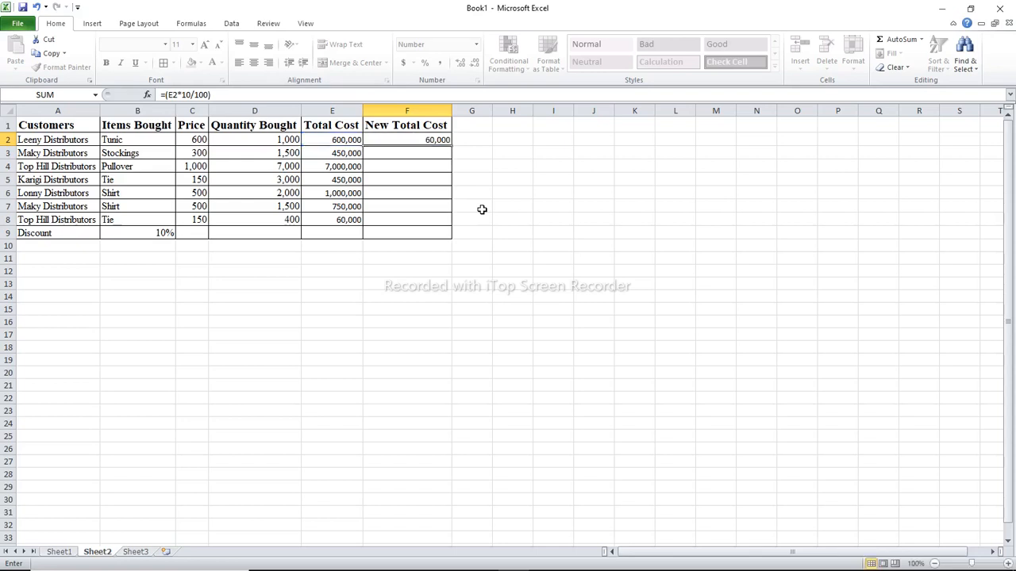
Fill the New Total Cost formula from F2 down through F8
left_click(334, 139)
left_click(405, 140)
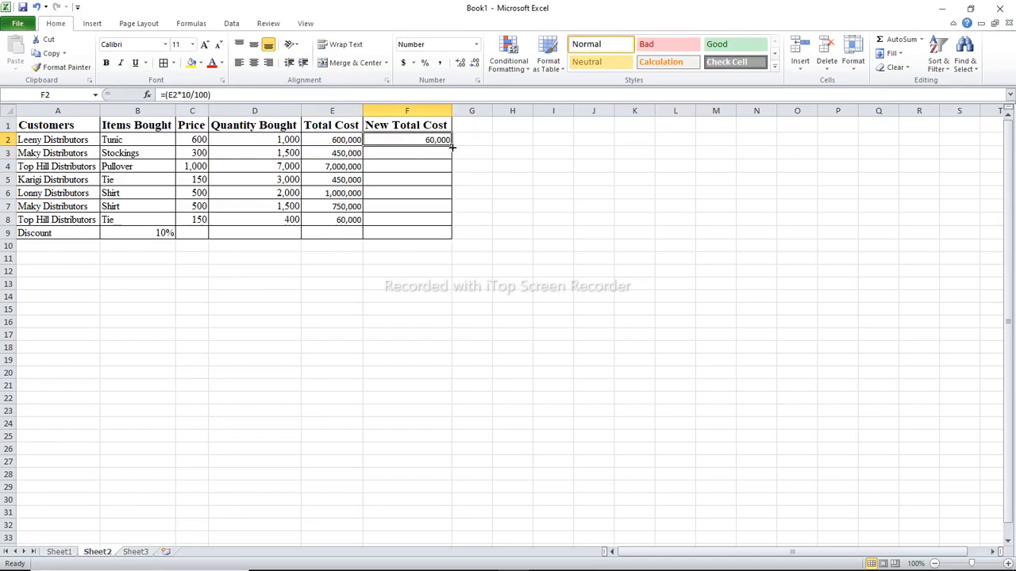
left_click_drag(451, 147, 442, 220)
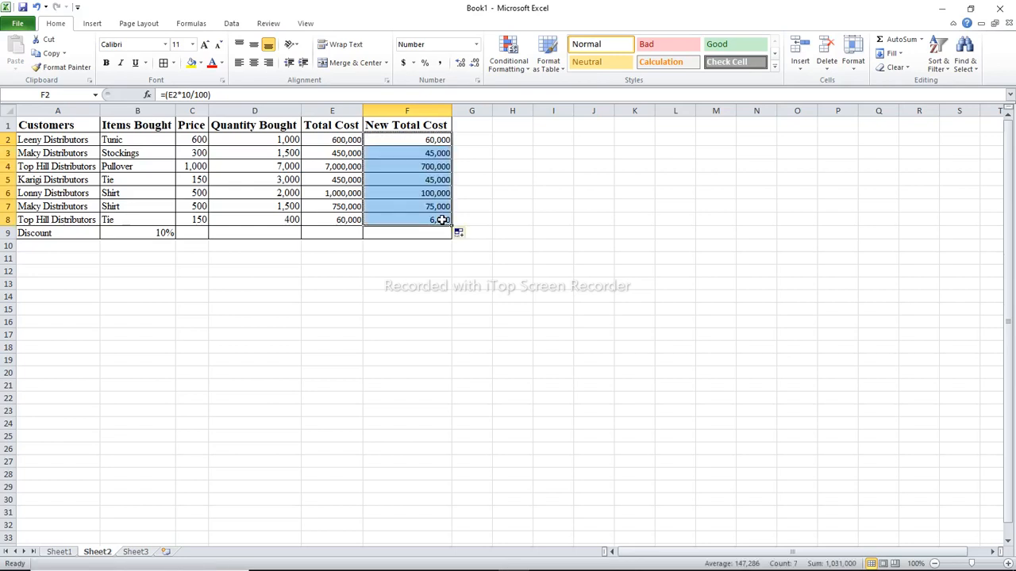
left_click(339, 221)
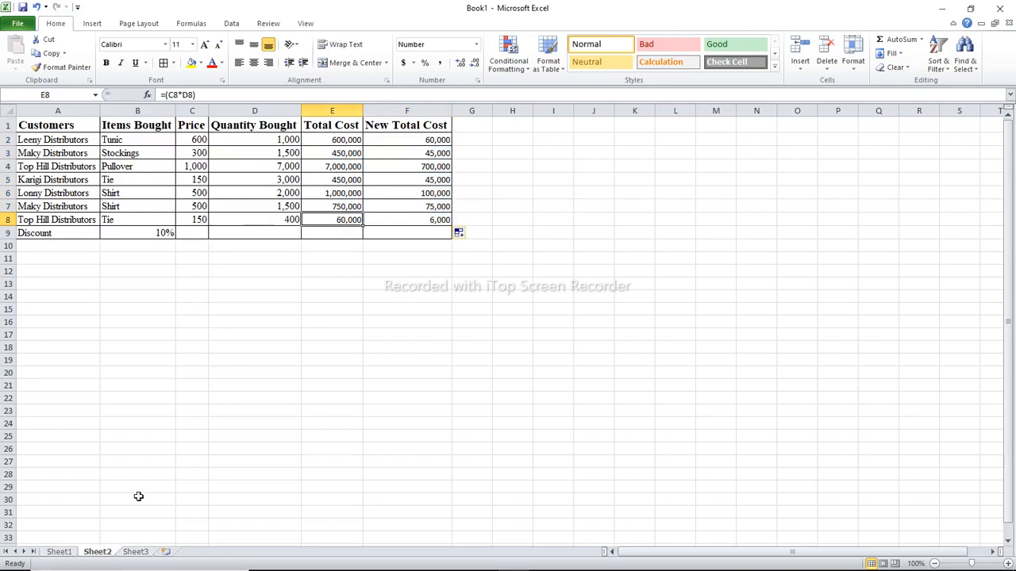
Set the tab color of both Sheet2 and Sheet1 to the standard green
right_click(107, 554)
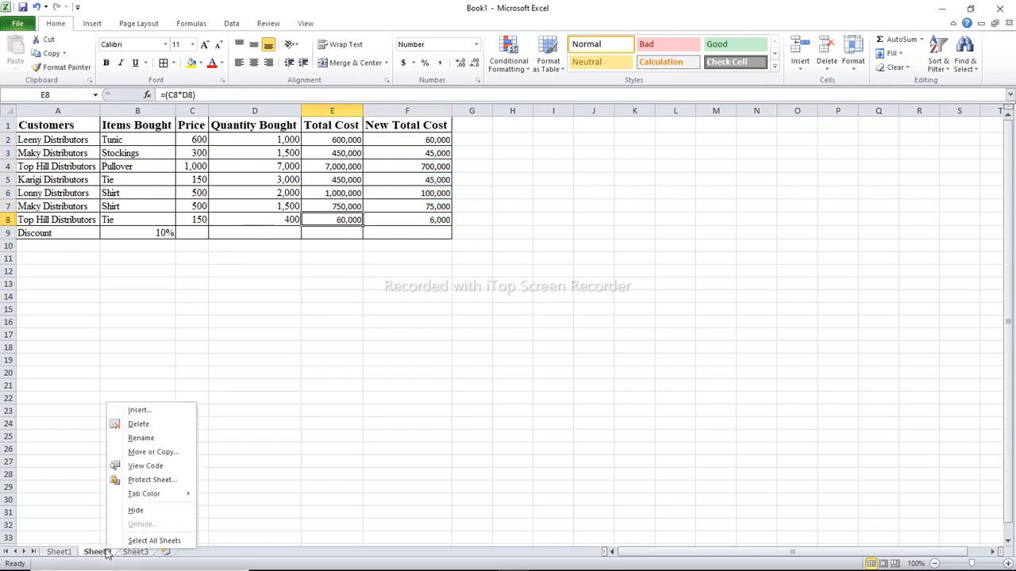
mouse_move(141, 494)
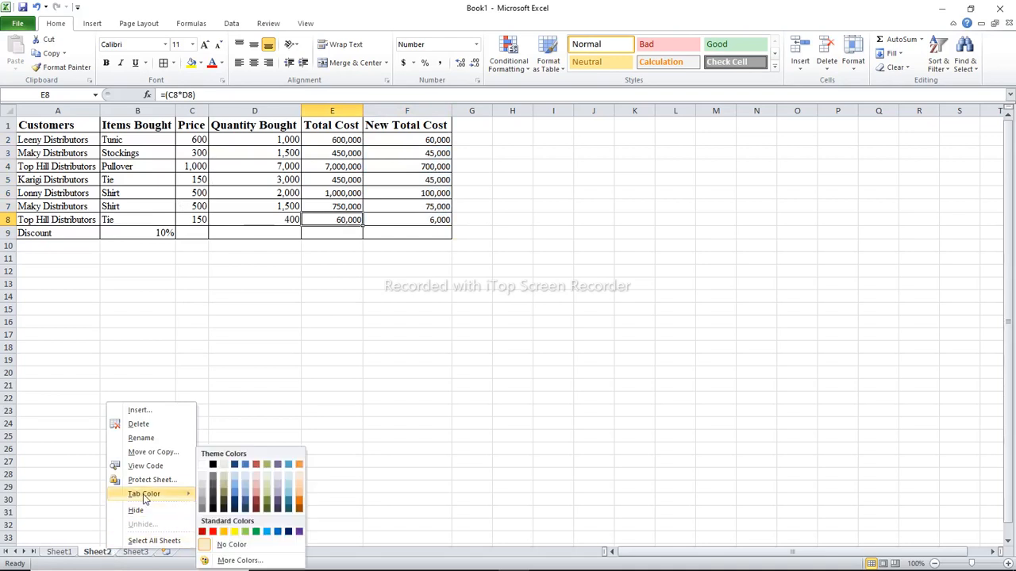
left_click(258, 532)
left_click(63, 554)
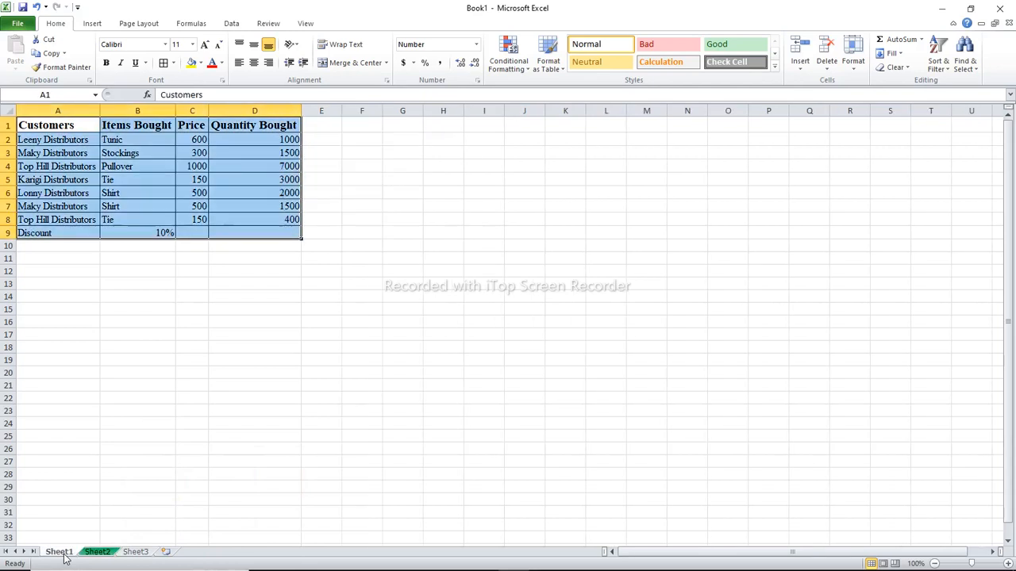
right_click(64, 555)
mouse_move(119, 499)
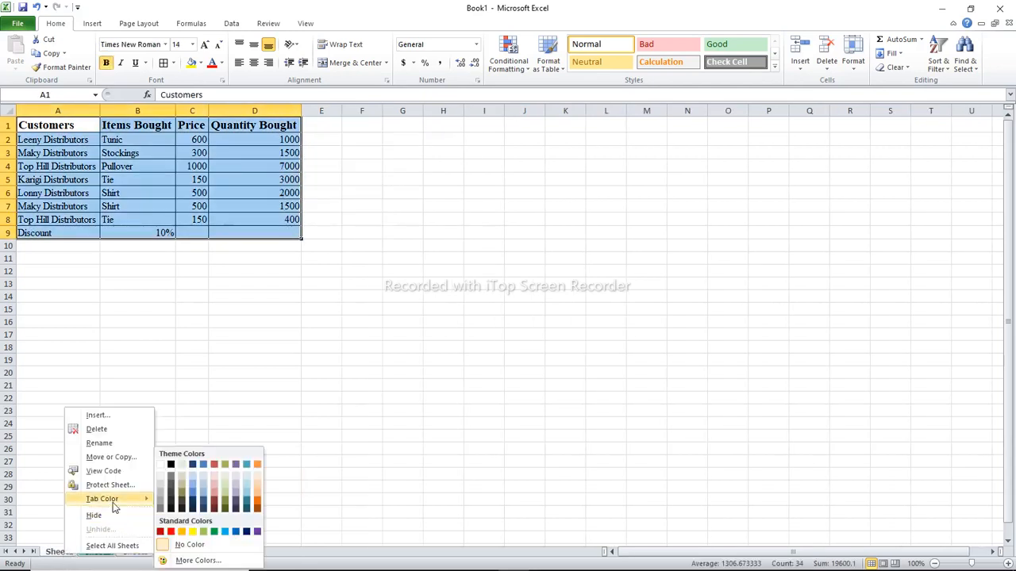
left_click(222, 532)
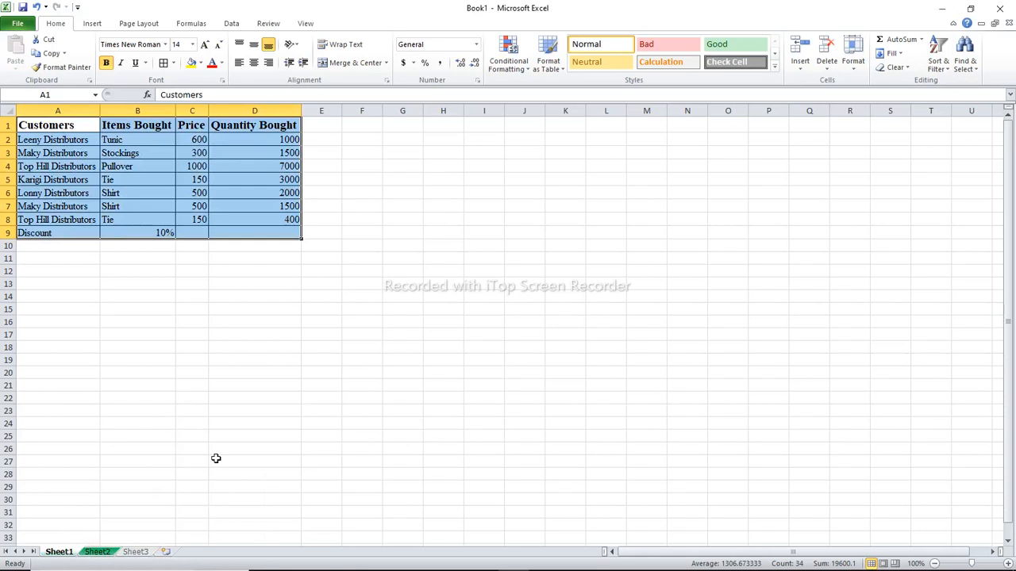
key("XF86MonBrightnessUp")
key("XF86MonBrightnessUp")
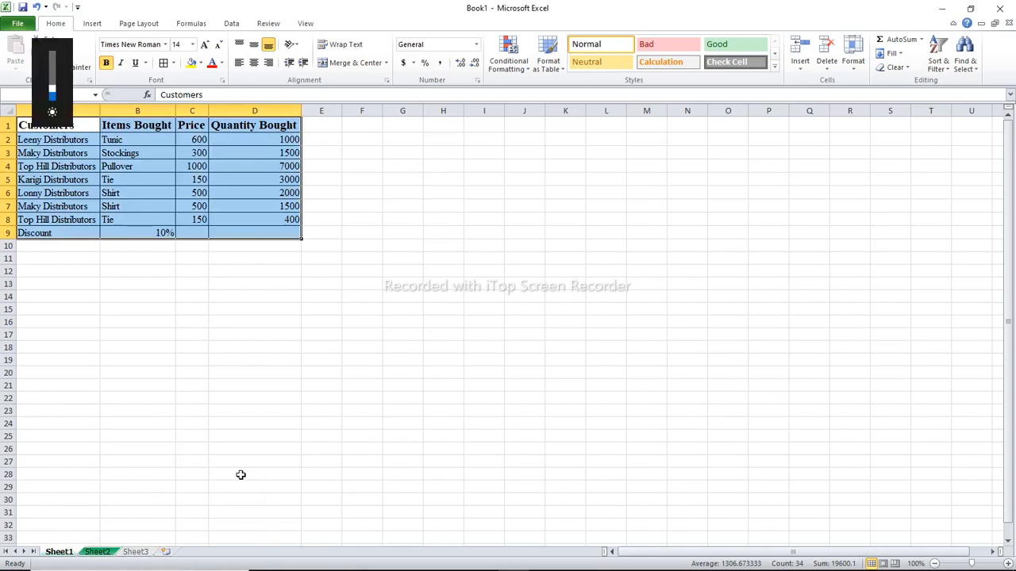
left_click(130, 502)
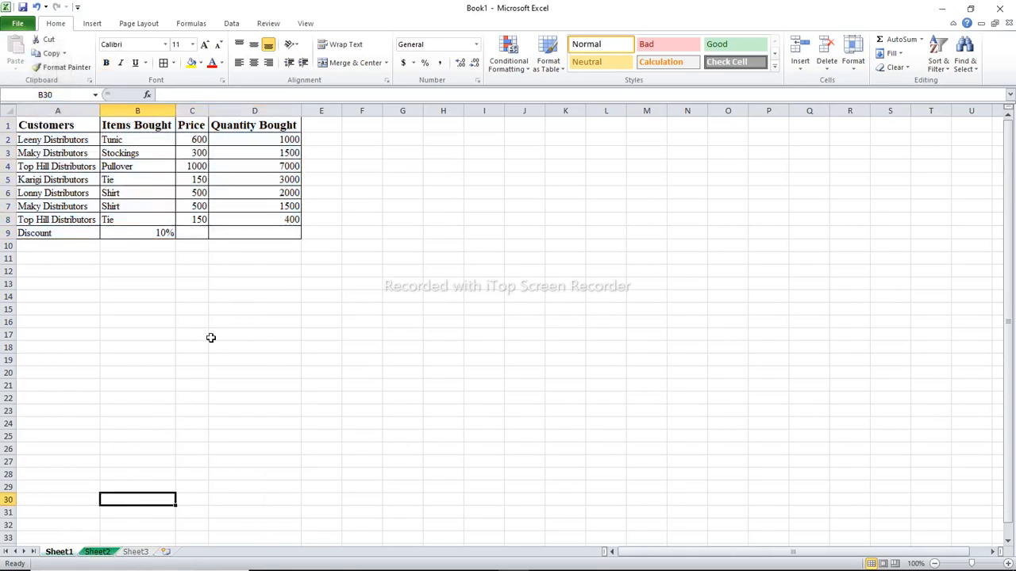
left_click(110, 551)
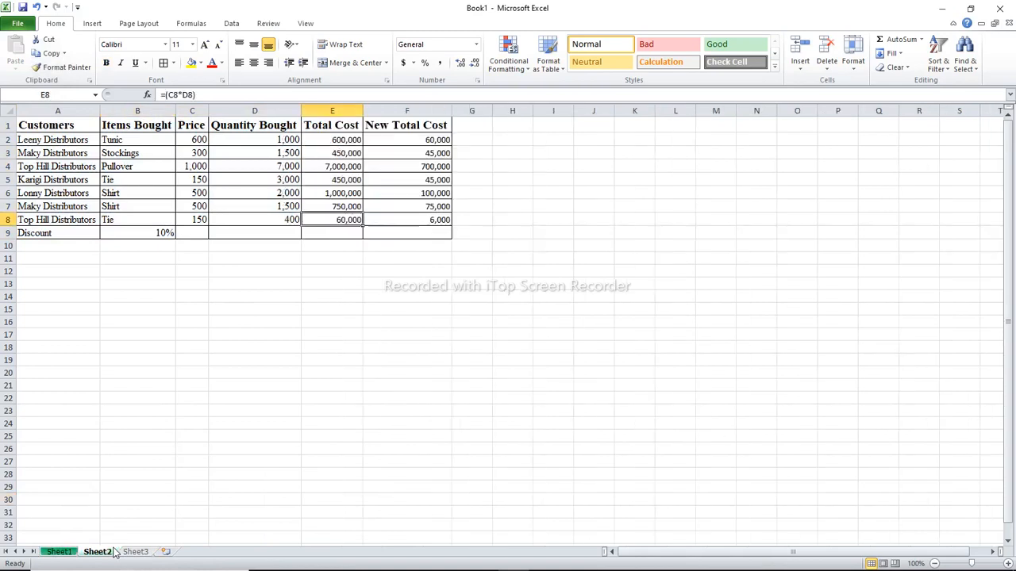
Rename Sheet3 as CHART in capital letters
left_click(136, 552)
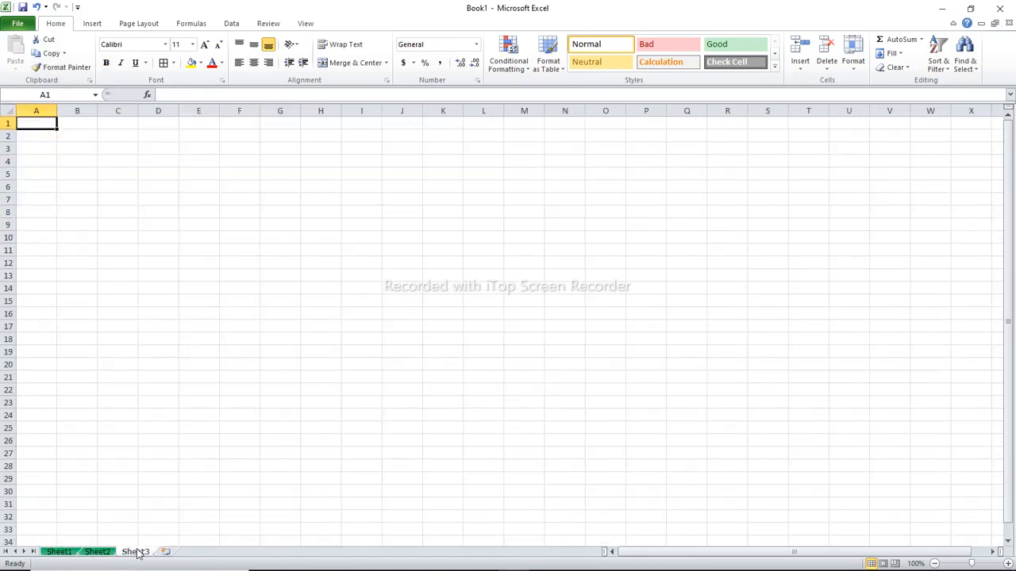
right_click(137, 552)
mouse_move(180, 495)
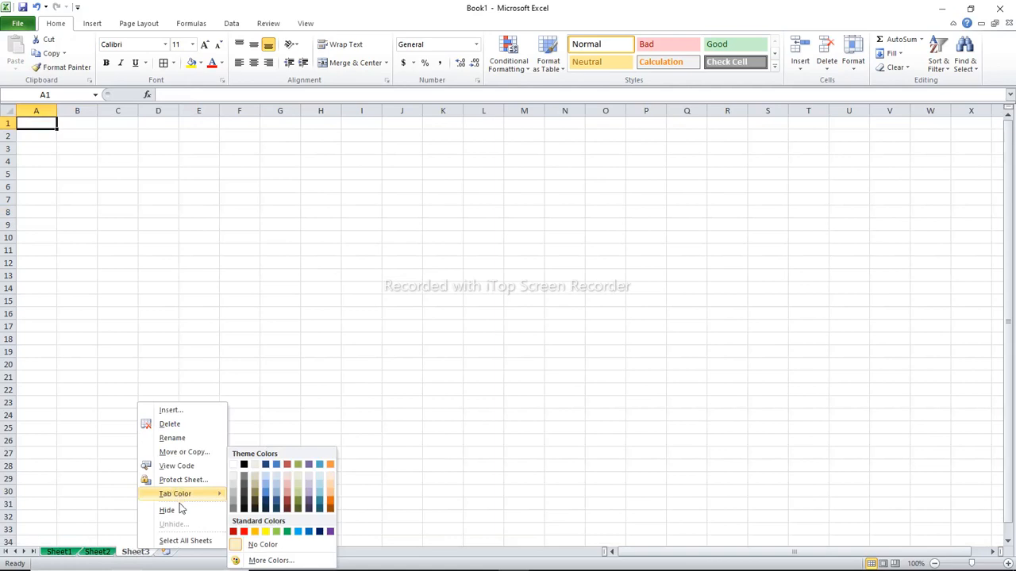
left_click(190, 435)
type("chart")
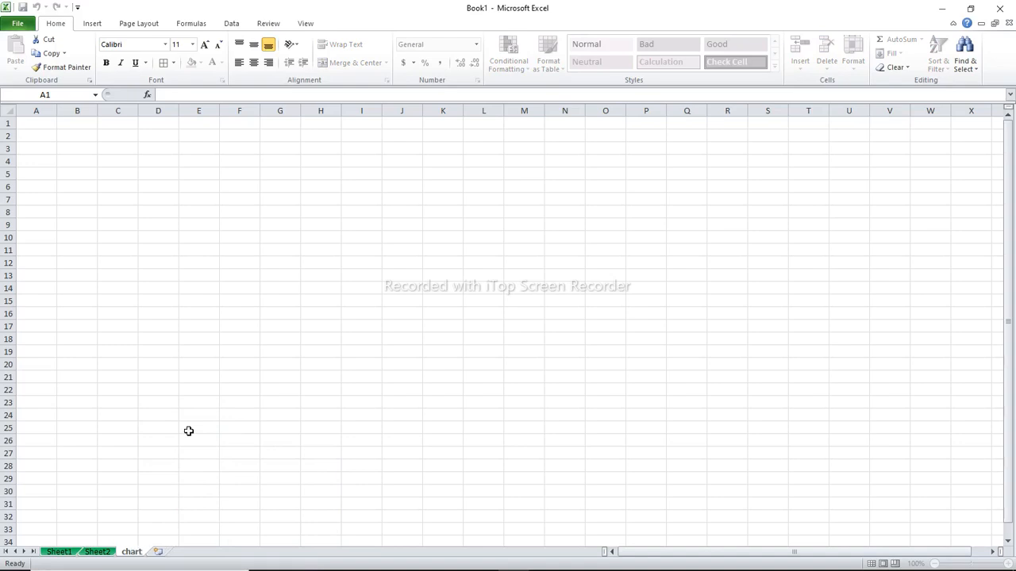
key("BackSpace")
key("BackSpace")
key("BackSpace")
key("BackSpace")
key("BackSpace")
type("CHART")
key("Return")
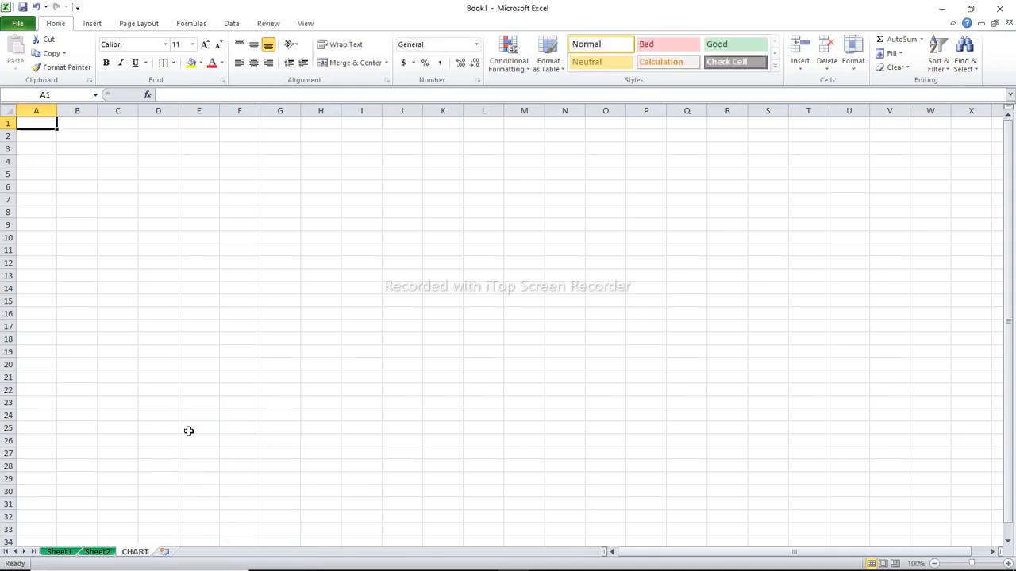
Rename Sheet2 as MODIFIED in capital letters
left_click(101, 553)
right_click(102, 554)
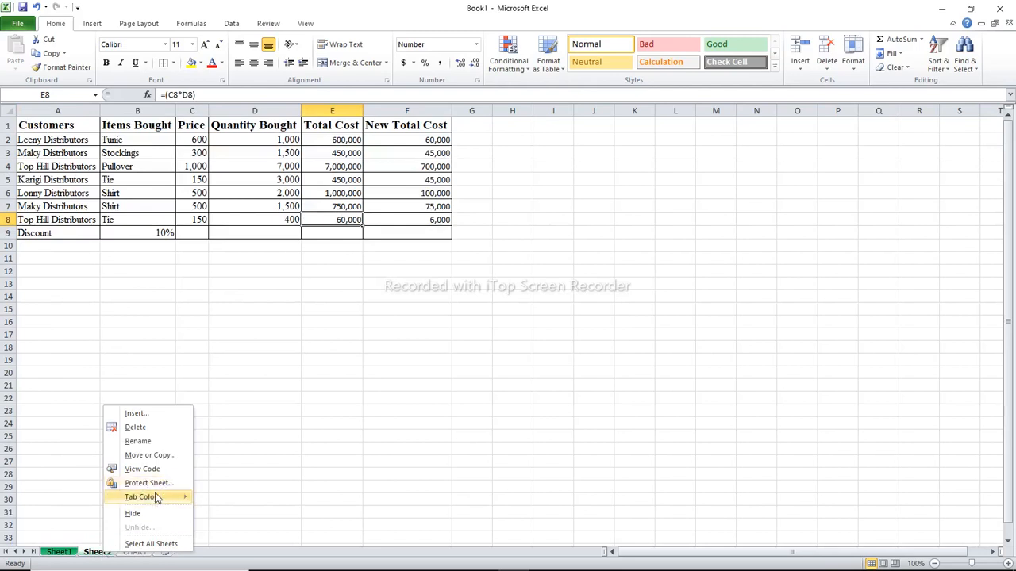
mouse_move(157, 498)
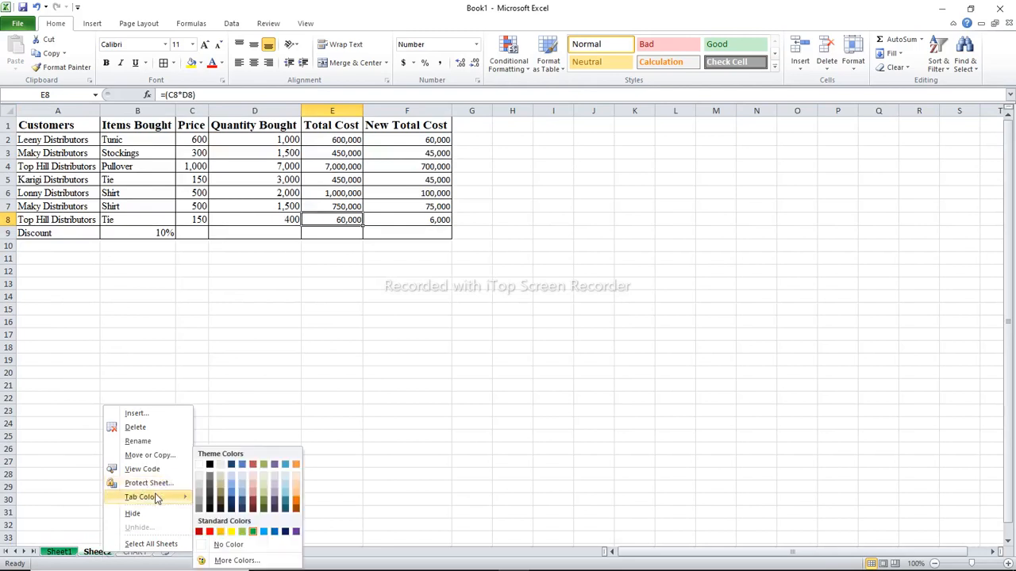
left_click(141, 442)
type("MODI")
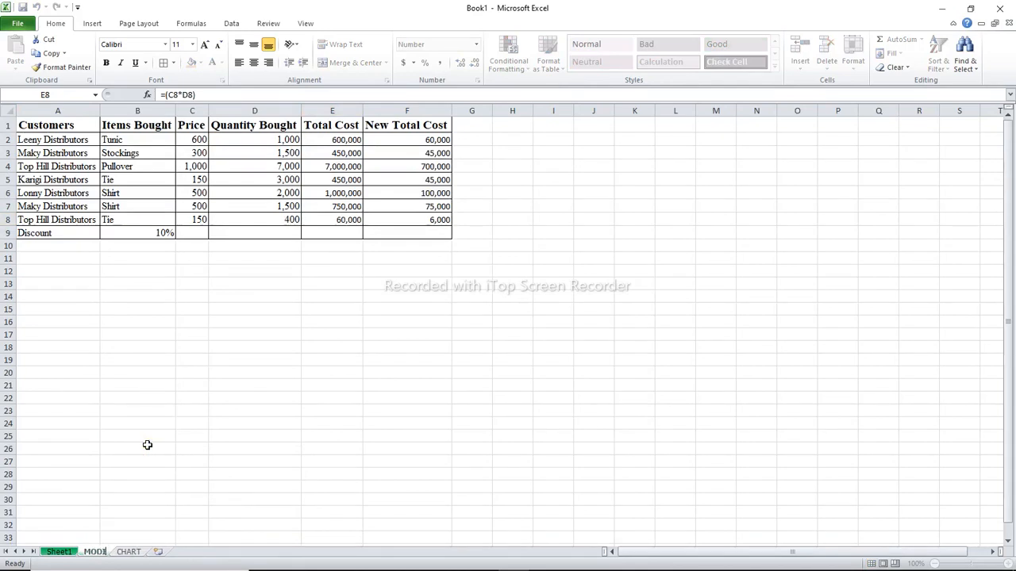
type("FIED")
key("Return")
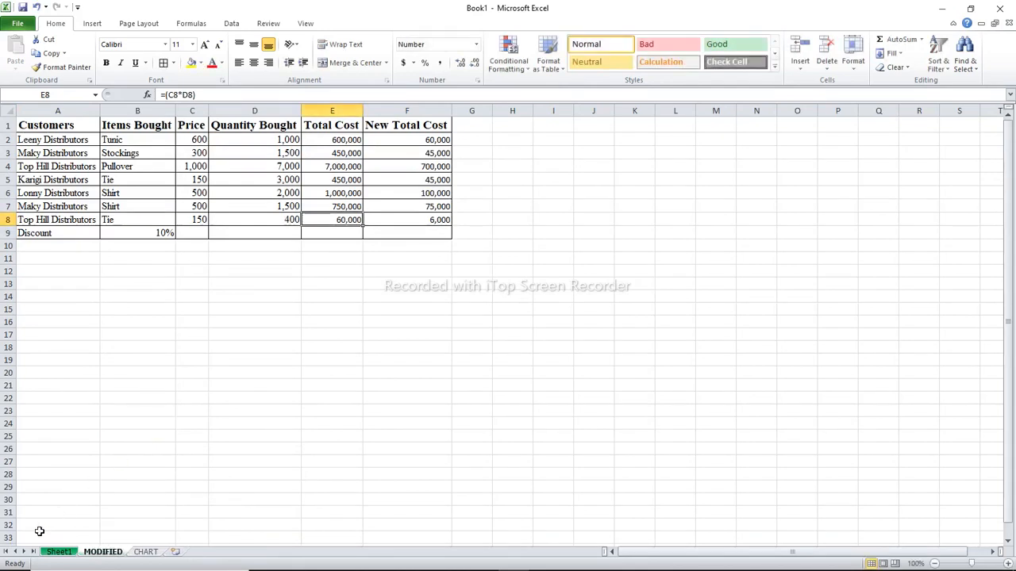
Set the tab color of the CHART sheet to the standard green
right_click(143, 551)
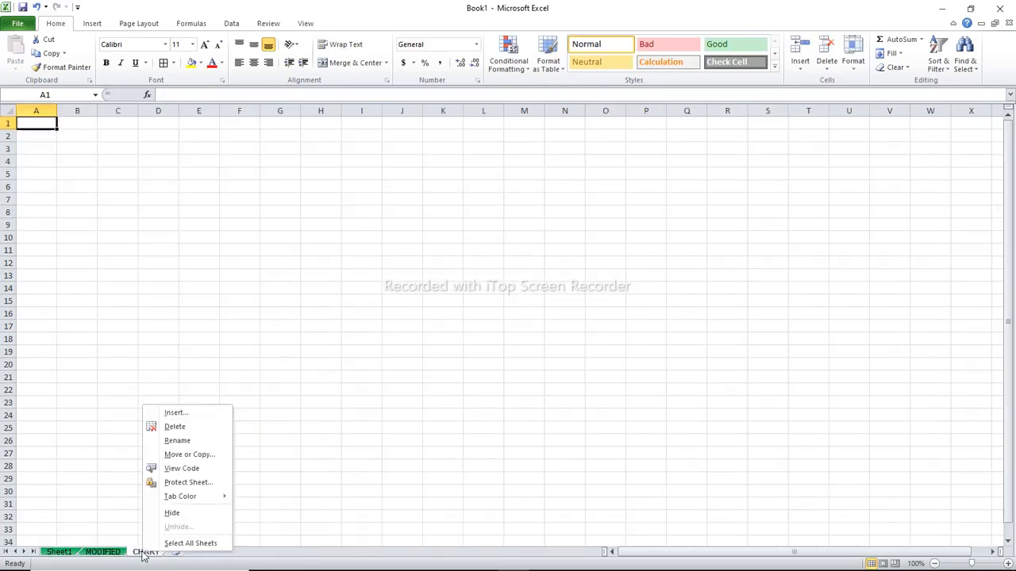
mouse_move(203, 498)
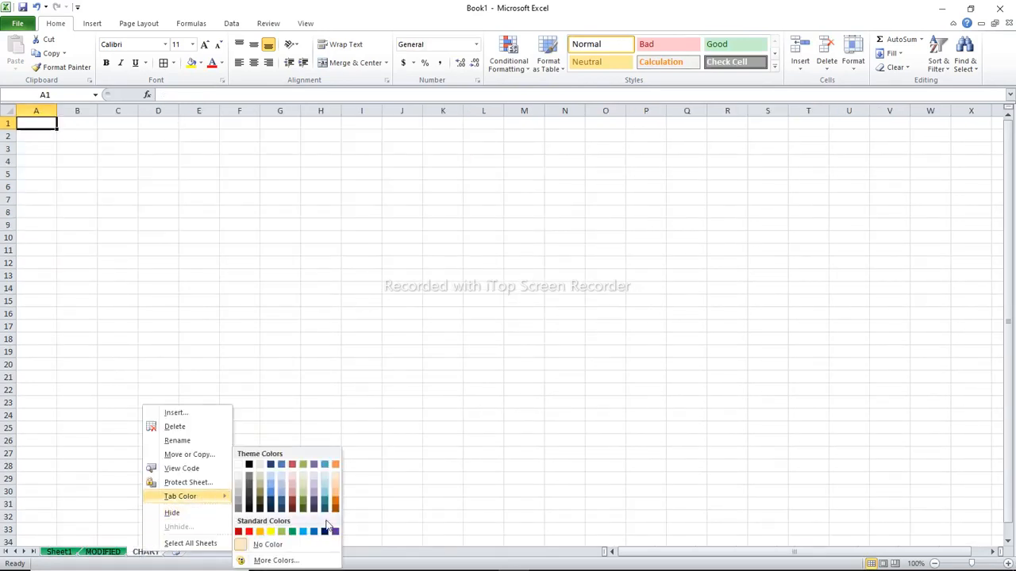
left_click(300, 533)
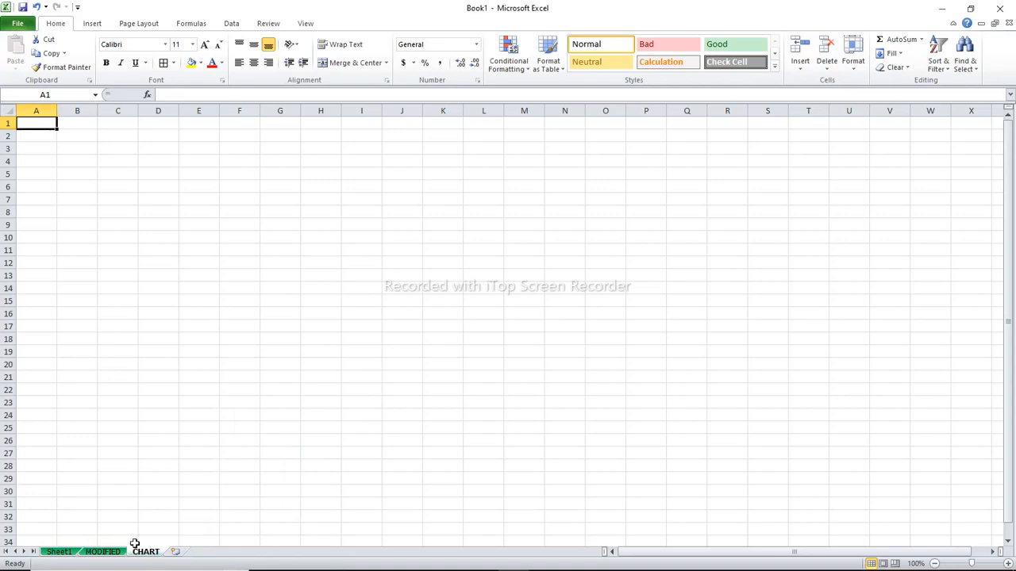
Turn on filtering for the header row A1:F1 of the table on the MODIFIED sheet
left_click(102, 554)
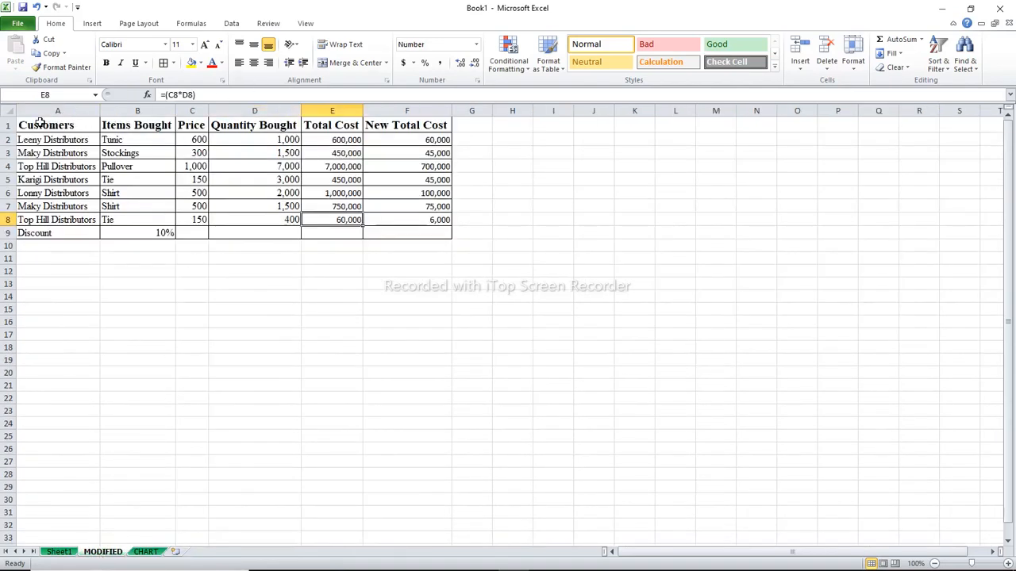
left_click_drag(29, 125, 368, 121)
left_click(231, 23)
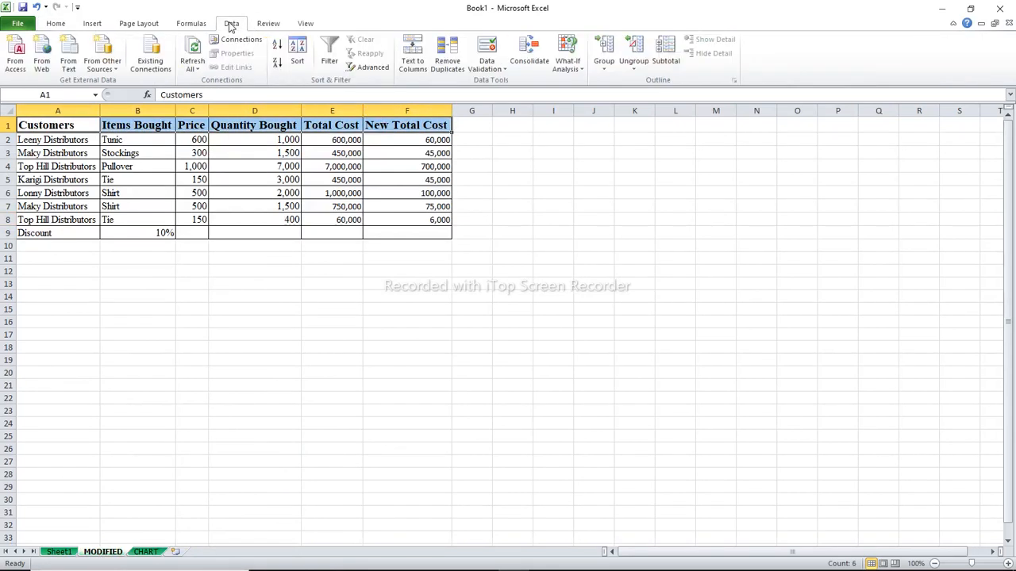
left_click(329, 54)
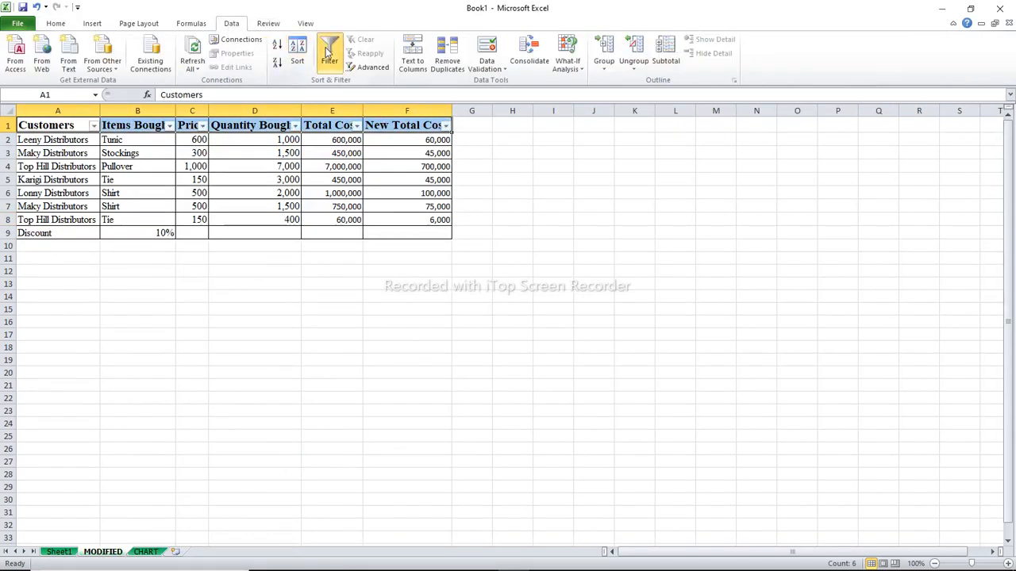
Filter the Customers column to show only Karigi Distributors and Top Hill Distributors
left_click(93, 127)
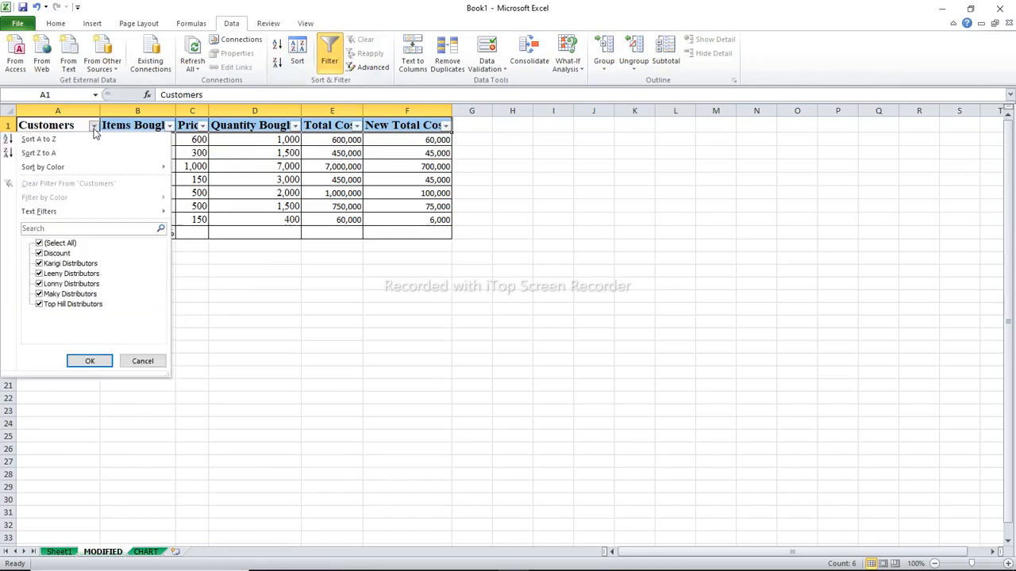
left_click(52, 243)
left_click(64, 266)
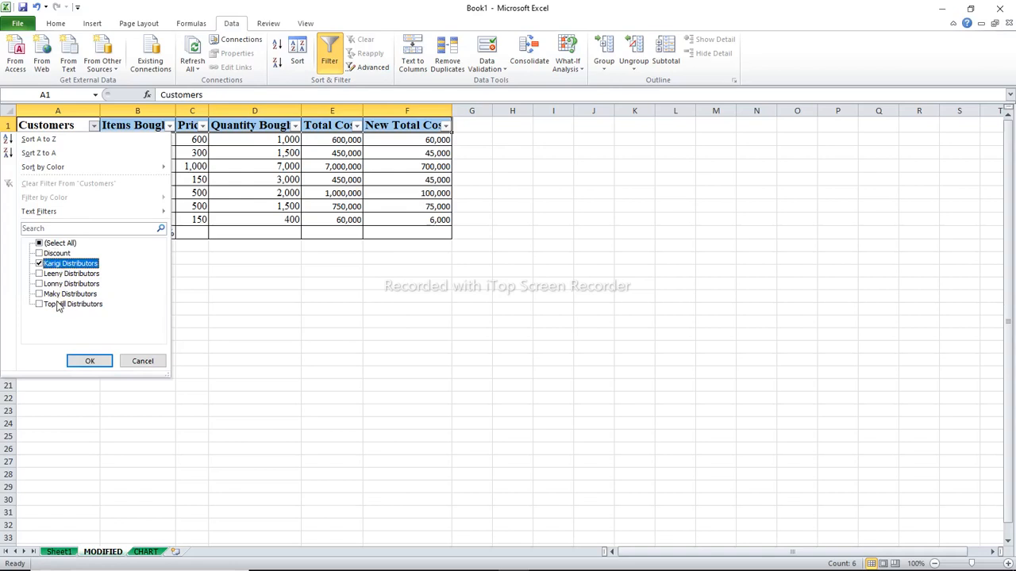
left_click(56, 306)
left_click(90, 362)
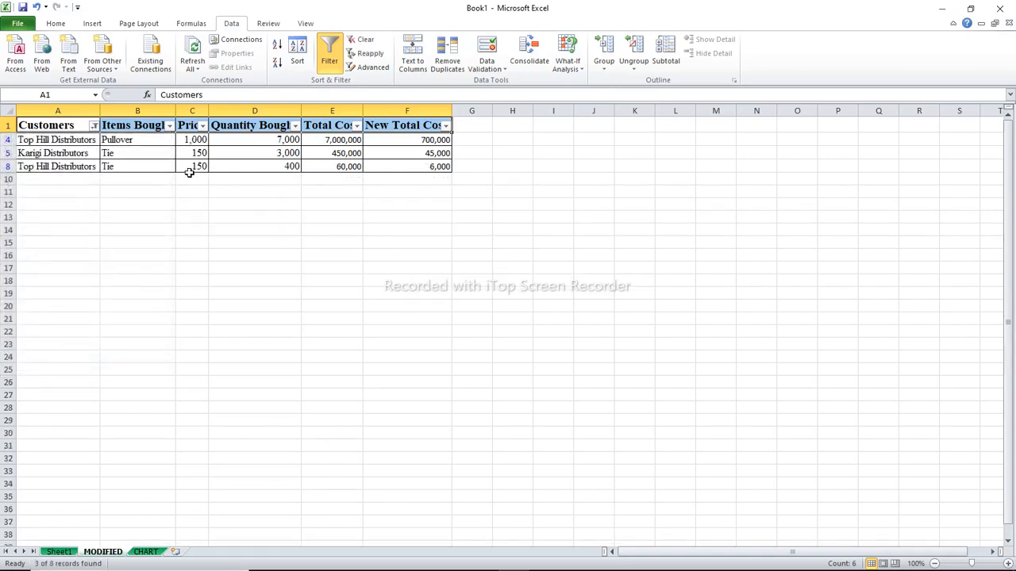
Filter the Items Bought column to exclude Pullover and keep only Tie
left_click(170, 126)
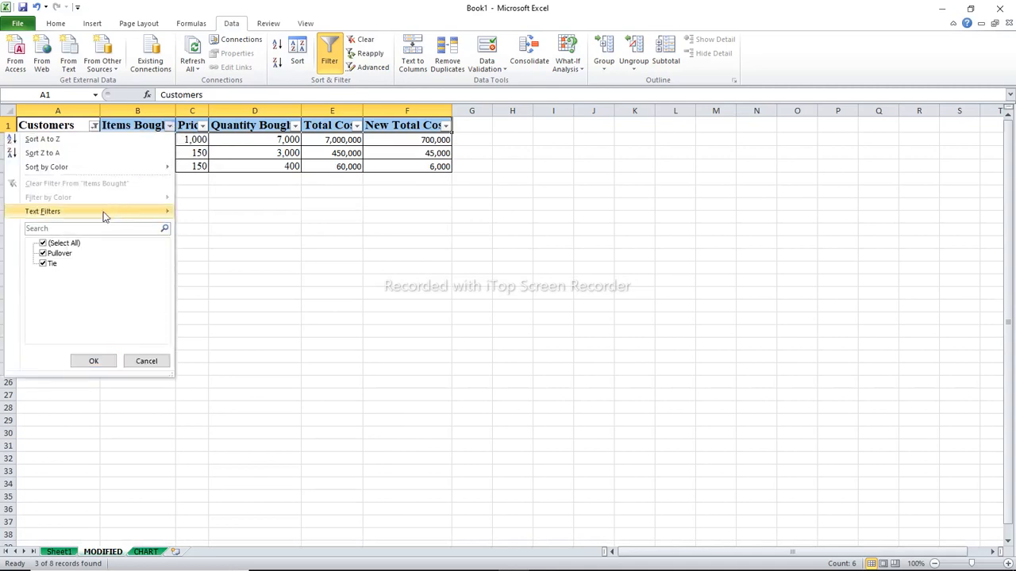
left_click(57, 254)
left_click(94, 362)
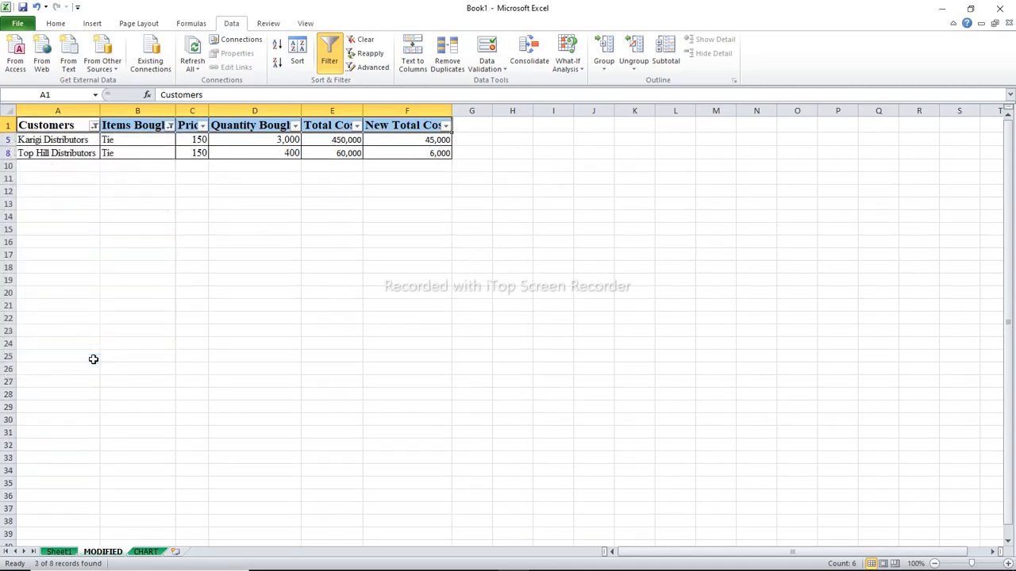
Insert a 2-D clustered column chart from the Customers, Items Bought and Quantity Bought columns
left_click(60, 109)
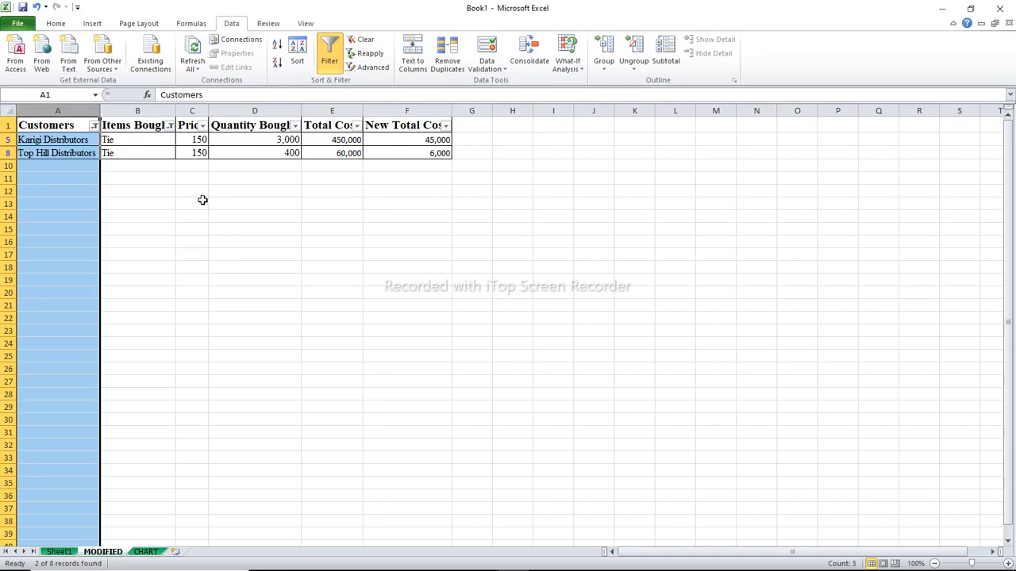
left_click(142, 111, "ctrl")
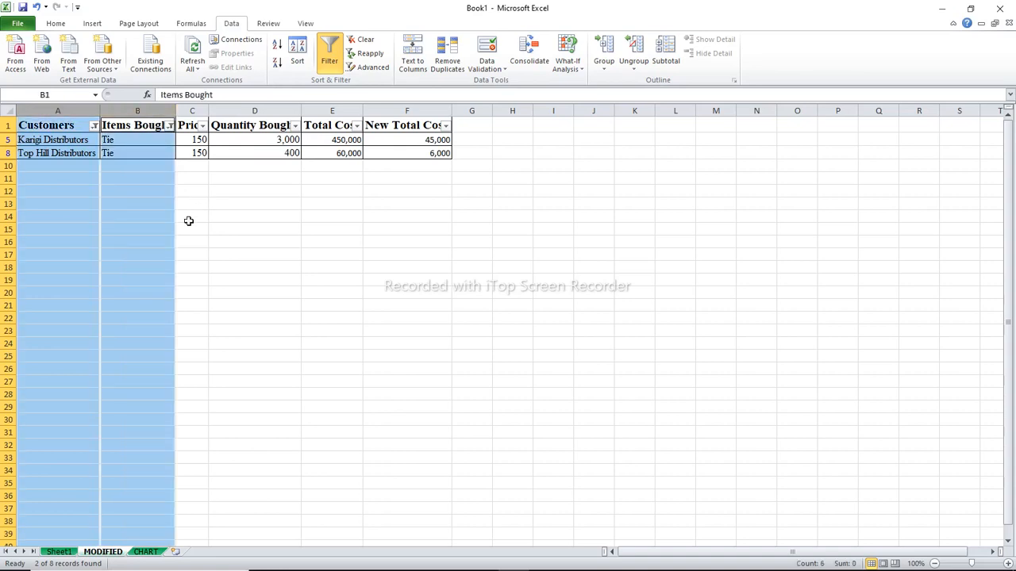
left_click(242, 110, "ctrl")
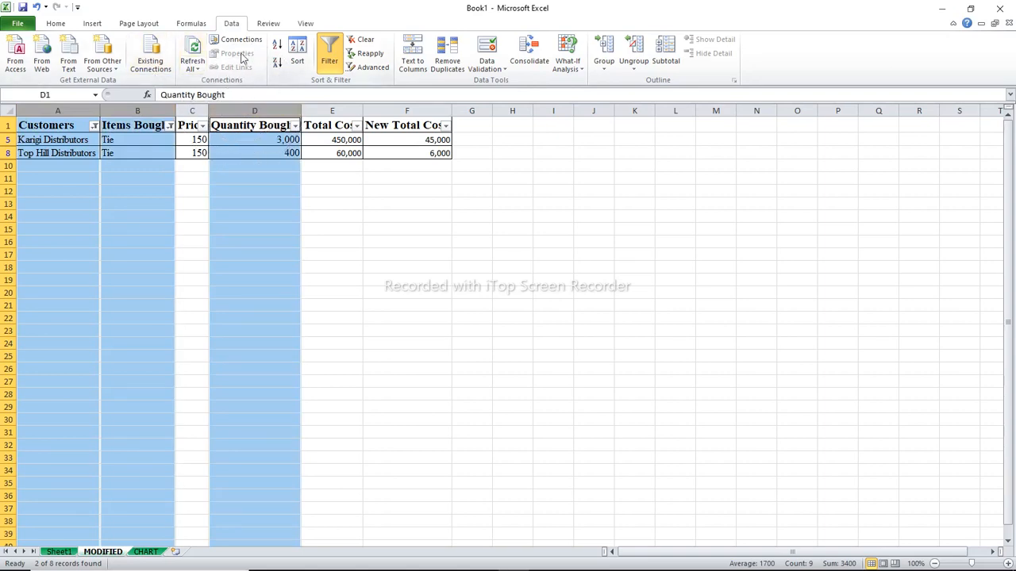
left_click(106, 29)
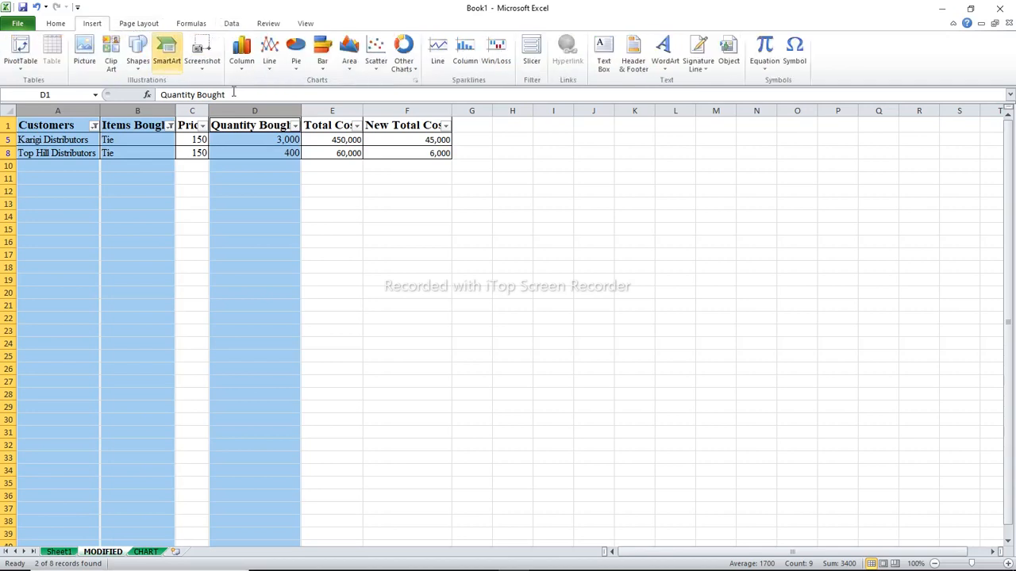
left_click(242, 68)
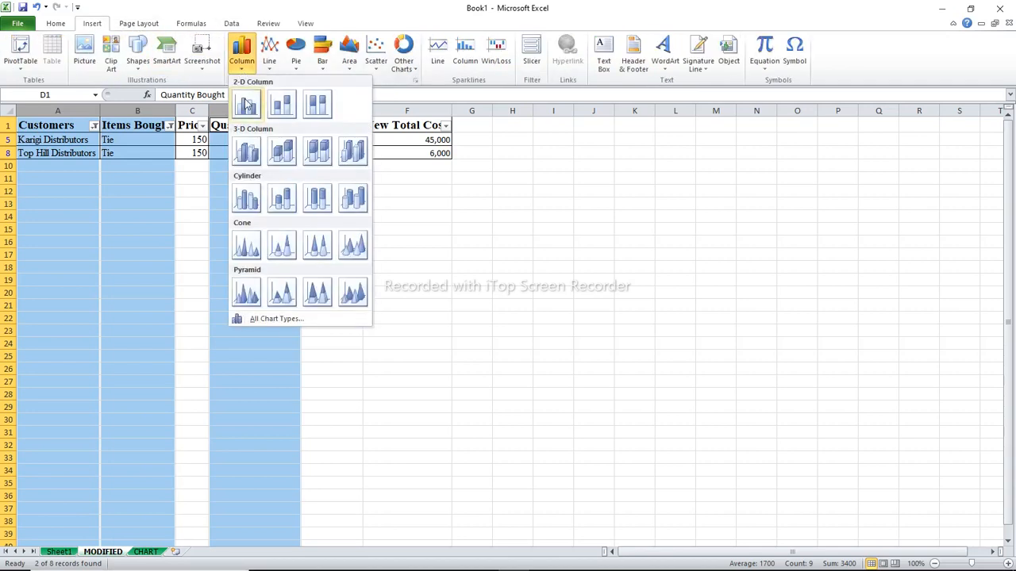
left_click(246, 106)
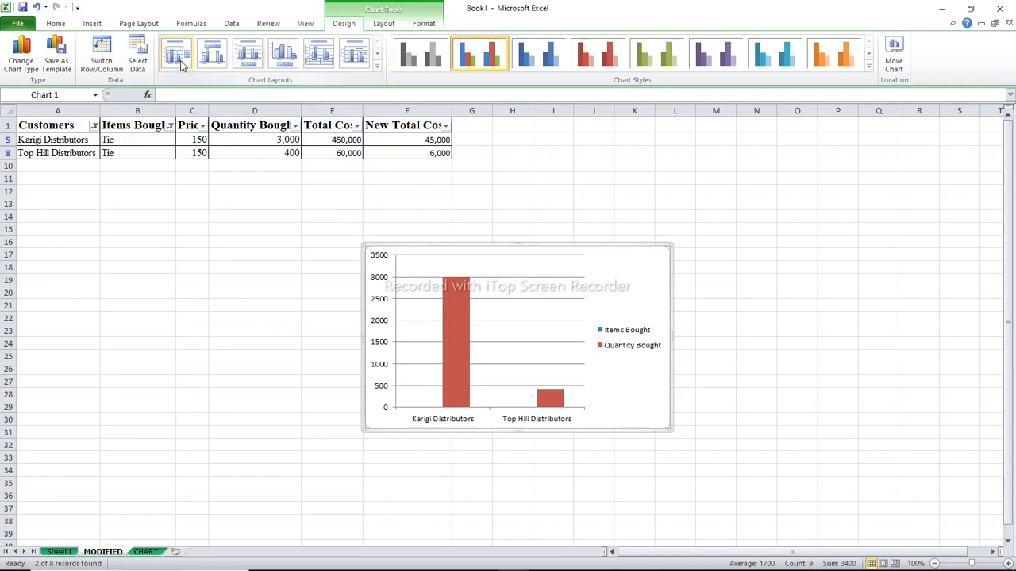
Add a chart title to the column chart using the Above Chart option
left_click(373, 26)
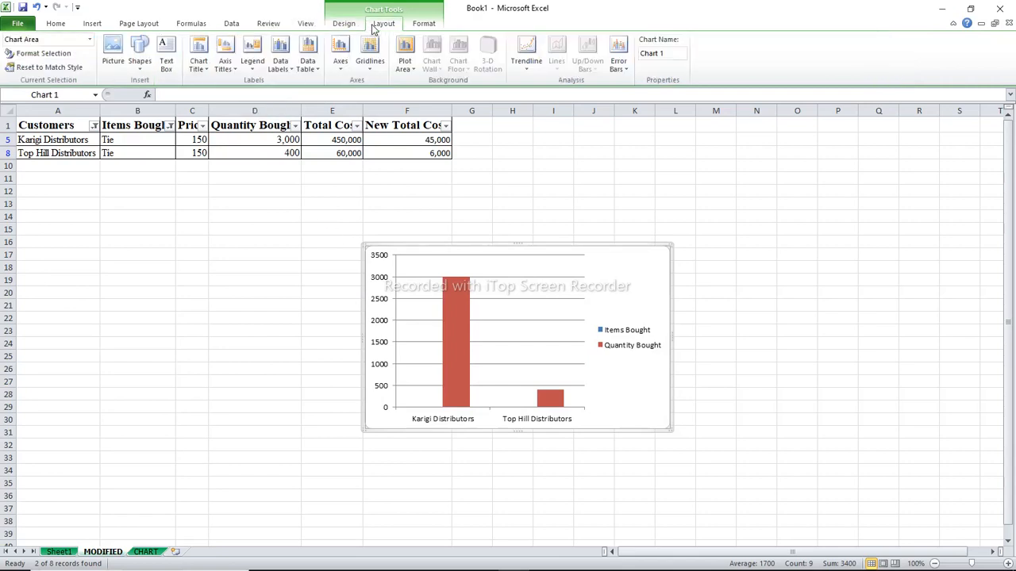
left_click(207, 75)
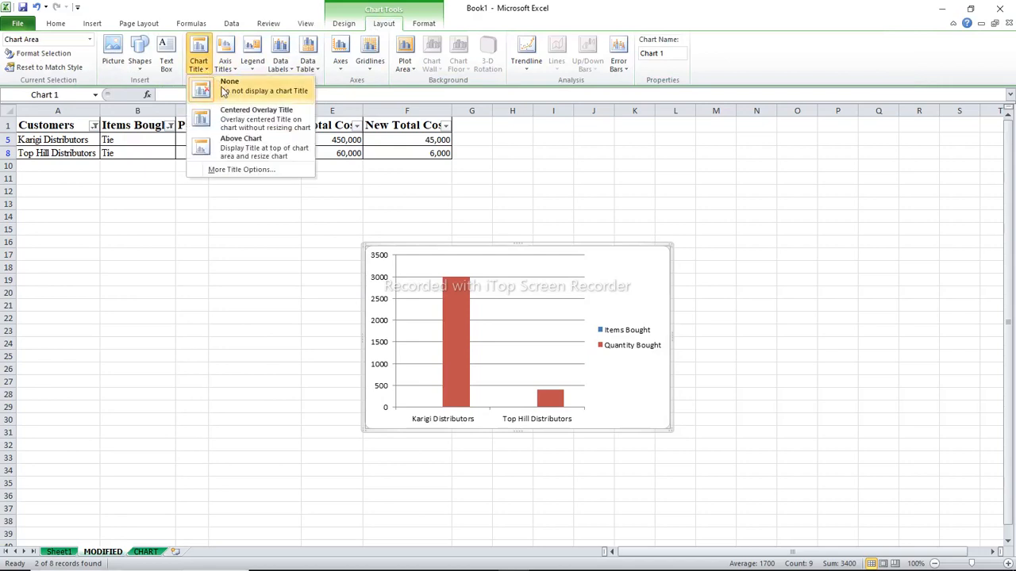
left_click(235, 140)
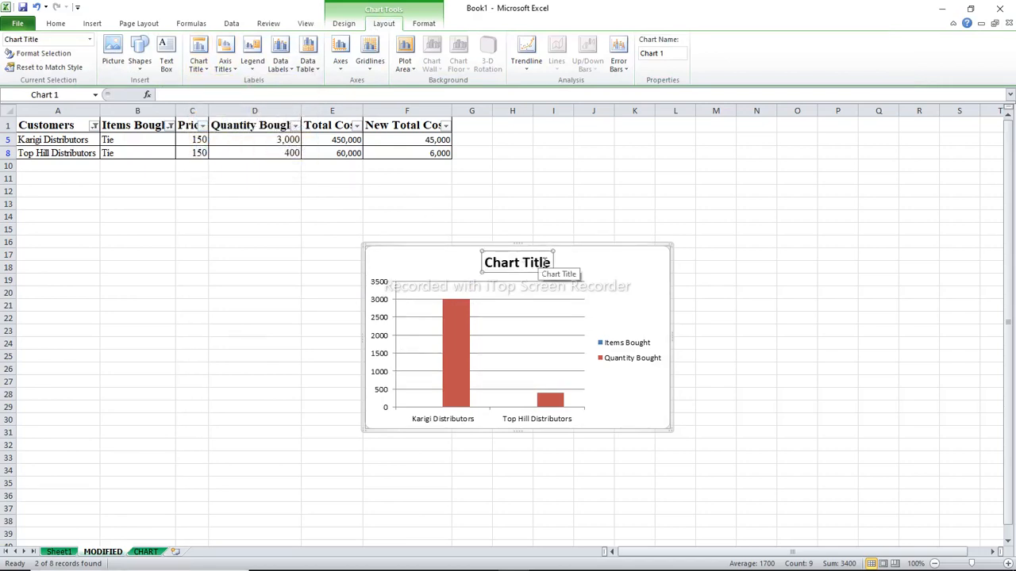
Replace the chart title text with "COMPARISON OF TIE QUANTITY BOUGHT BETWEEN KARIGI AND TOP HILL DISTRIBUTORS"
left_click_drag(551, 262, 494, 265)
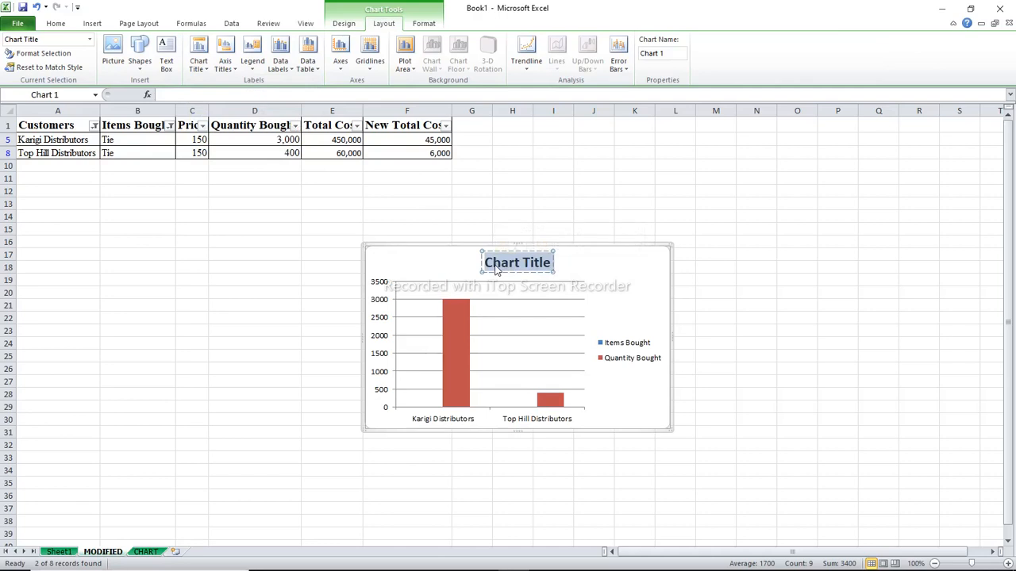
type("C")
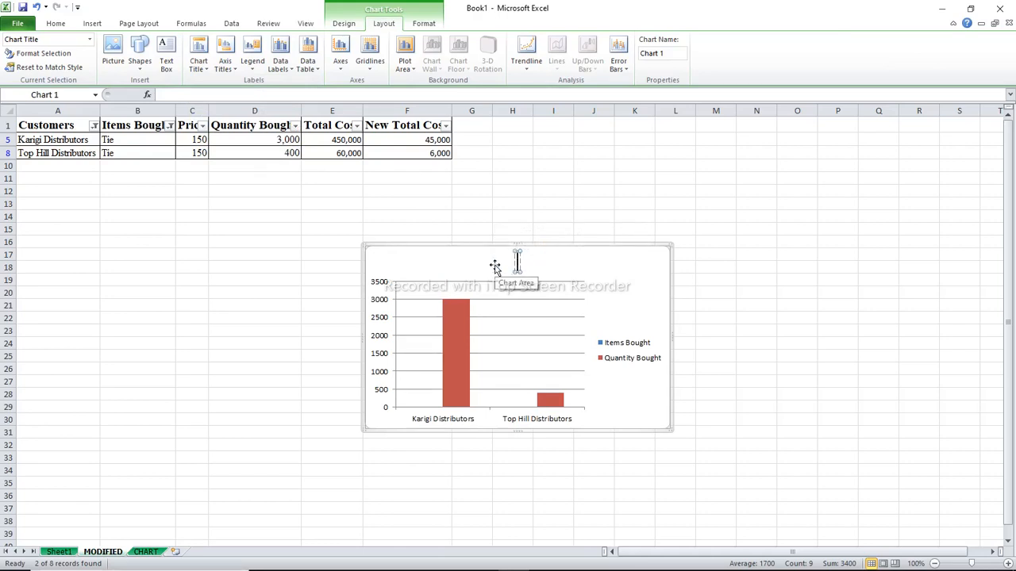
type("OM")
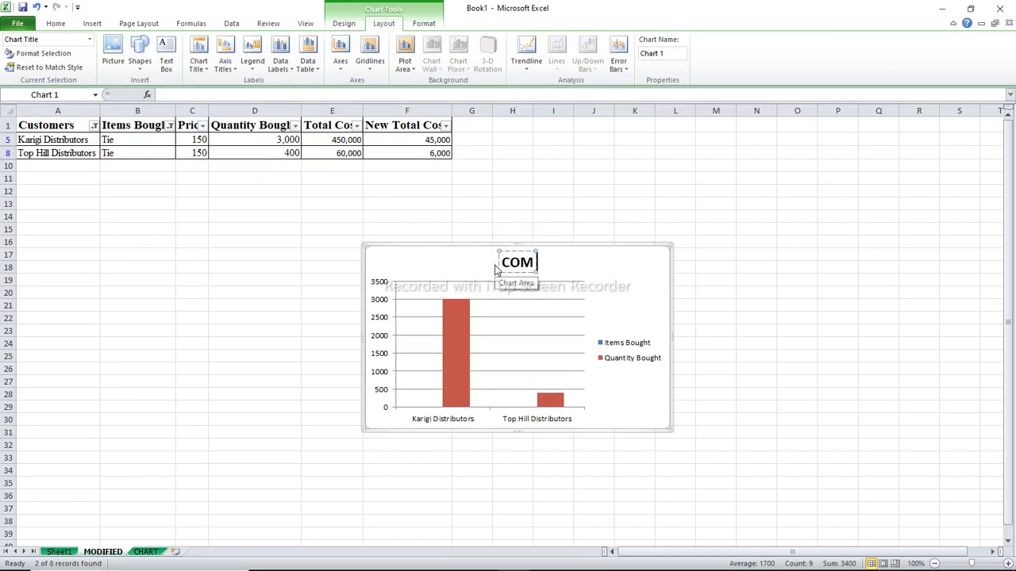
type("PARISON")
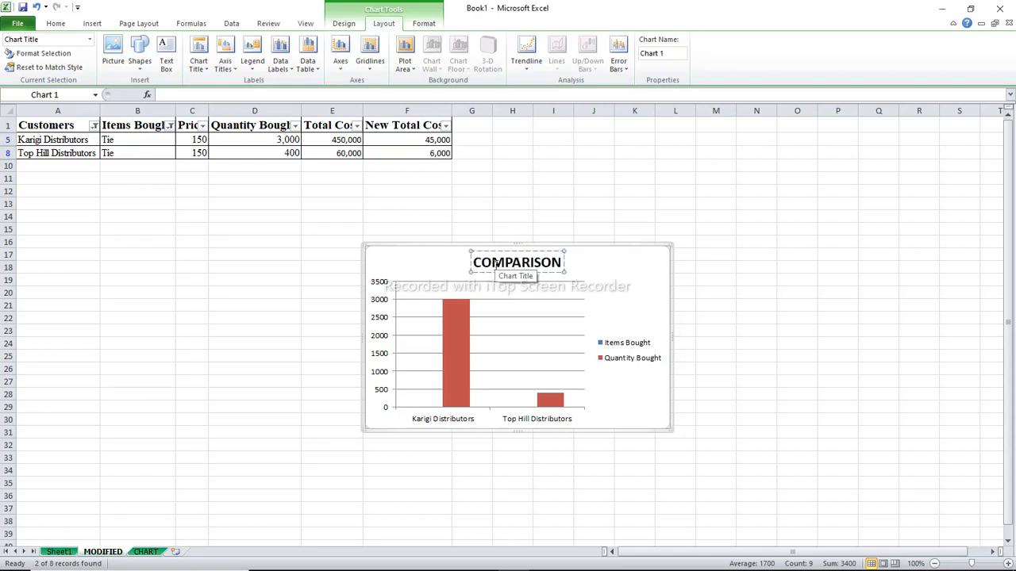
type(" OF ")
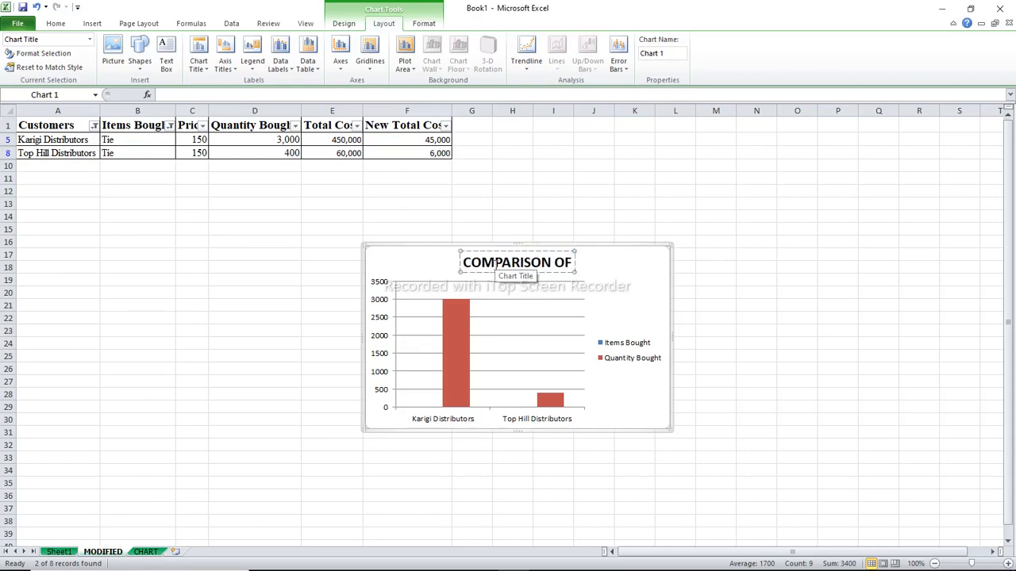
type("TIE")
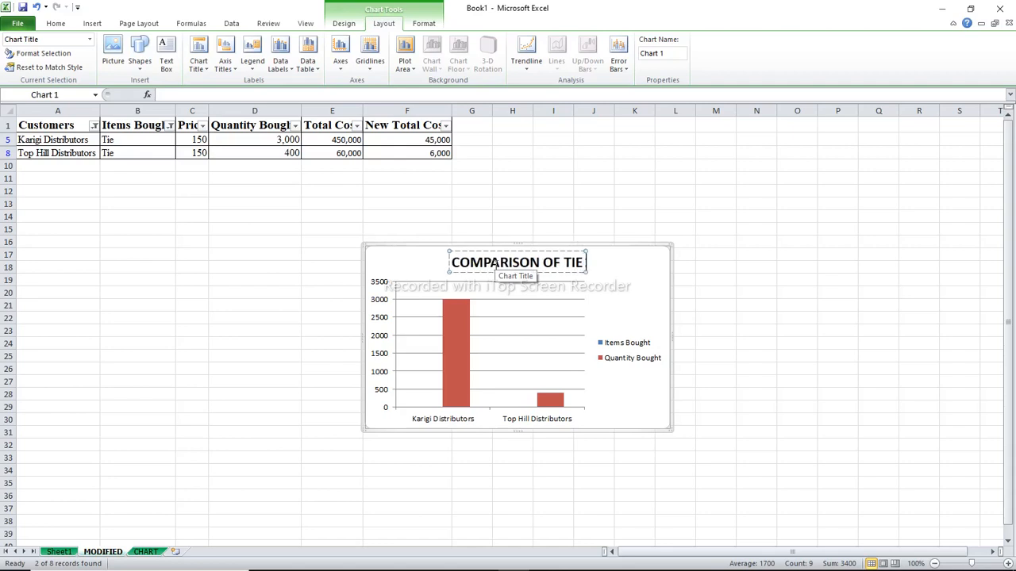
type(" QU")
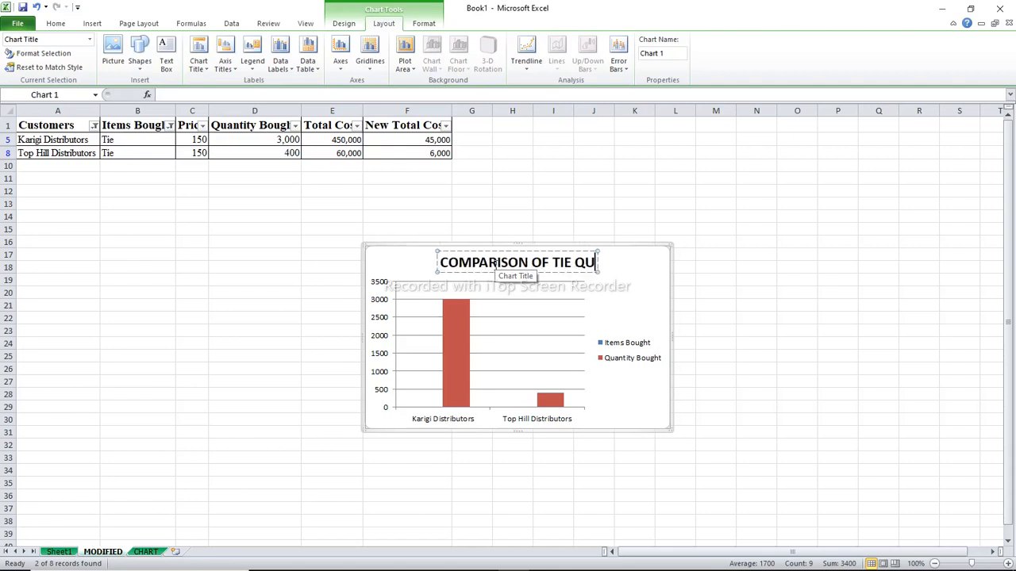
type("ANTITY")
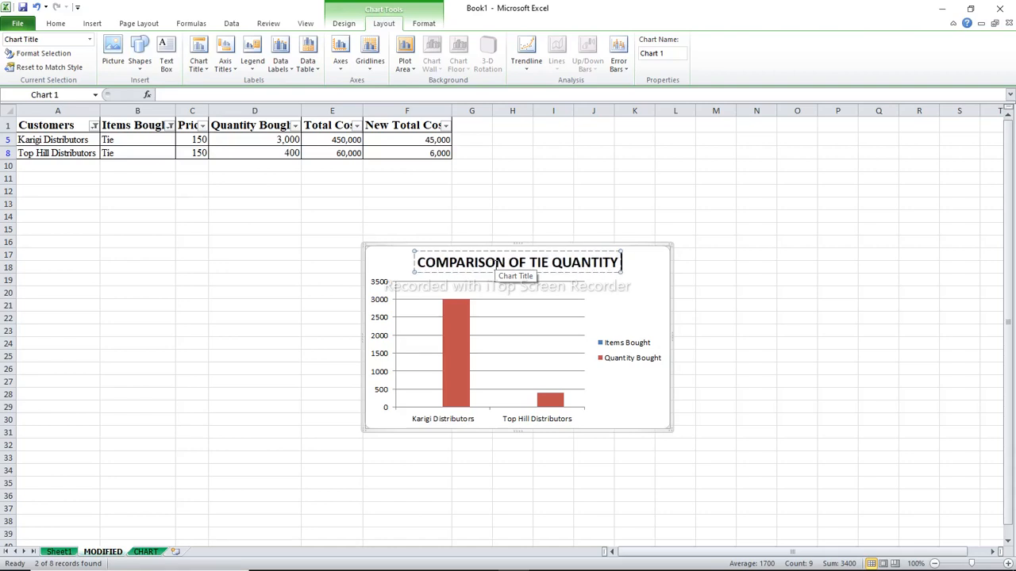
type("BO")
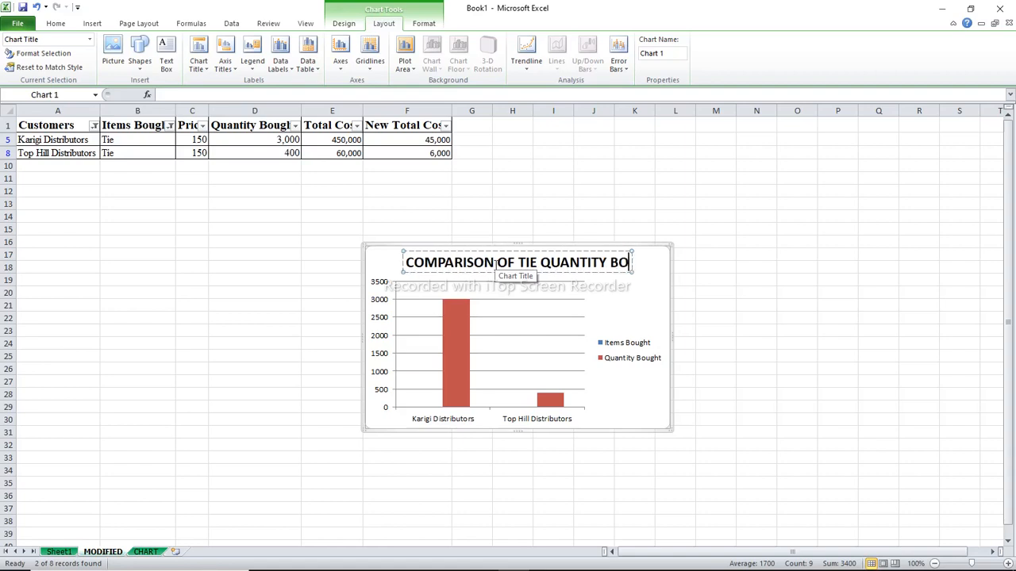
type("UGHT")
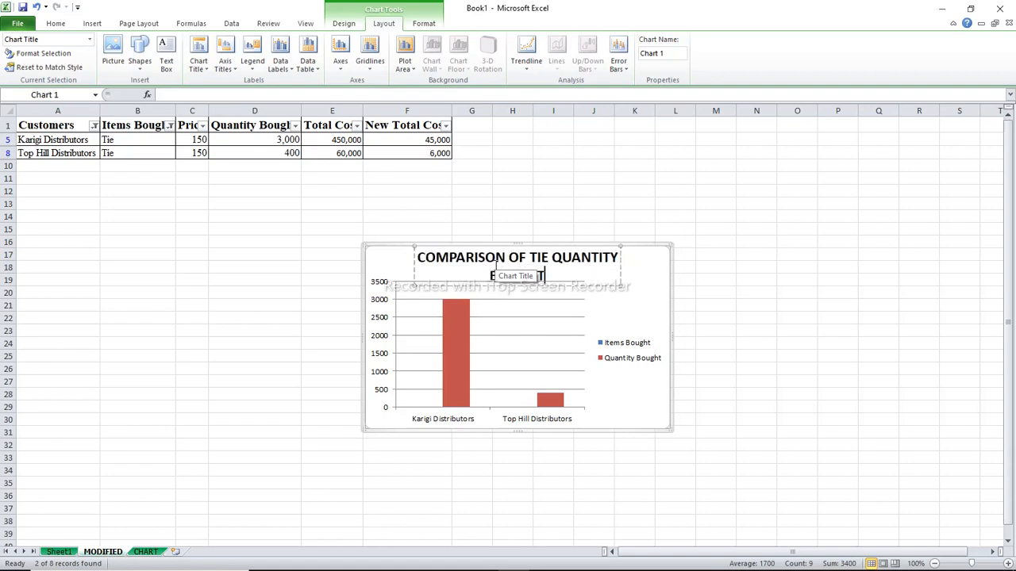
type(" B")
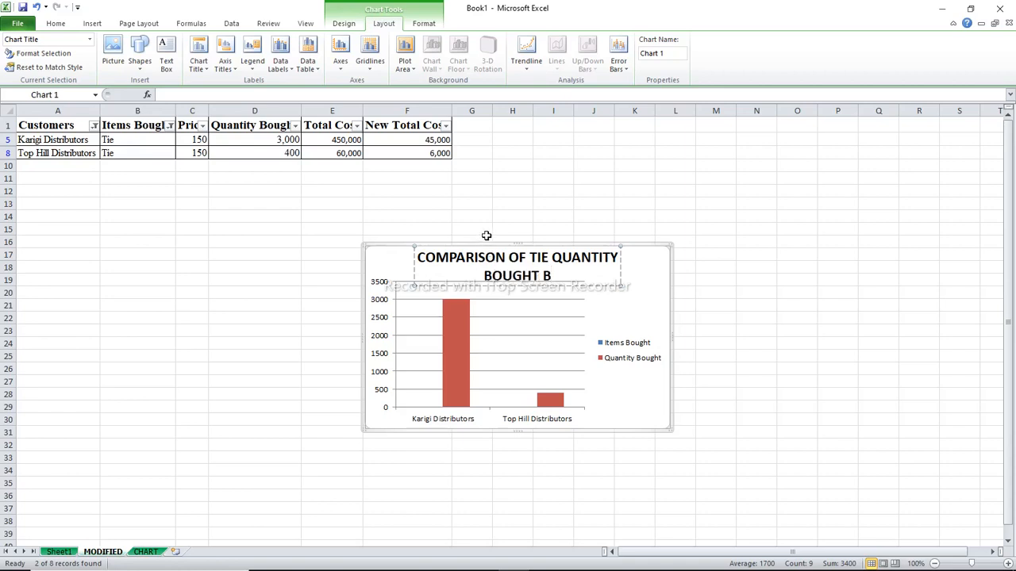
type("ETWE")
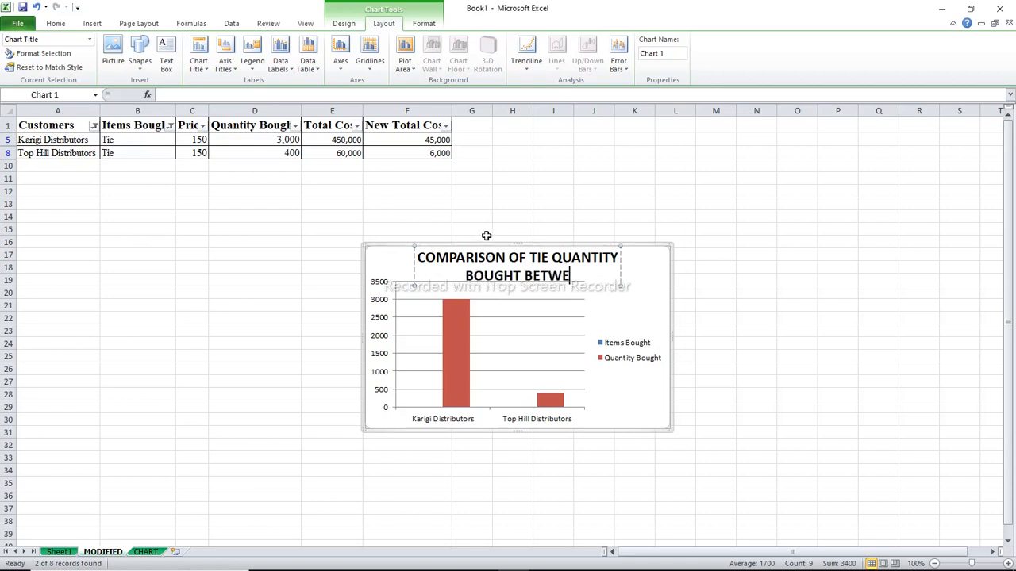
type("EN K")
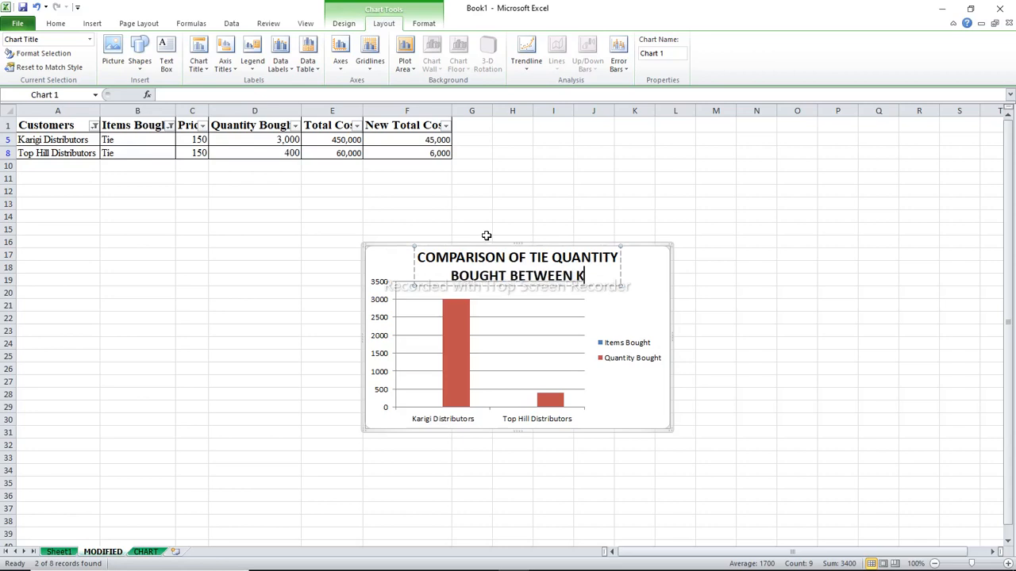
type("ARIGI")
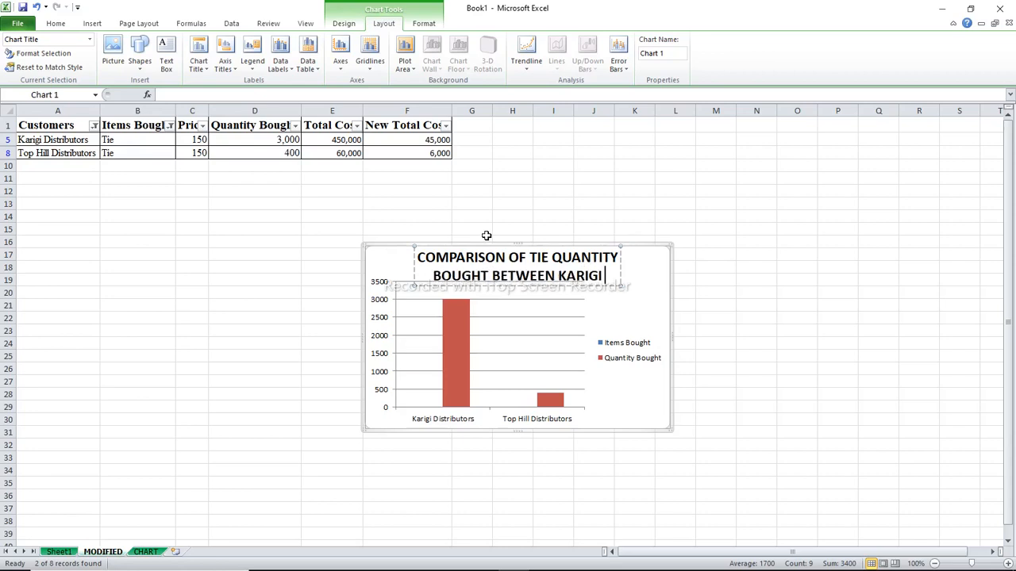
type(" AND")
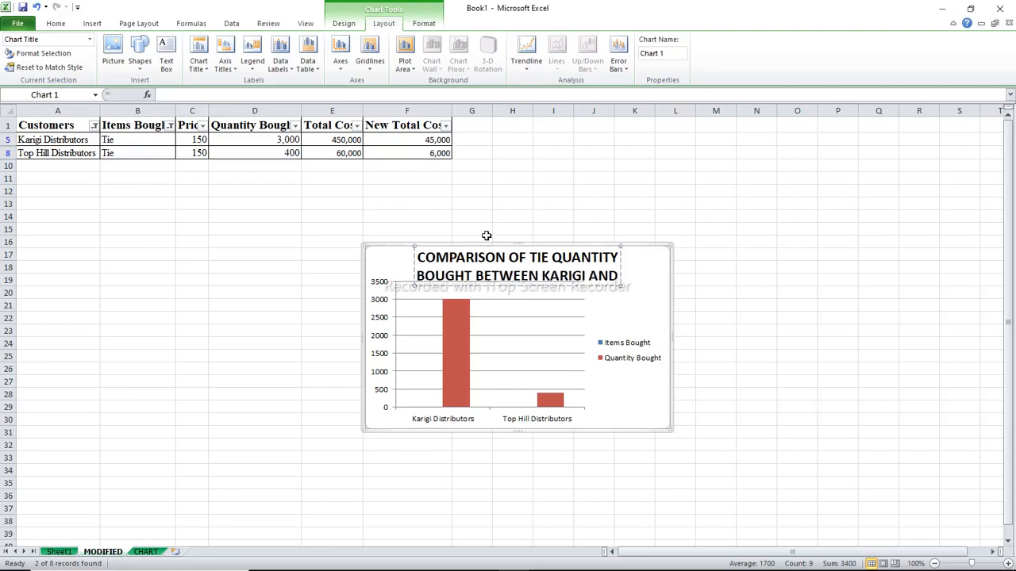
type(" TOP")
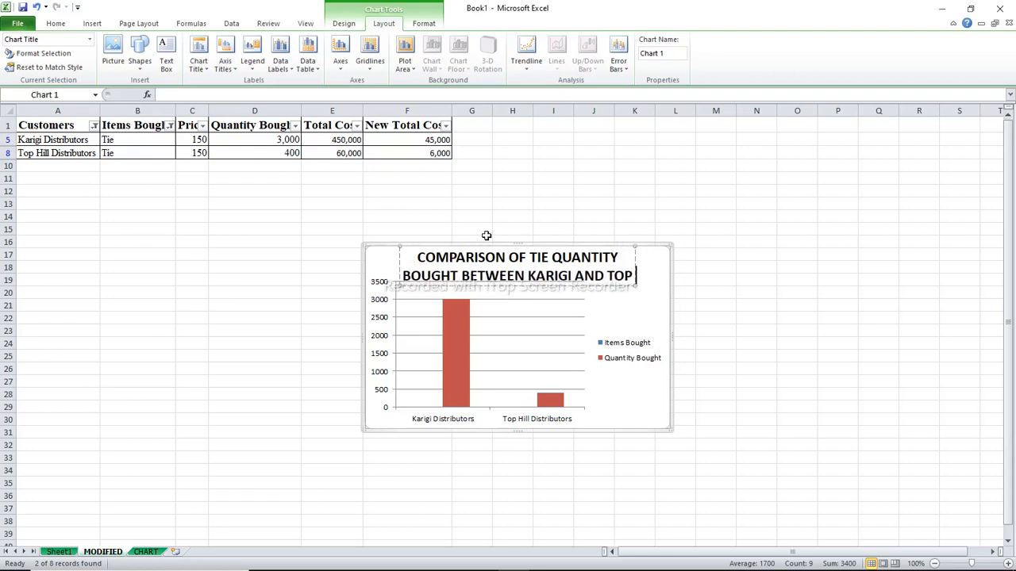
type(" HIL")
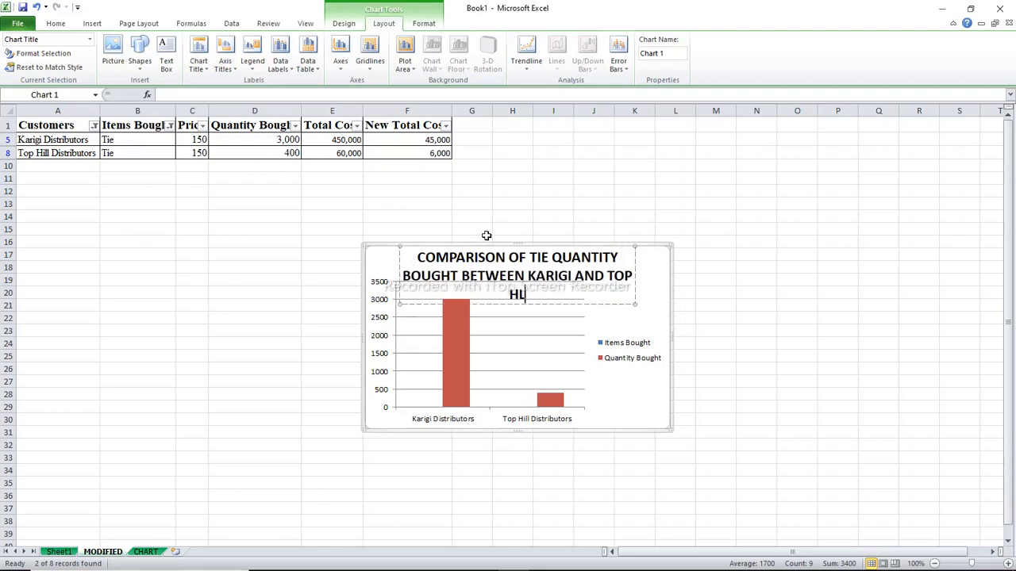
type("L DISTRI")
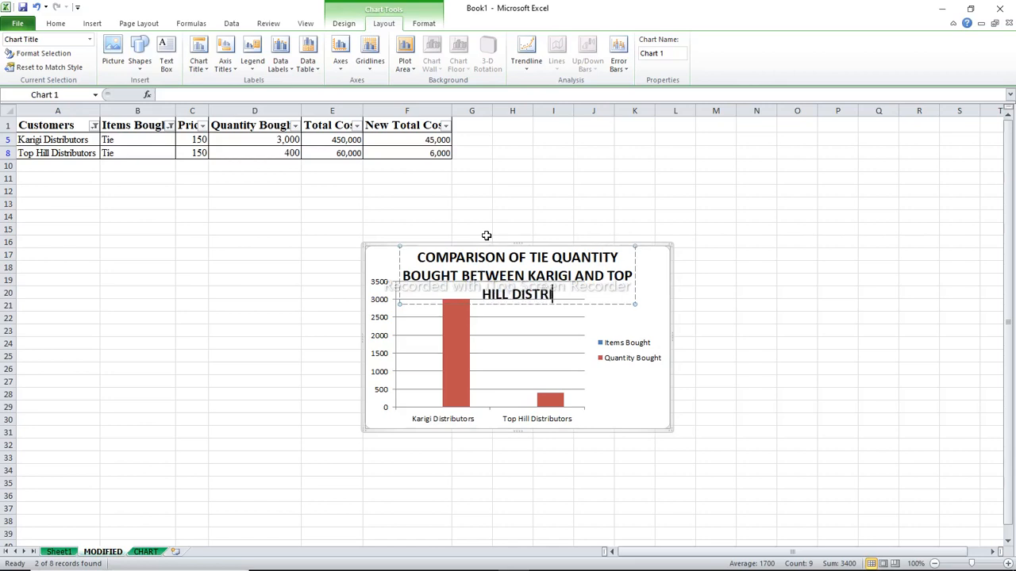
type("BUTORS")
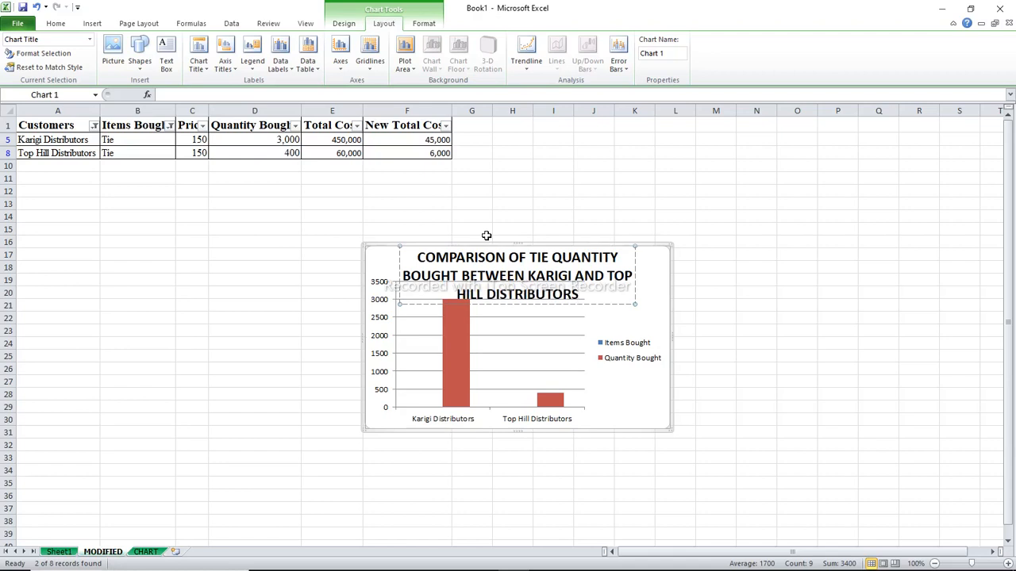
key("Return")
key("BackSpace")
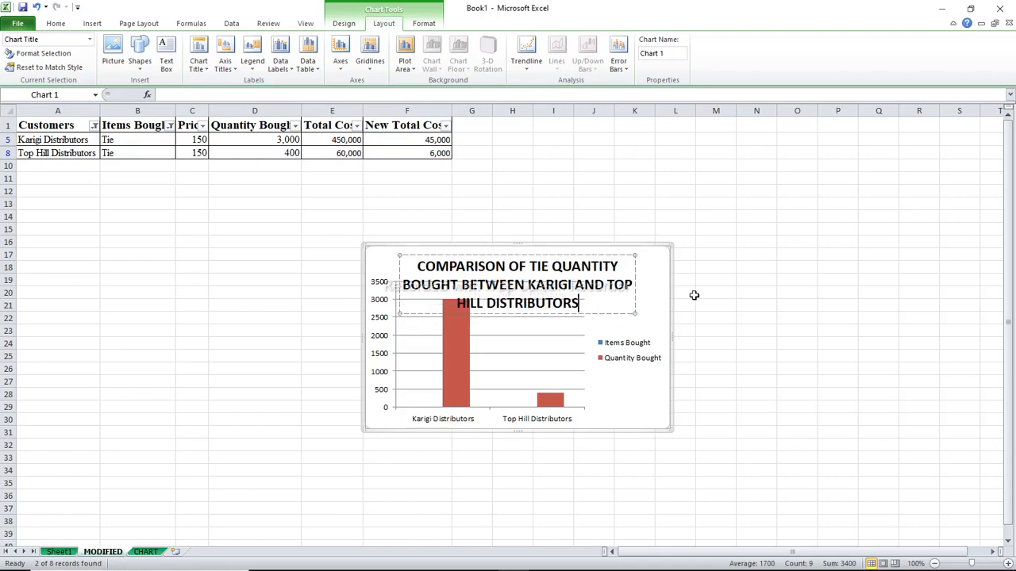
left_click(698, 293)
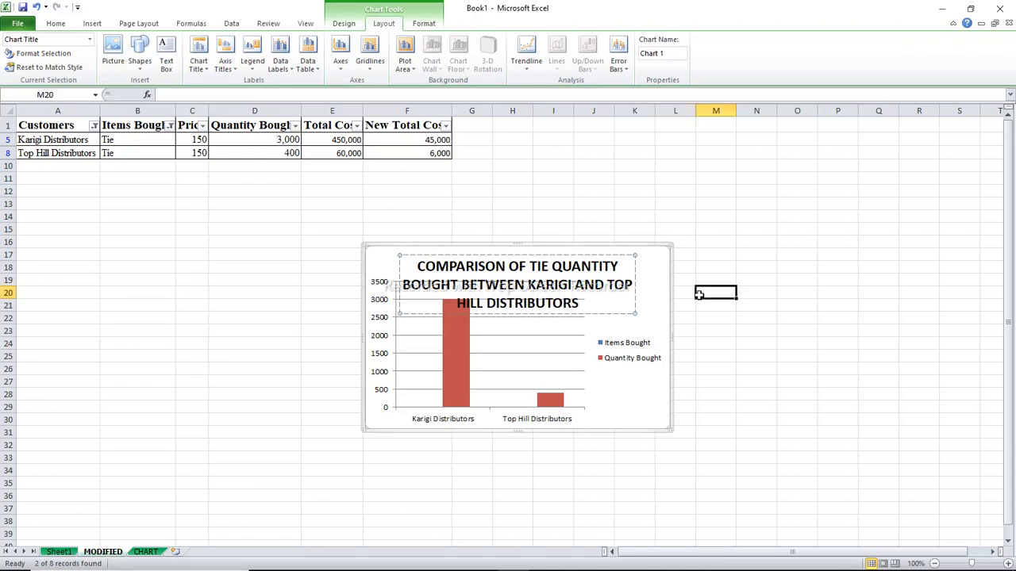
Try the chart legend with Show Legend at Top, Show Legend at Left and Overlay Legend at Left, and return it to Show Legend at Right
left_click(627, 319)
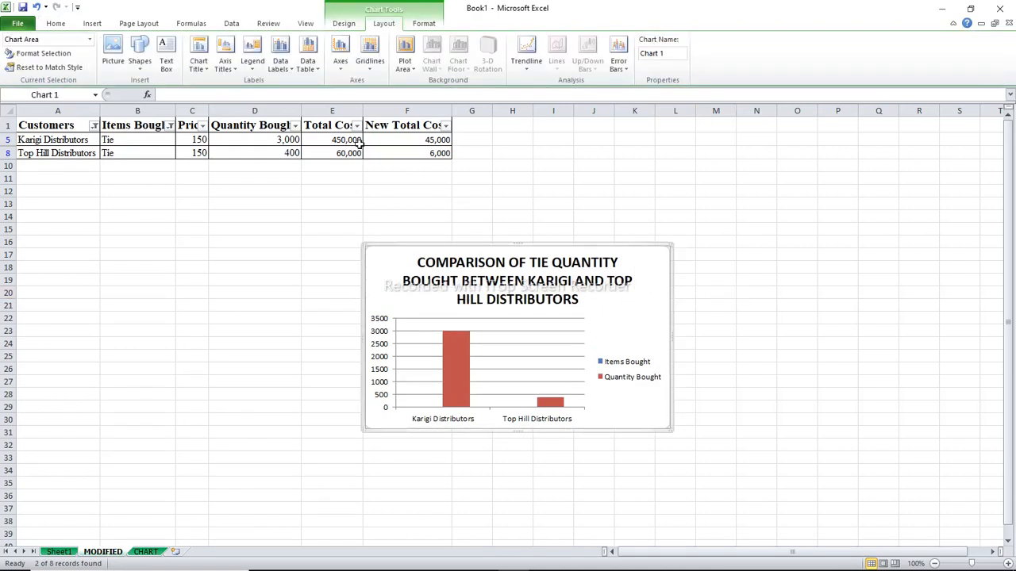
left_click(254, 70)
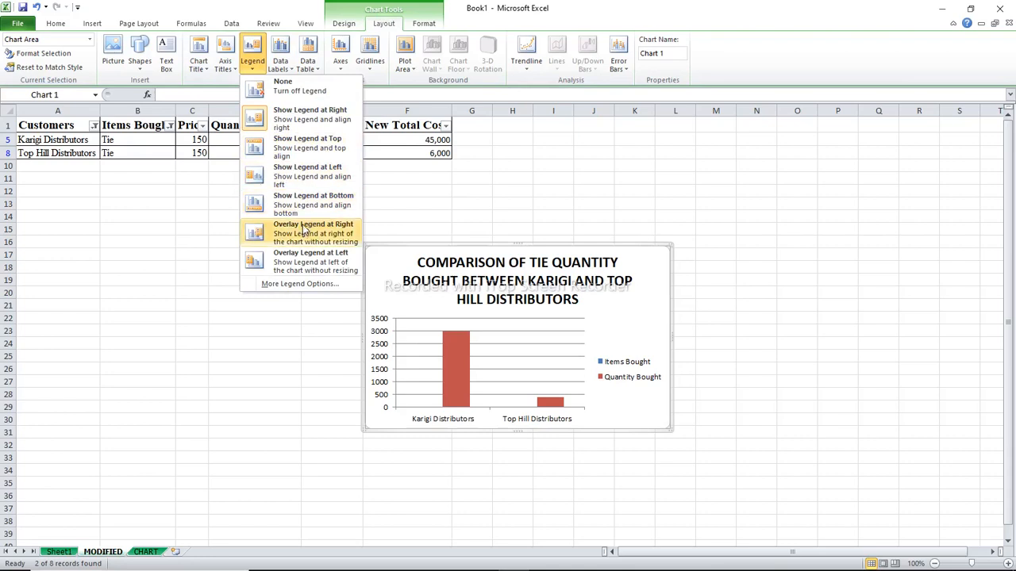
left_click(308, 154)
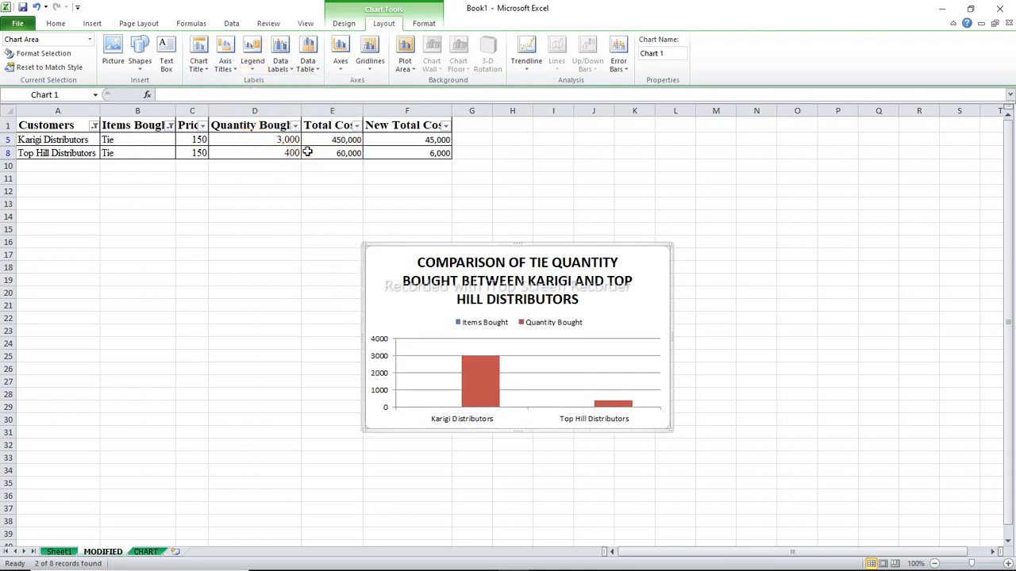
left_click(254, 65)
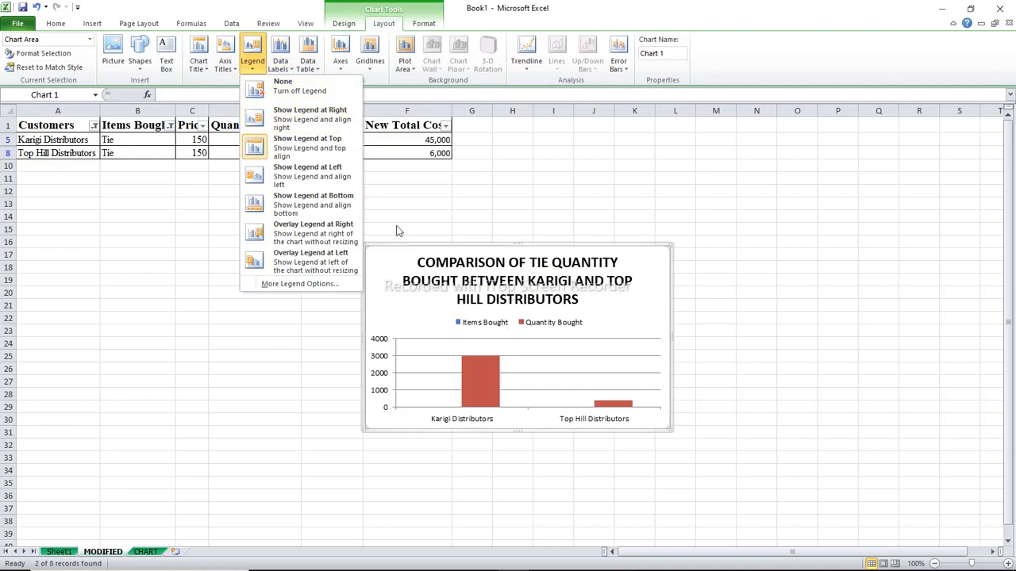
left_click(319, 170)
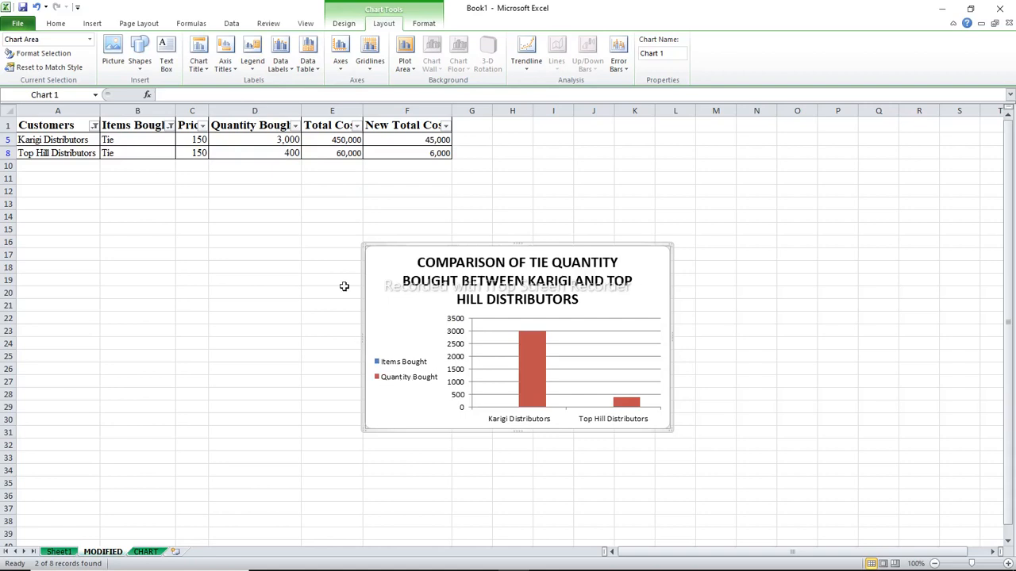
left_click(255, 70)
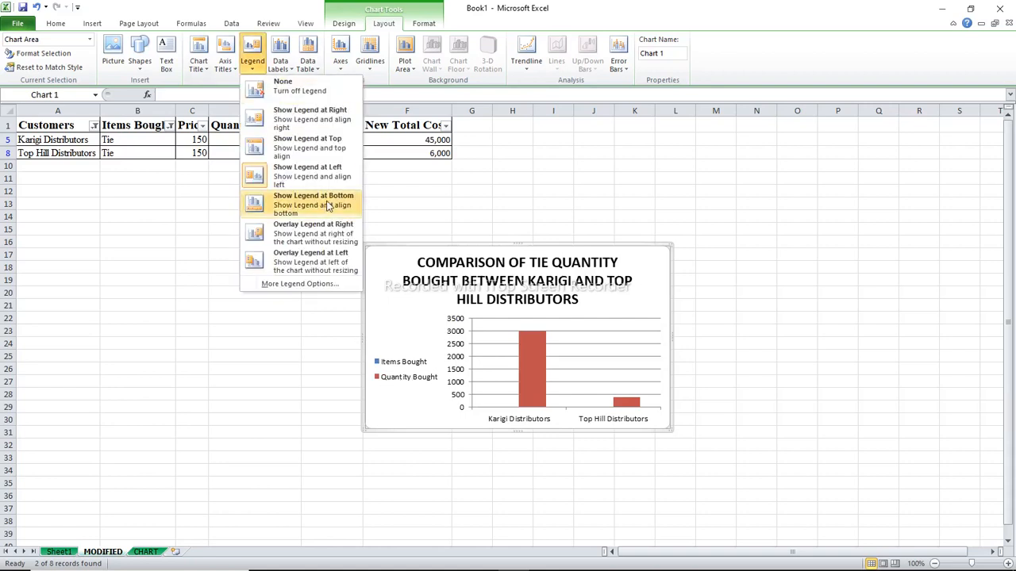
left_click(294, 259)
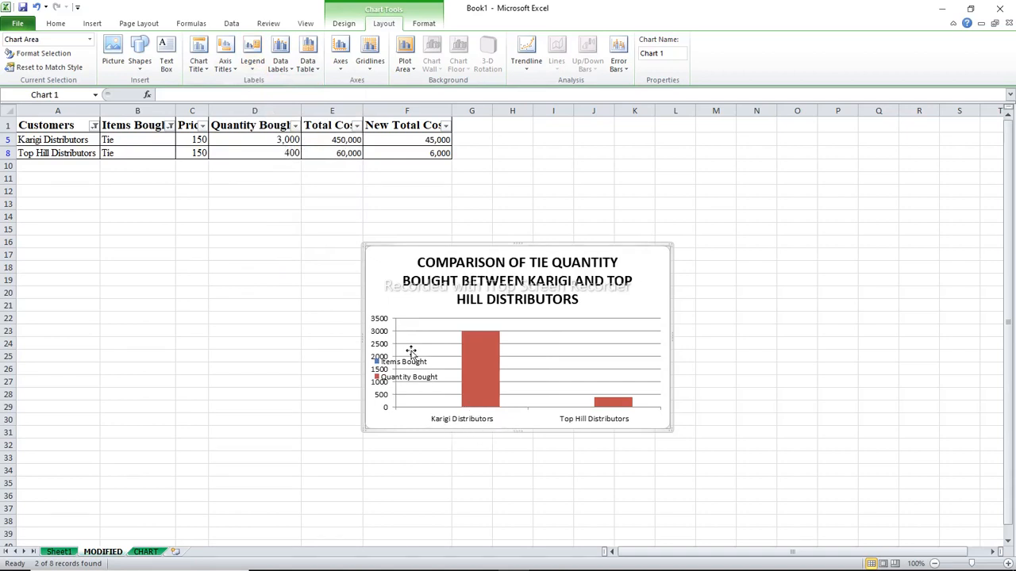
left_click(253, 70)
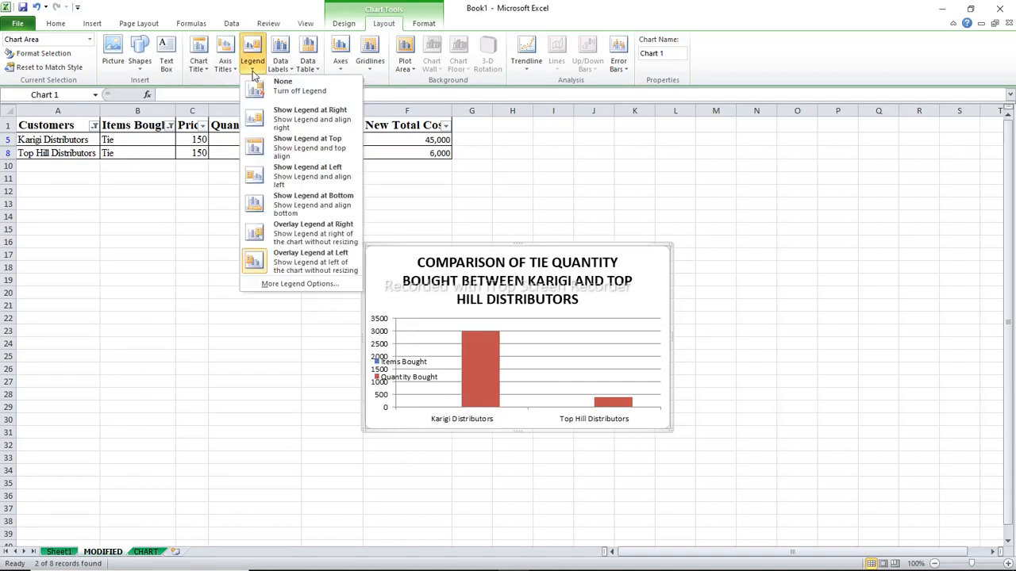
left_click(324, 181)
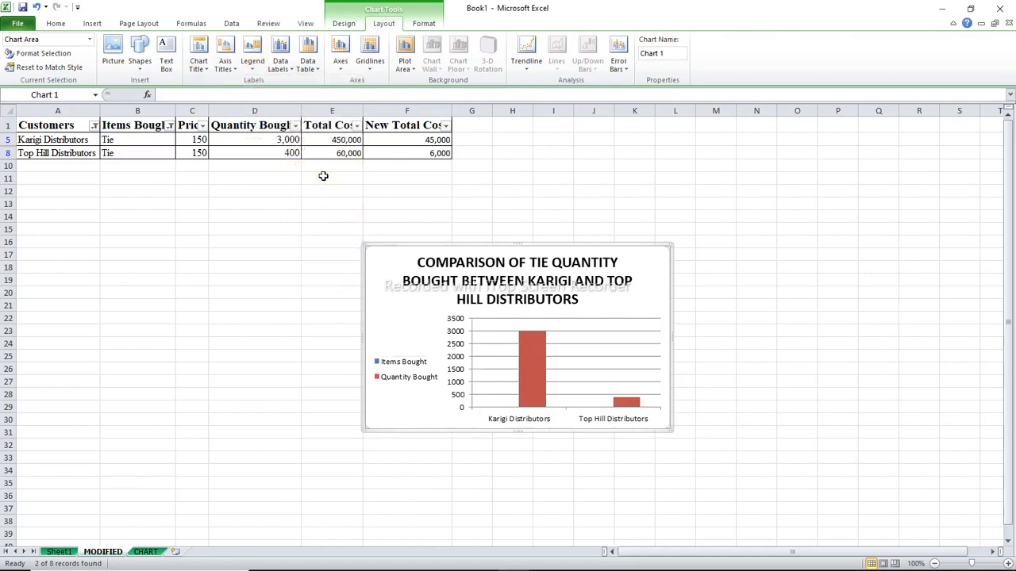
left_click(254, 68)
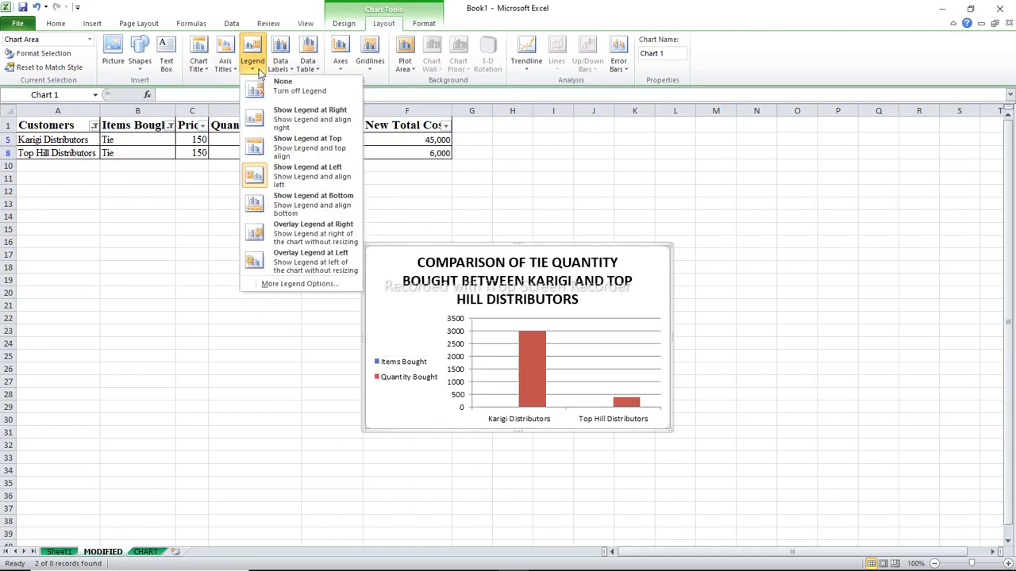
left_click(314, 123)
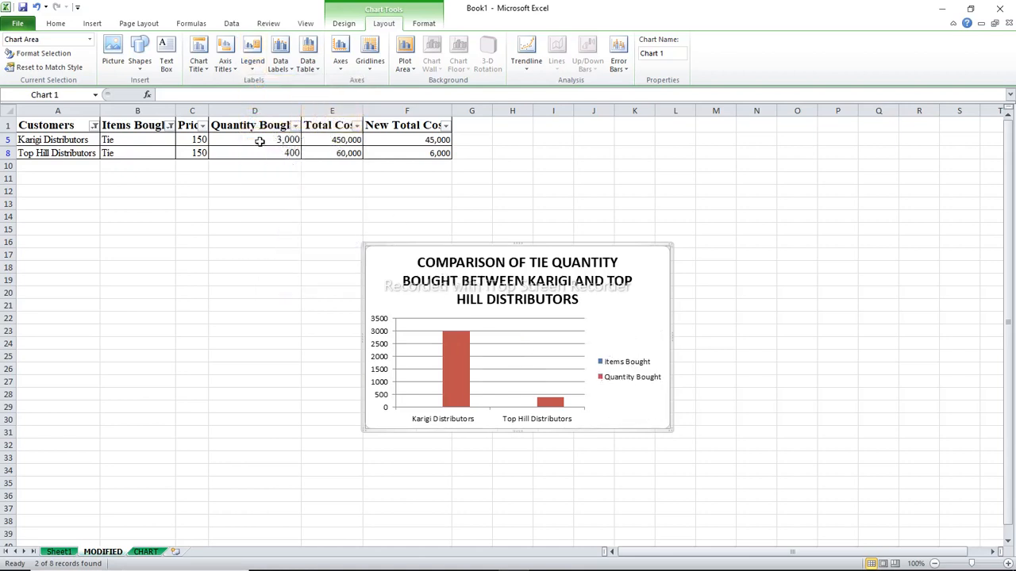
Add data labels to the chart, trying Outside End, Inside Base, Inside End and Center, and return them to Outside End
left_click(290, 69)
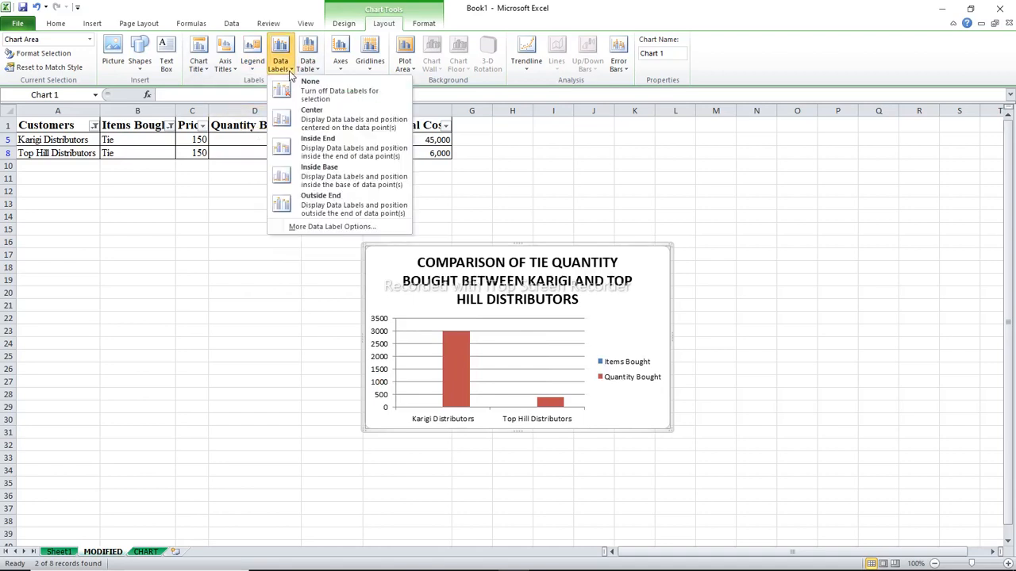
left_click(336, 208)
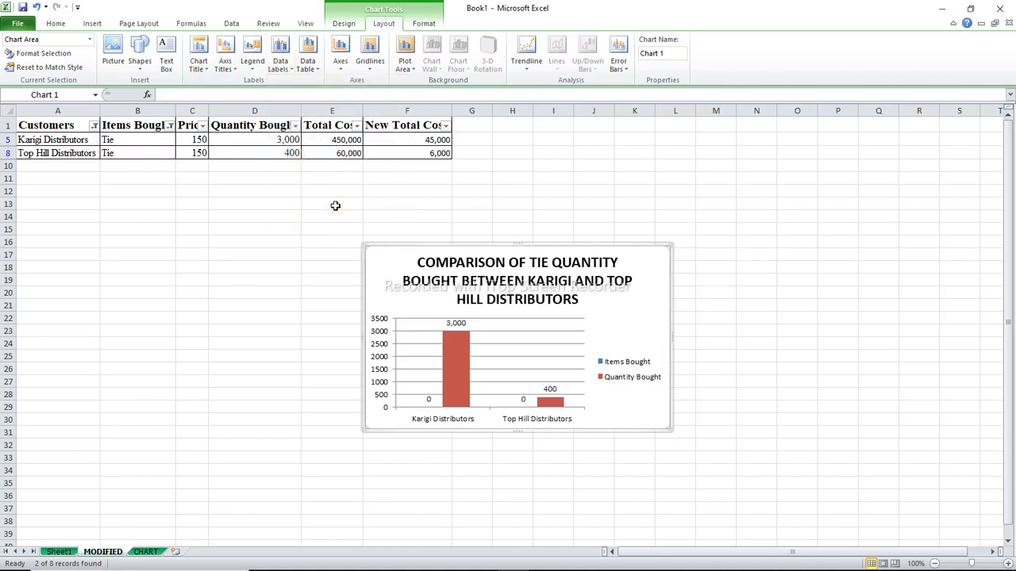
left_click(293, 69)
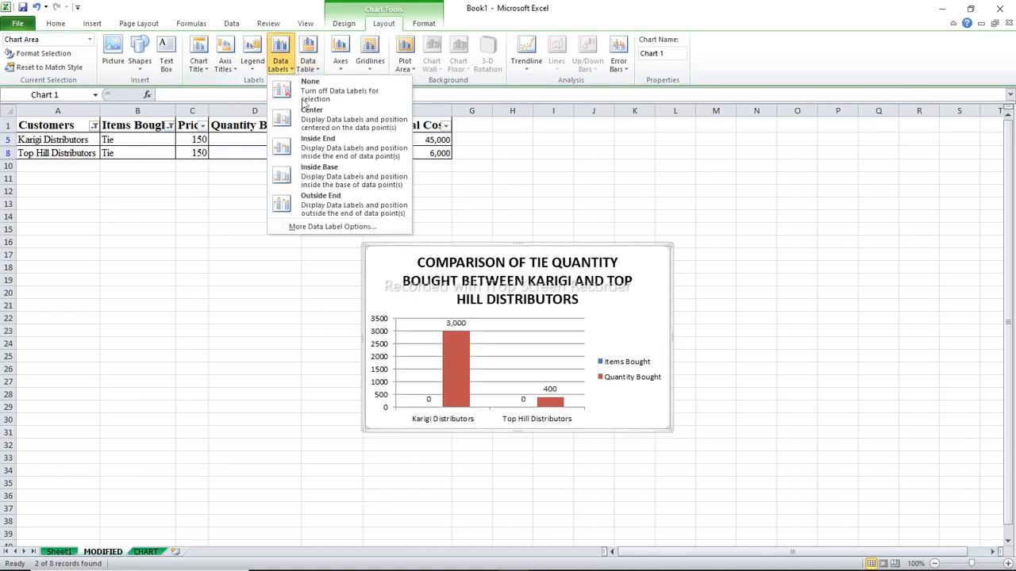
left_click(322, 171)
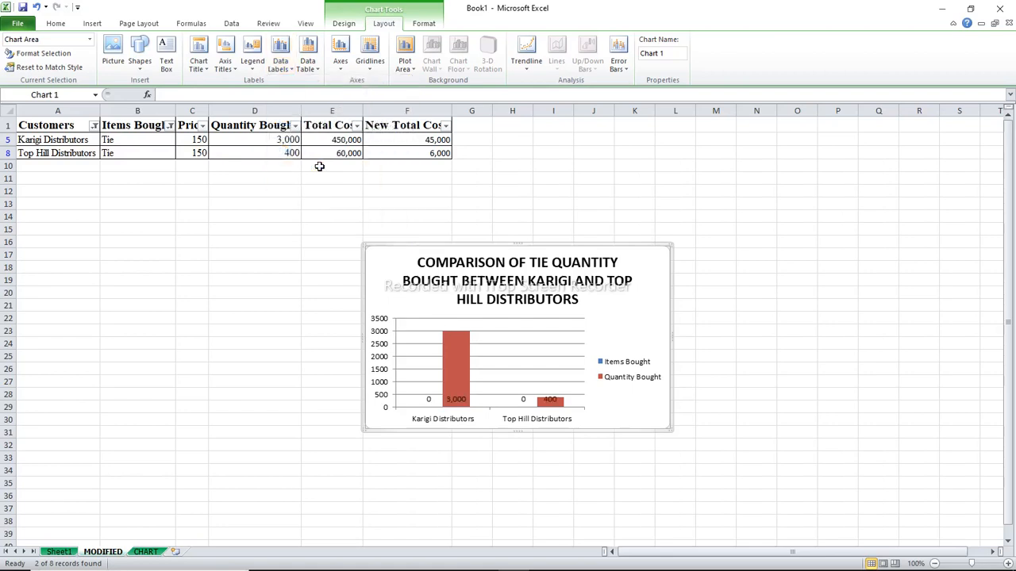
left_click(284, 67)
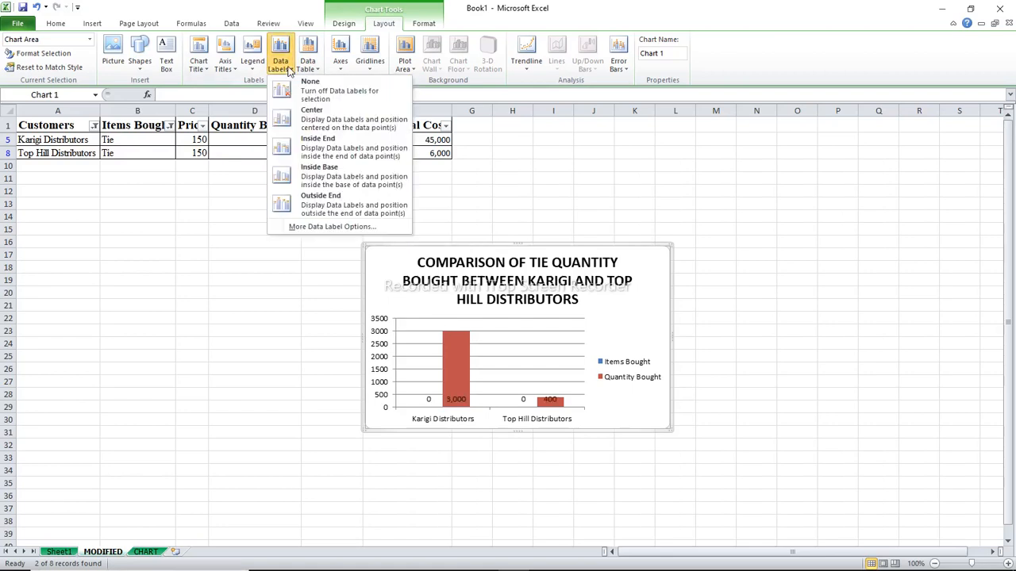
left_click(315, 144)
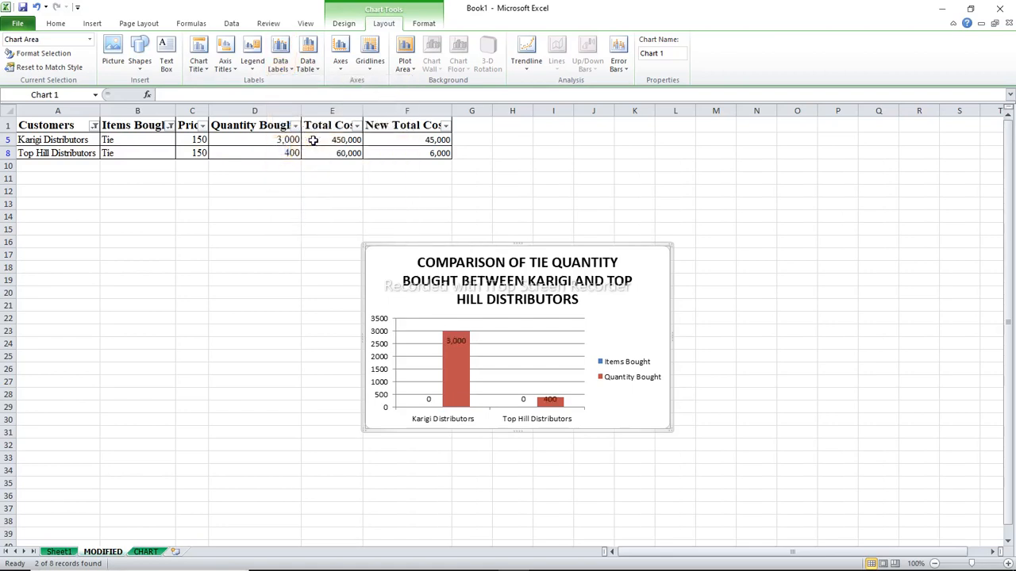
left_click(292, 68)
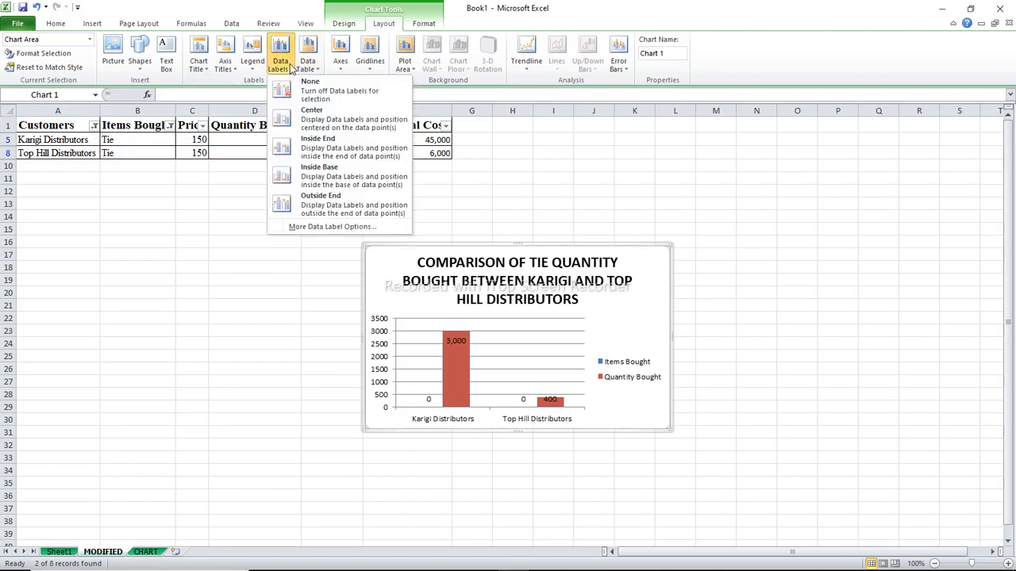
left_click(310, 112)
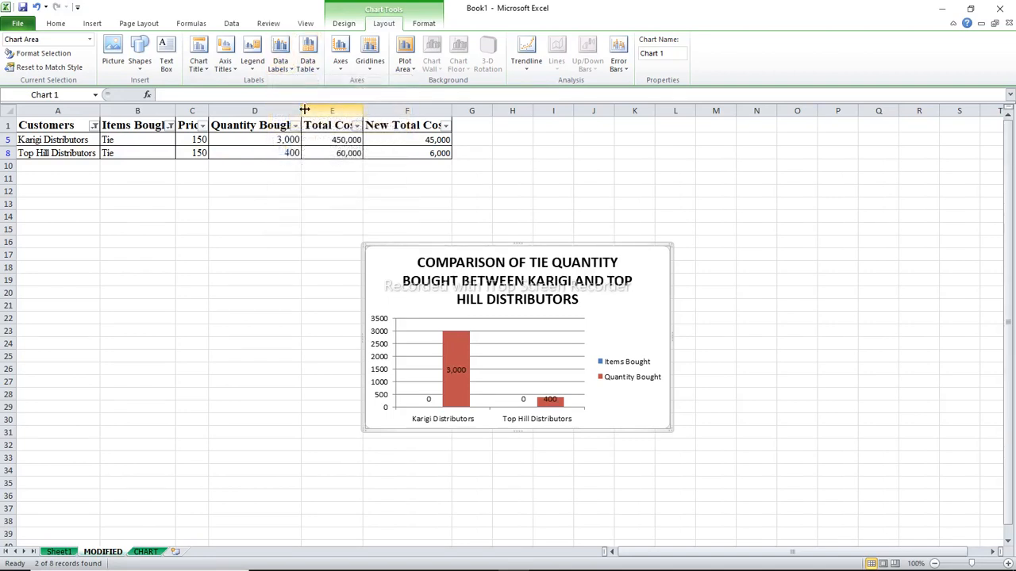
left_click(280, 57)
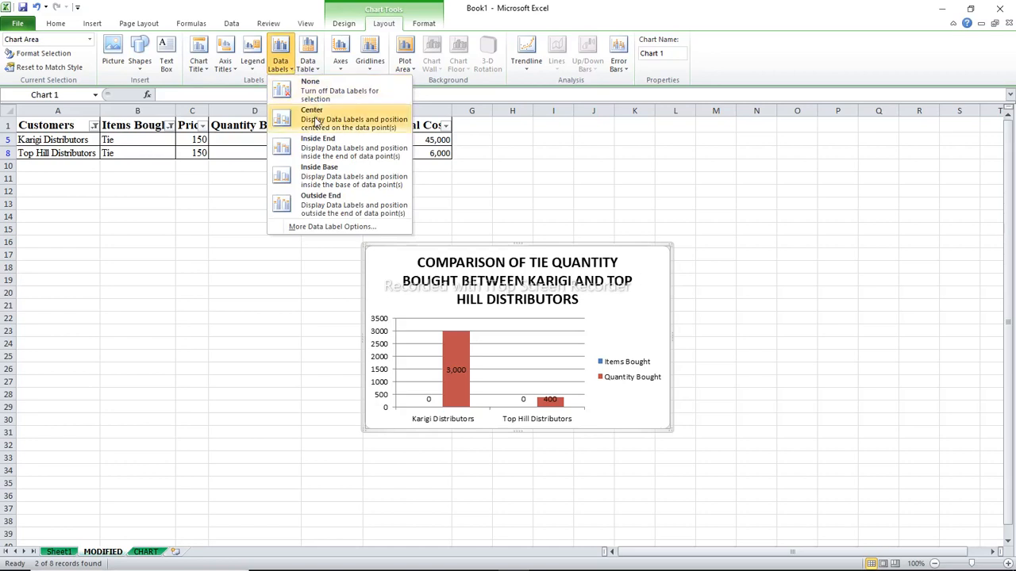
left_click(326, 205)
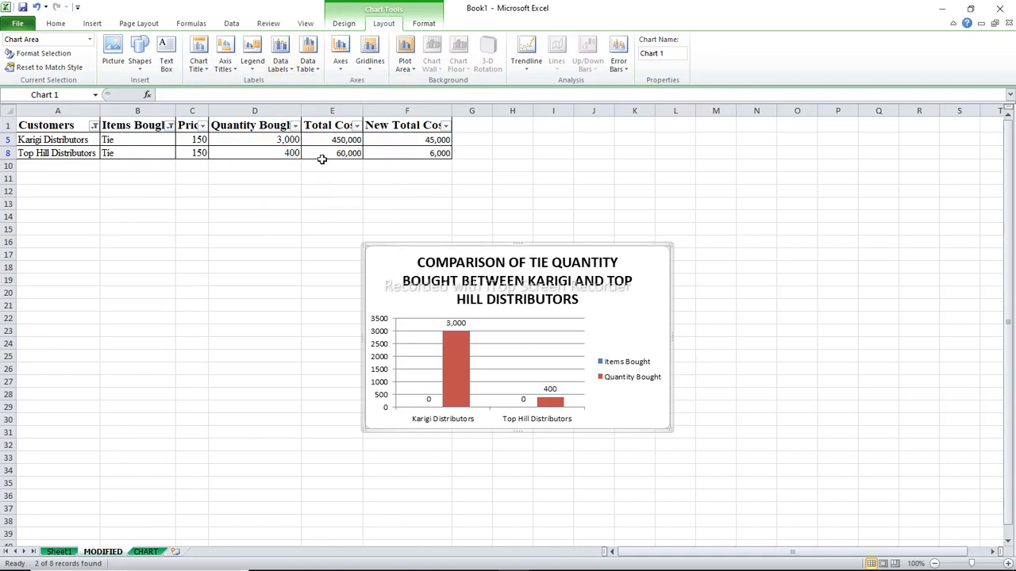
Add a data table below the chart with Show Data Table, and switch it to Show Data Table with Legend Keys
left_click(316, 67)
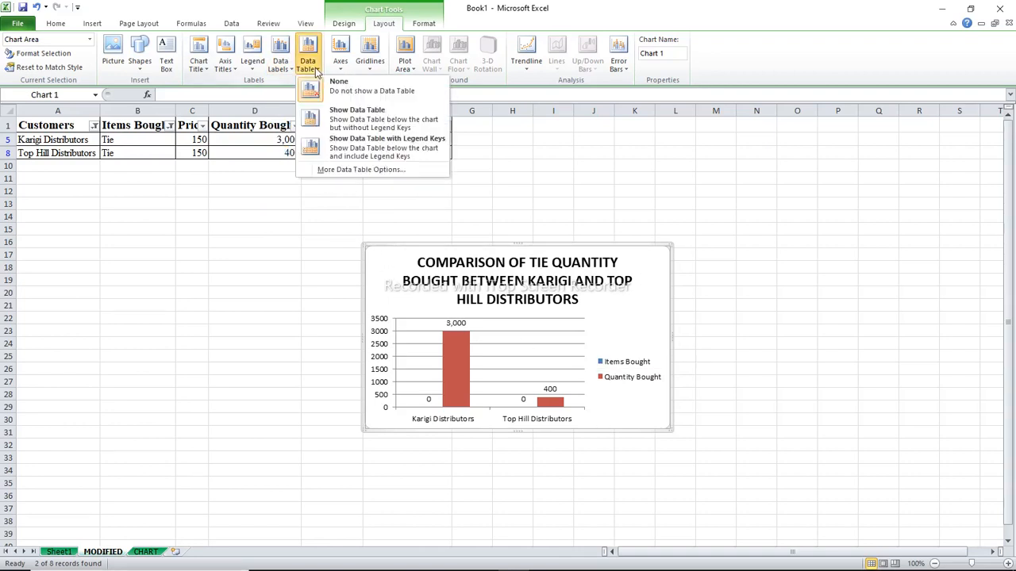
left_click(360, 125)
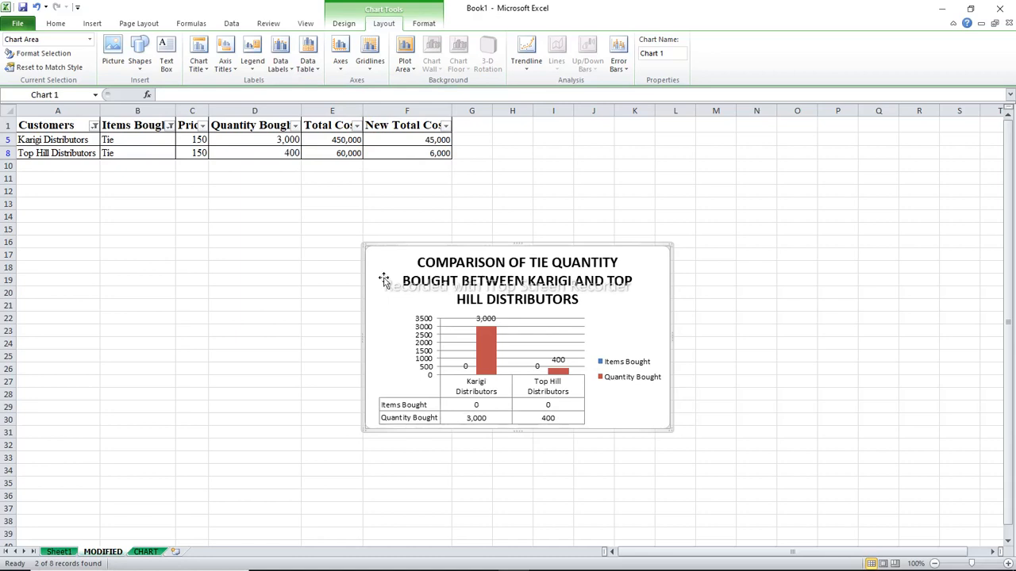
left_click(318, 68)
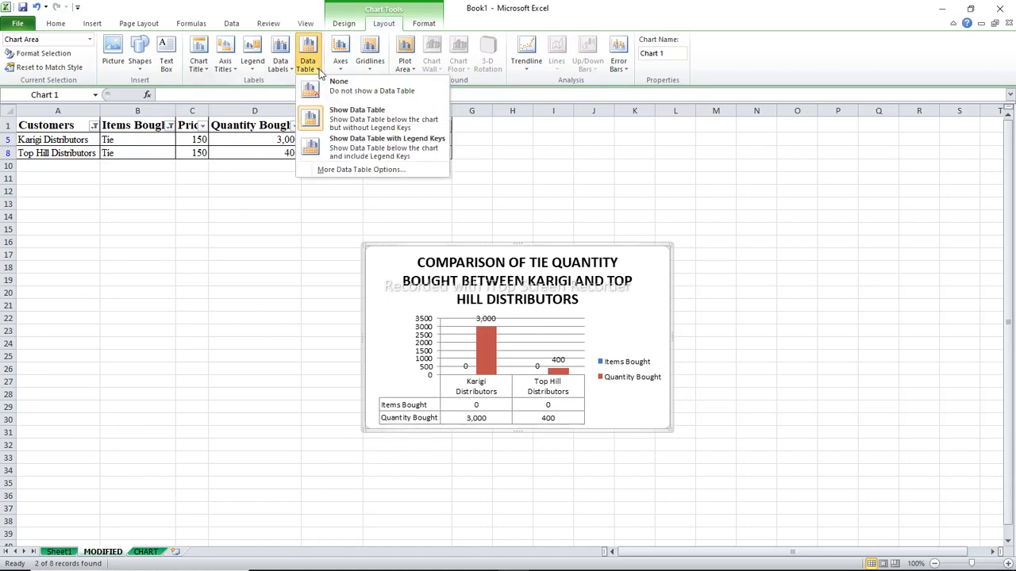
left_click(357, 143)
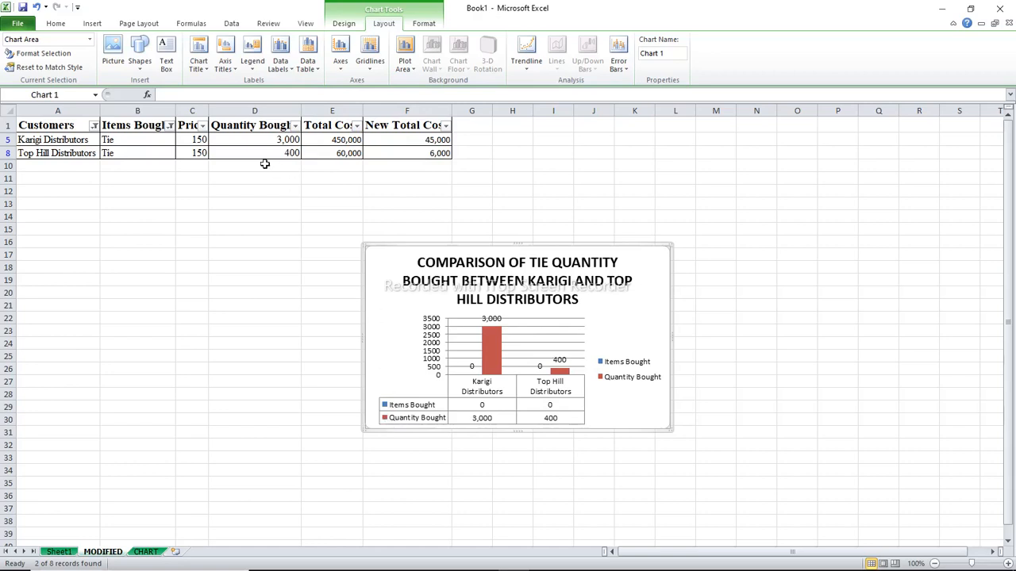
Move the comparison chart from the MODIFIED sheet to cell C3 of the CHART sheet by cutting and pasting it
right_click(376, 255)
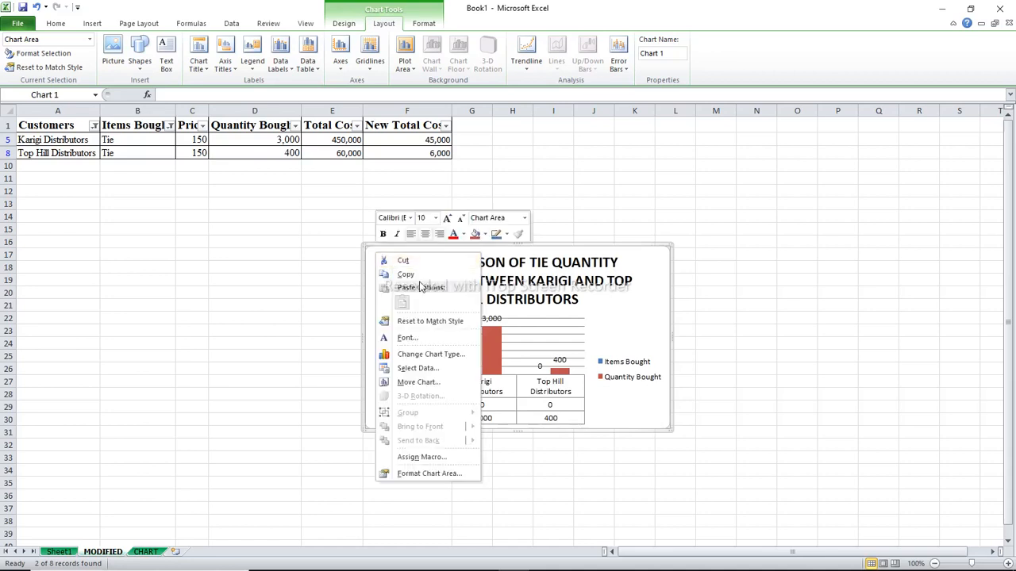
left_click(403, 262)
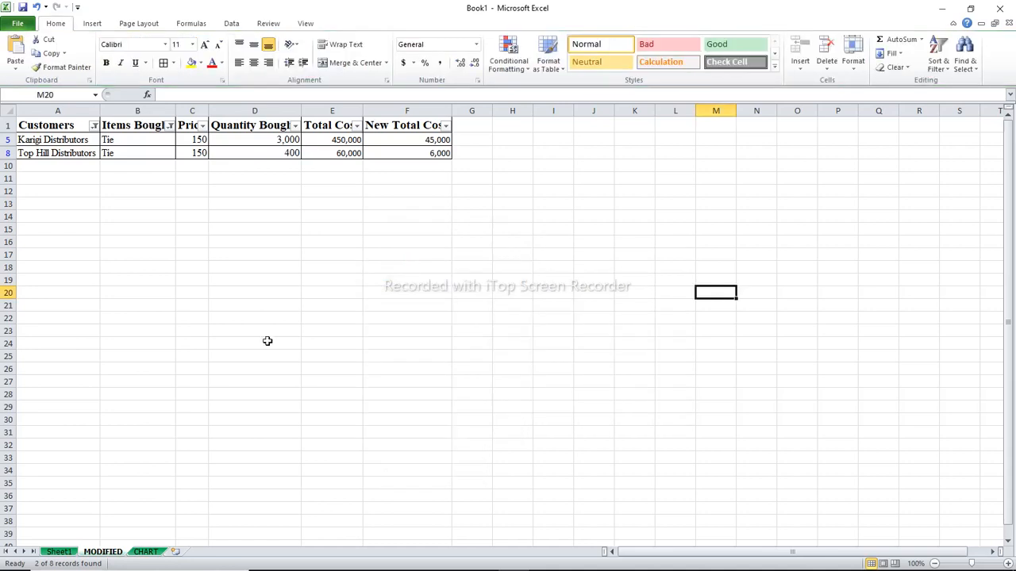
left_click(145, 551)
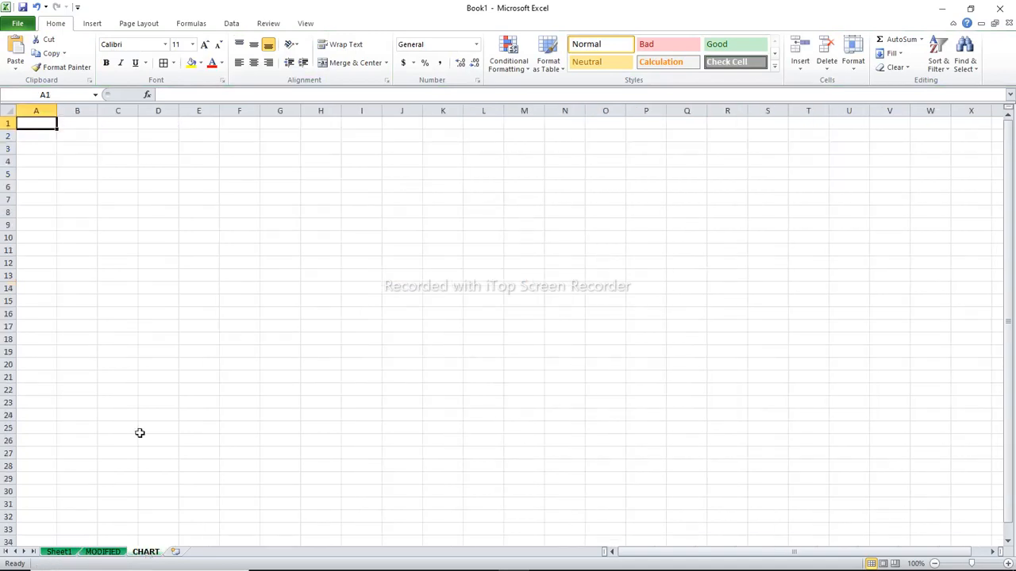
left_click(115, 149)
right_click(116, 151)
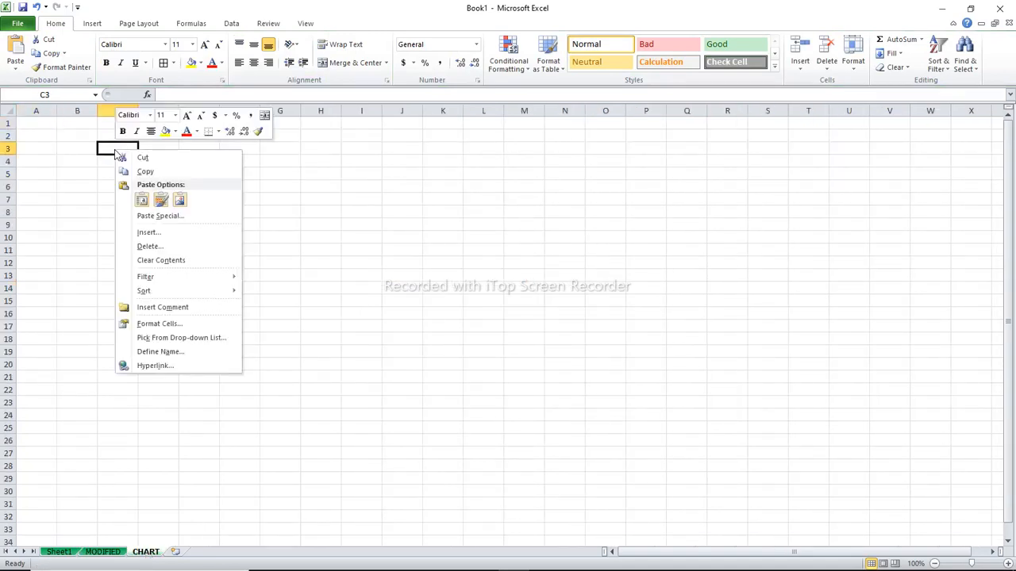
left_click(112, 148)
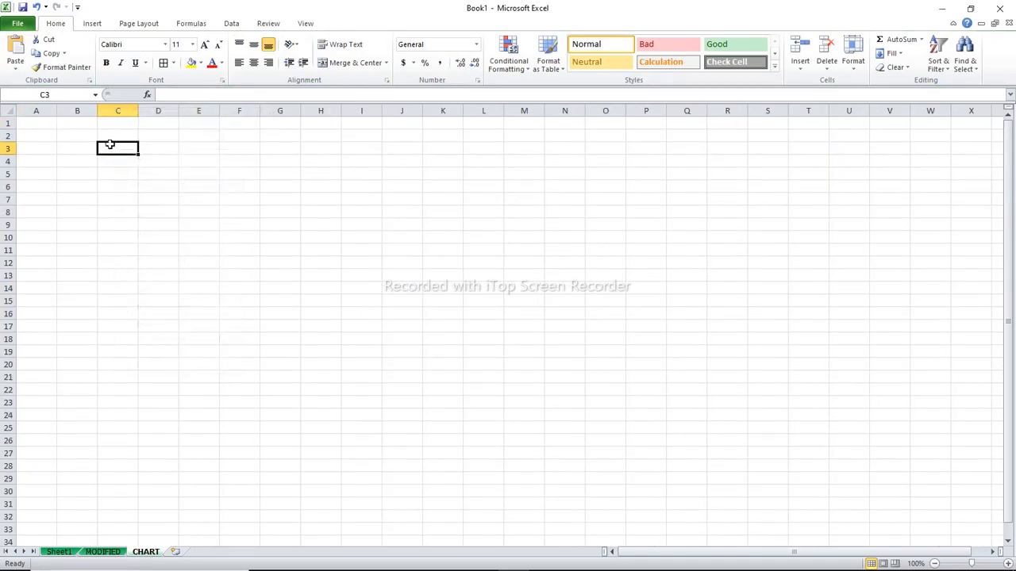
left_click(16, 50)
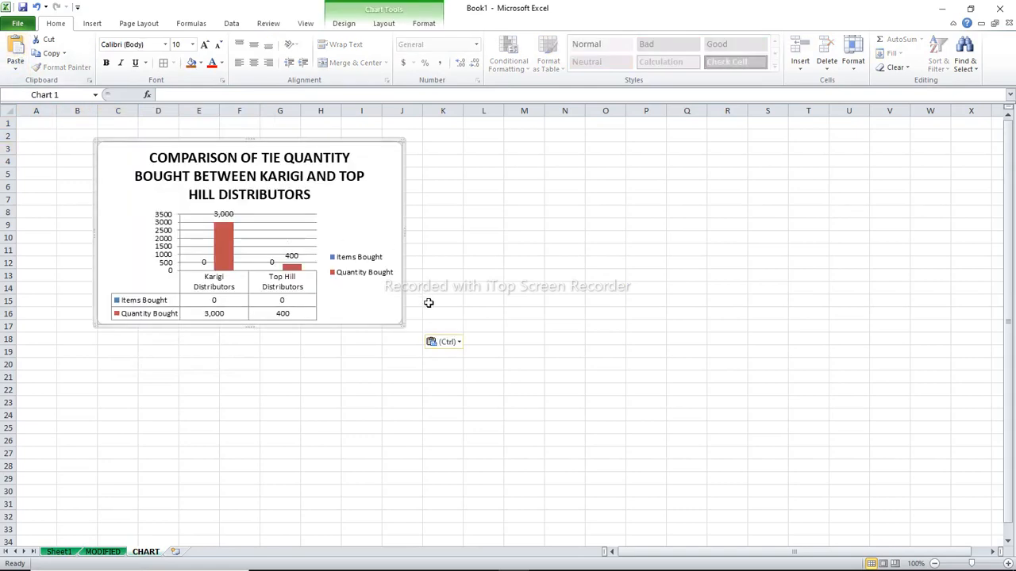
left_click(458, 331)
left_click(436, 278)
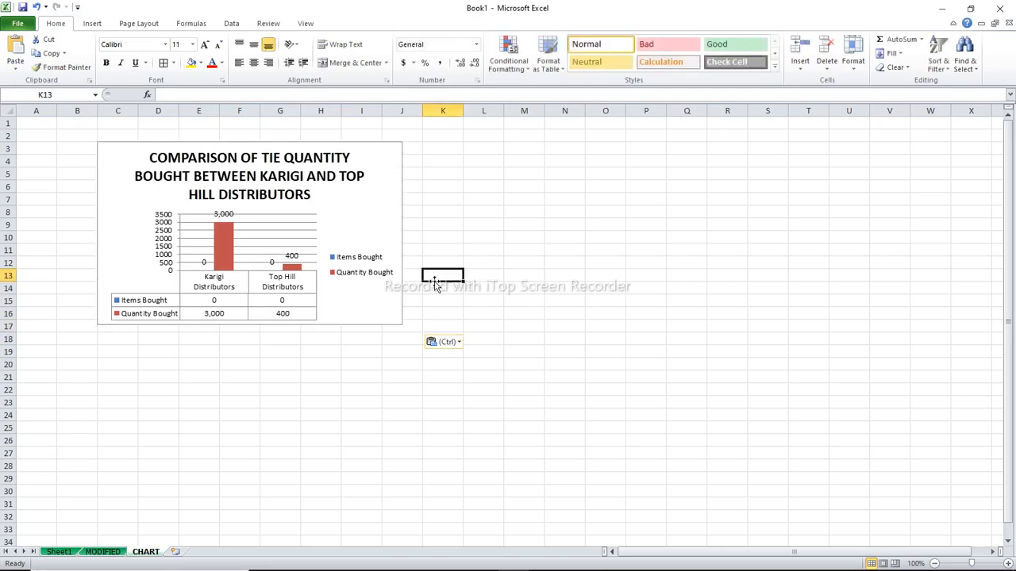
left_click(377, 224)
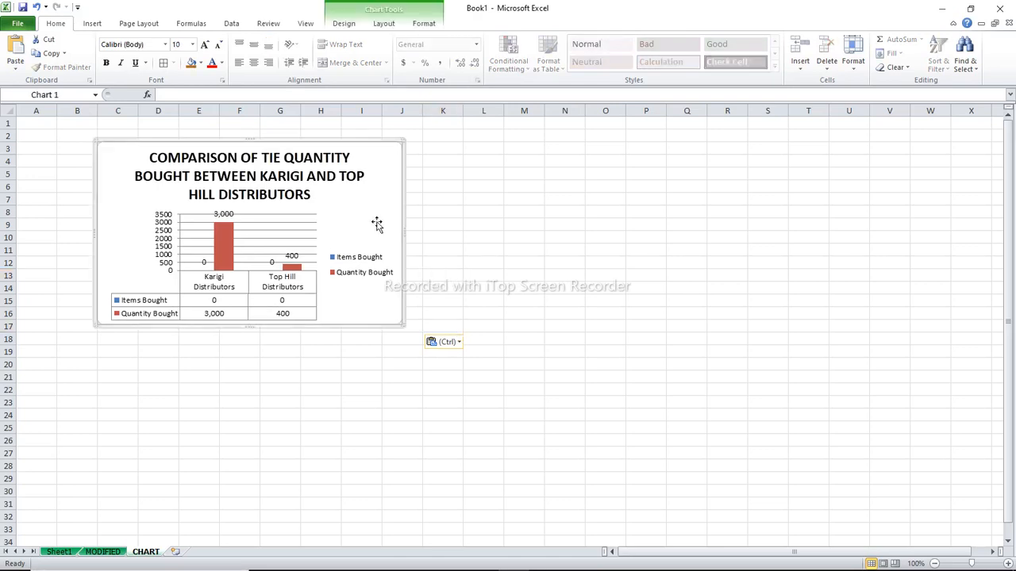
Save the workbook to the Desktop as an Excel Workbook named "EXCELL FOR BEGINNERS"
left_click(19, 25)
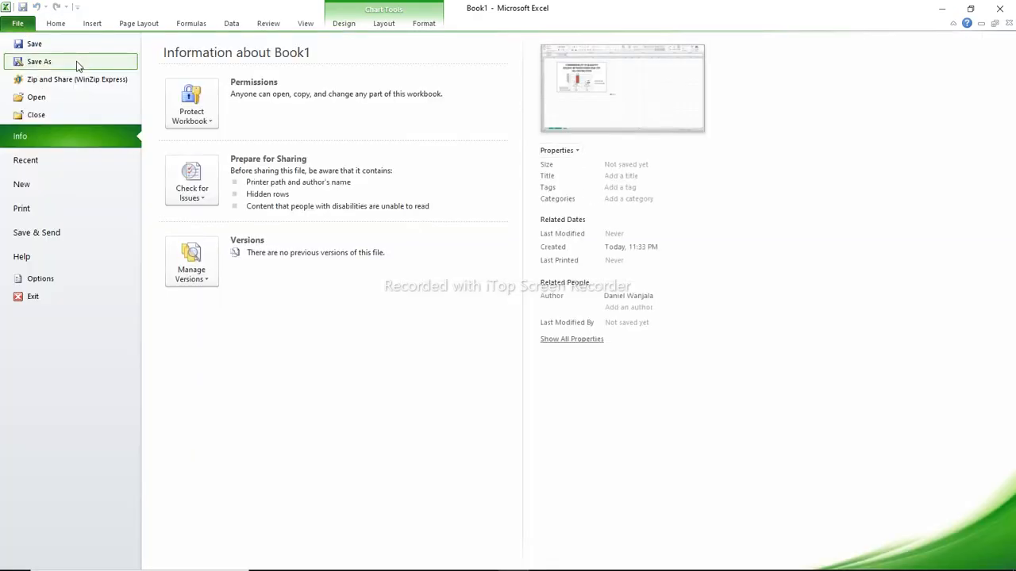
left_click(39, 62)
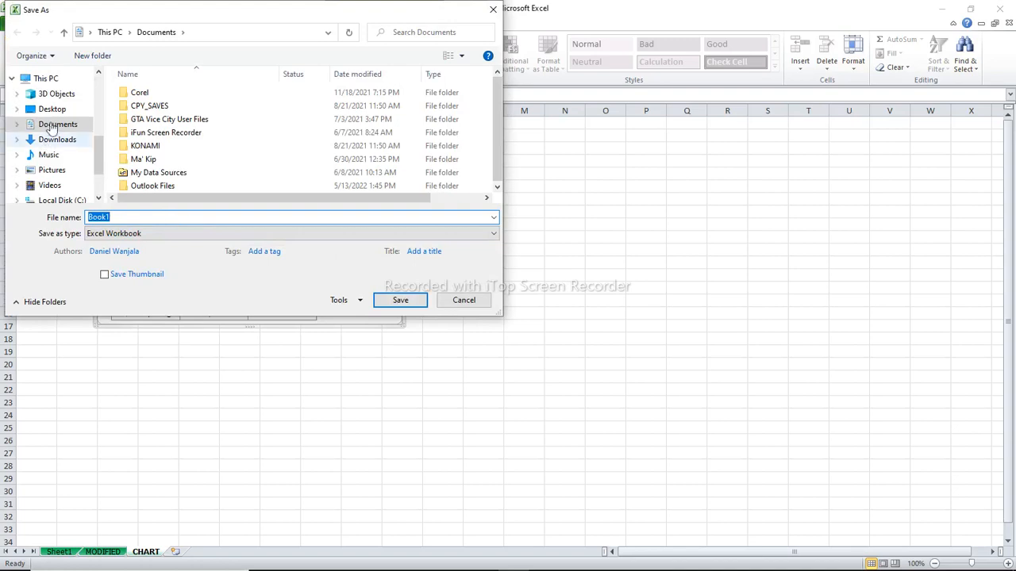
left_click(52, 111)
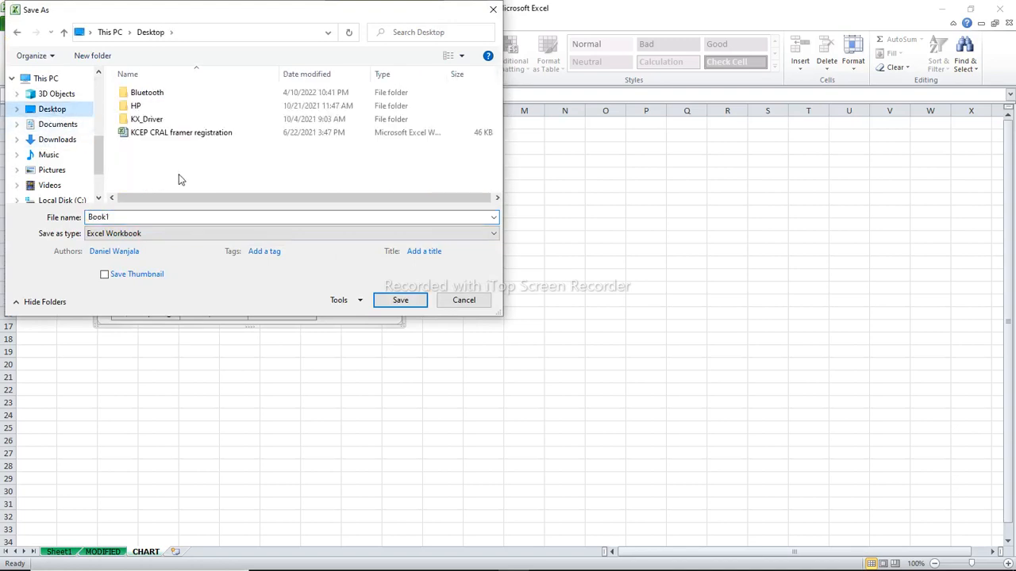
left_click(124, 219)
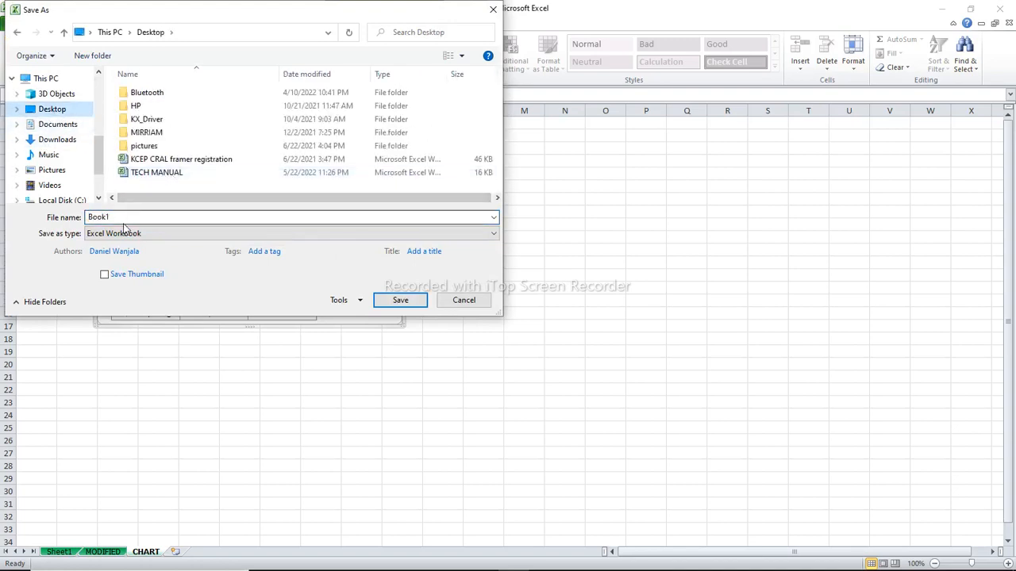
double_click(126, 220)
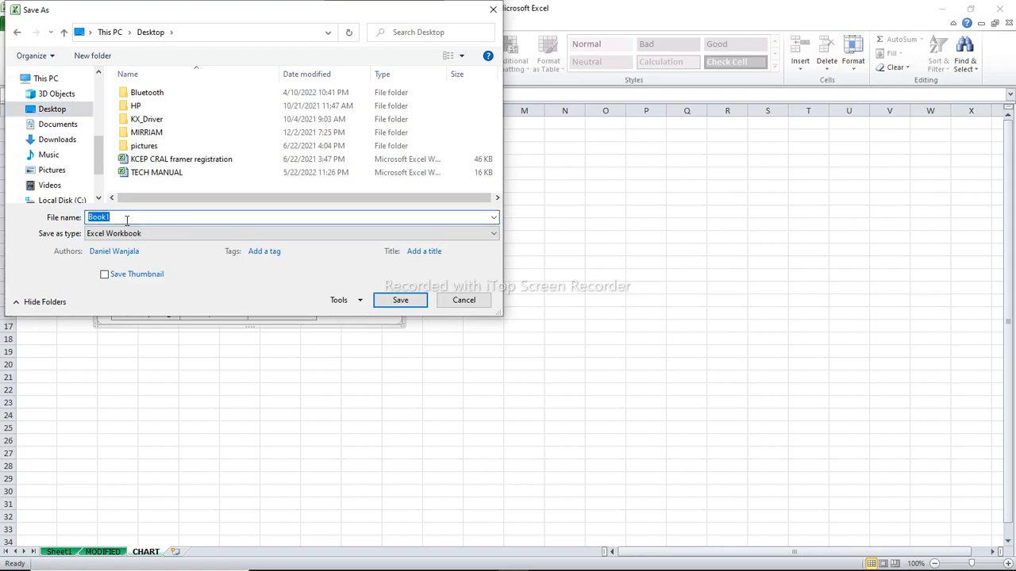
type("E")
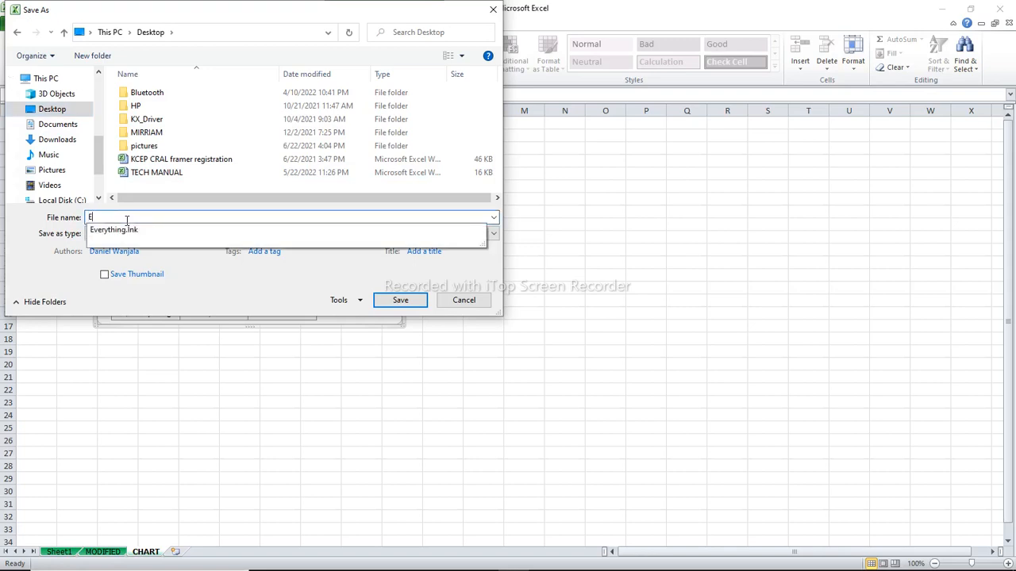
type("C")
key("BackSpace")
type("XC")
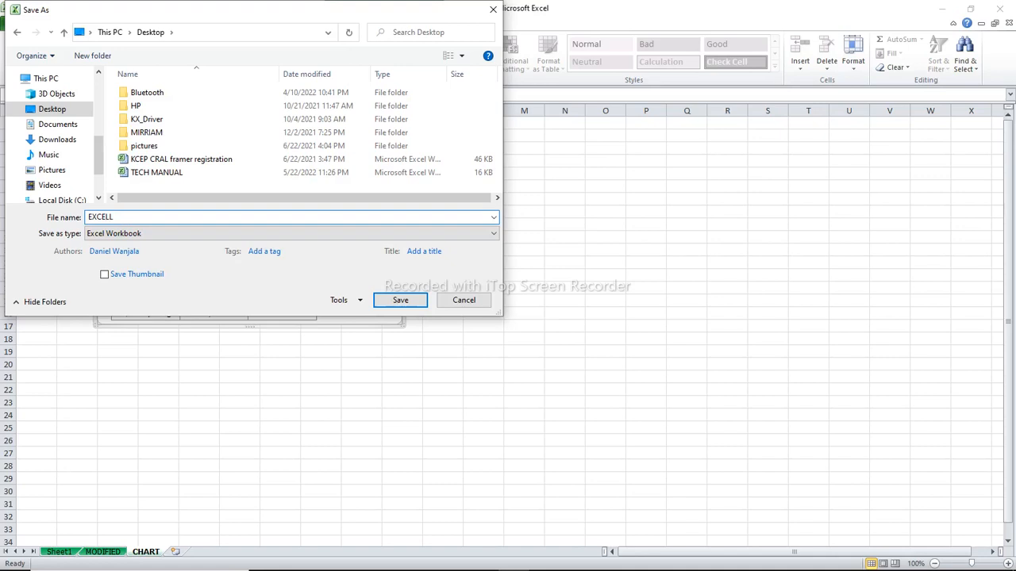
type("ELL FOR BEGINNERS")
key("Return")
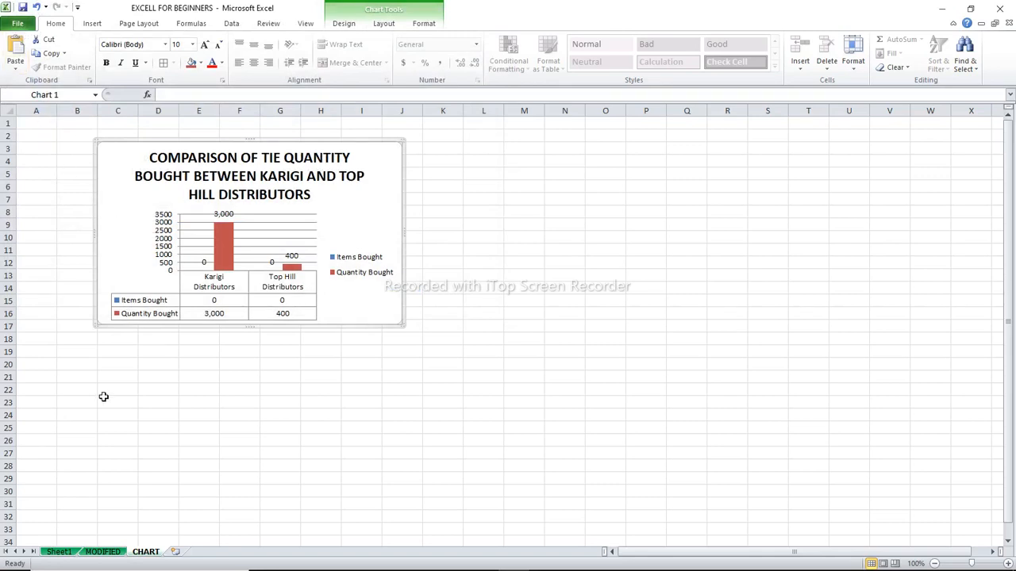
Set the print paper size of Sheet1 to A4
left_click(57, 552)
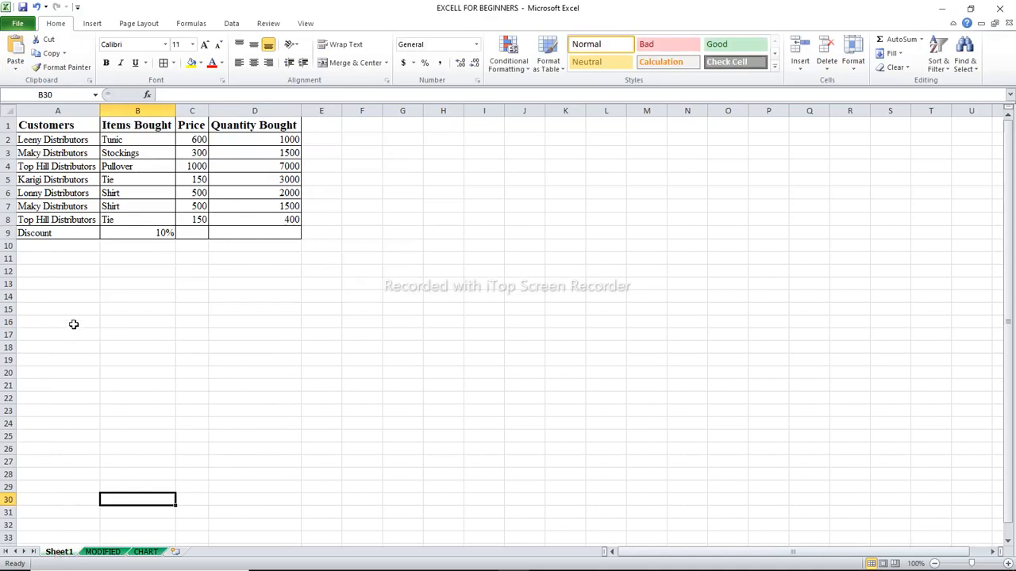
left_click(19, 23)
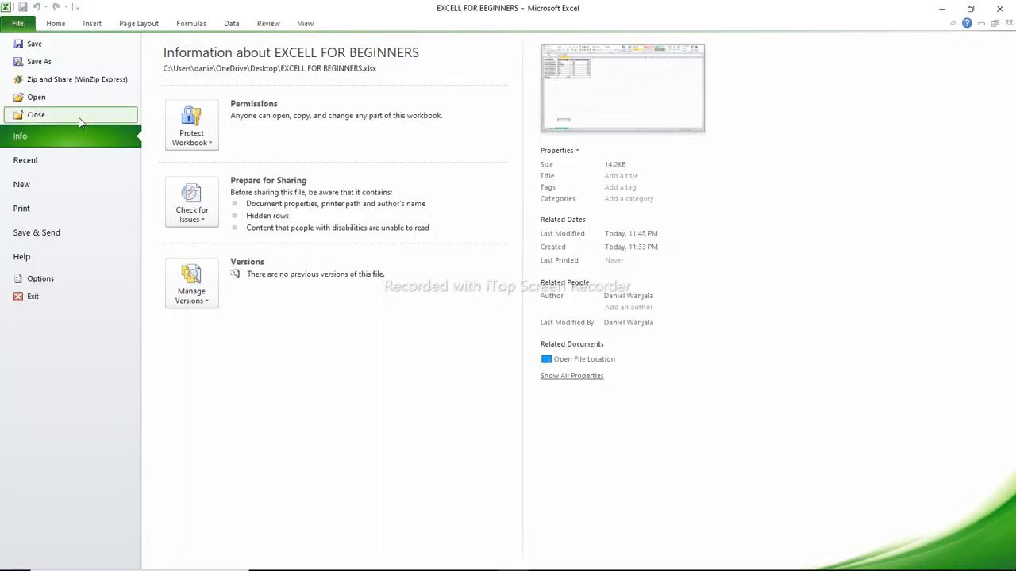
left_click(33, 204)
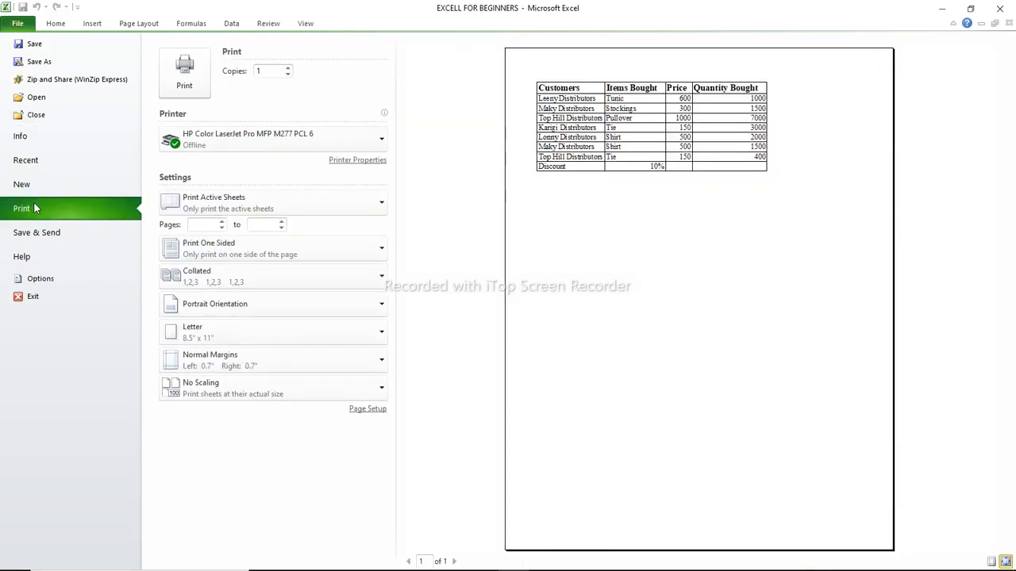
left_click(293, 338)
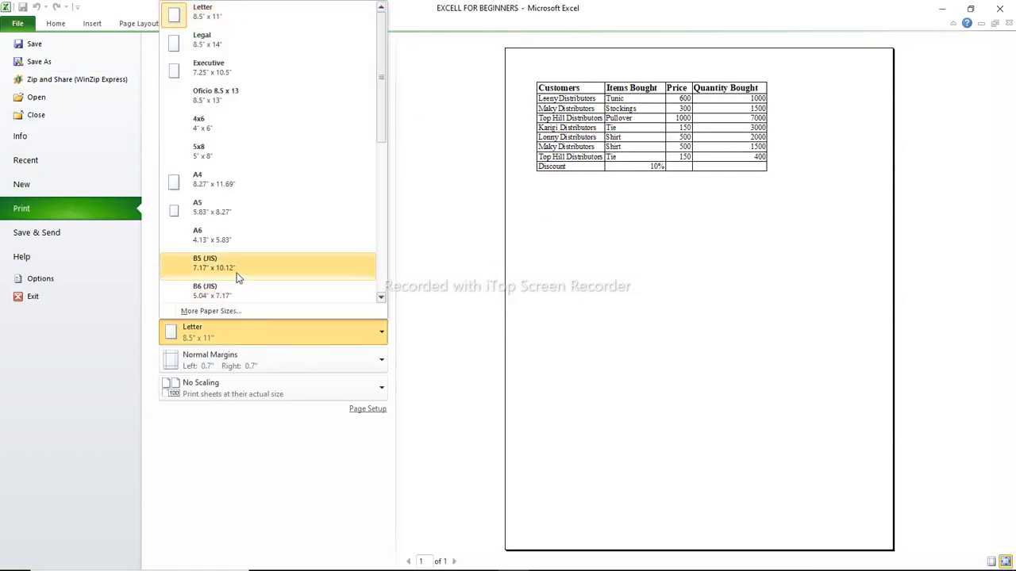
left_click(232, 186)
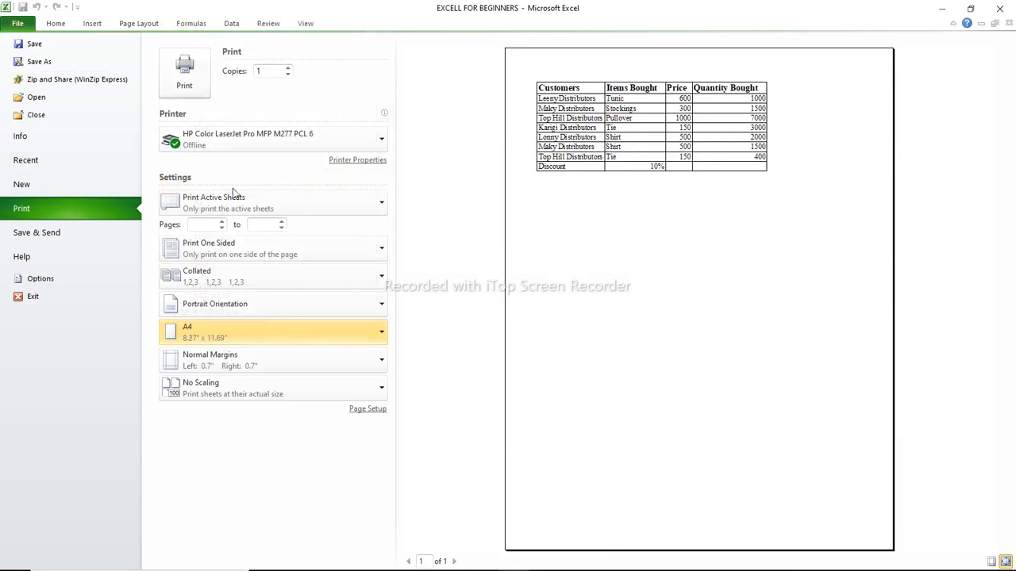
Scale Sheet1's printout to 120% of normal size in the page setup, and return to the worksheet
left_click(366, 411)
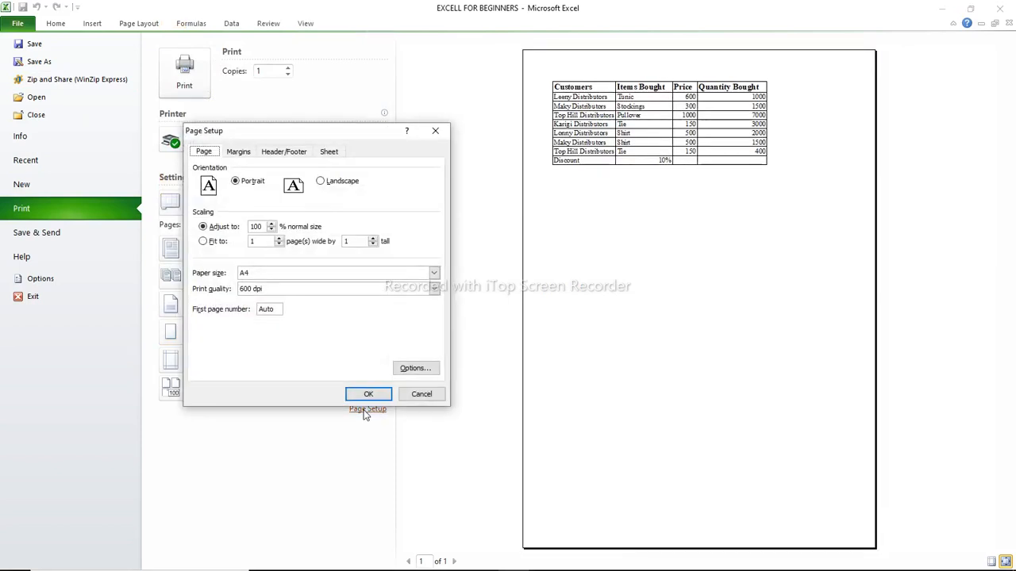
left_click(272, 225)
left_click(375, 398)
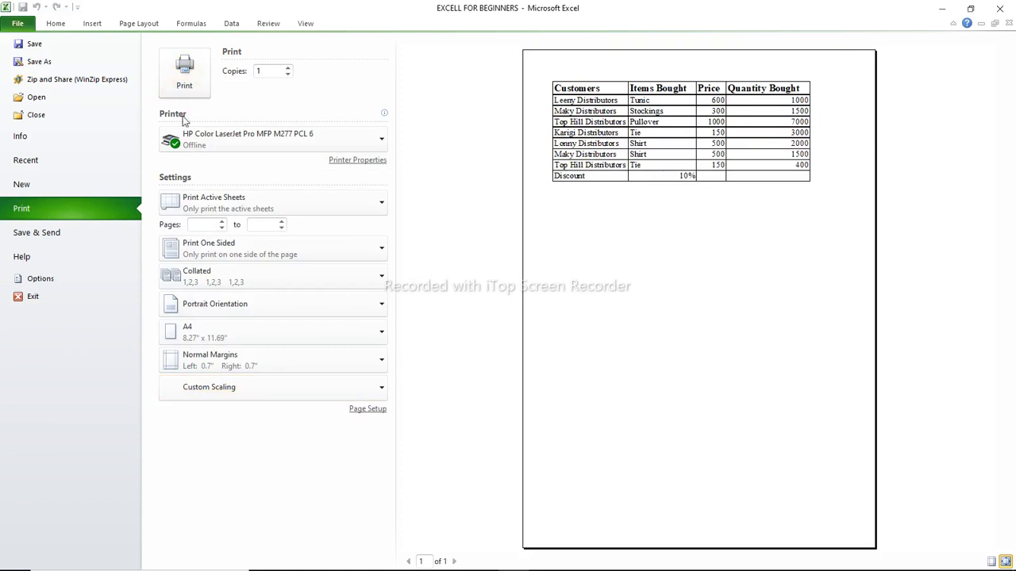
left_click(56, 23)
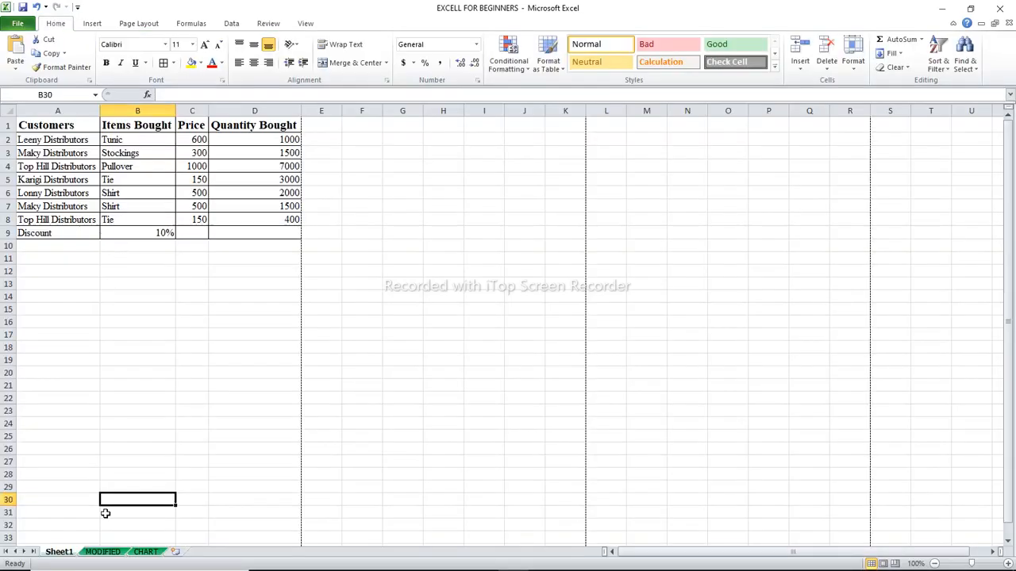
Turn off the filter on the MODIFIED sheet's customer table
left_click(104, 552)
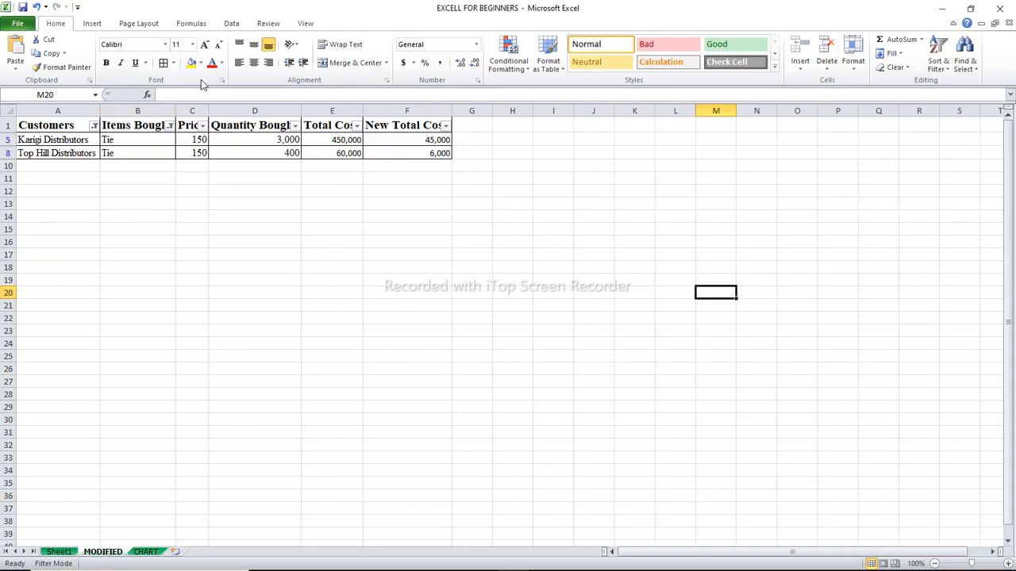
left_click(229, 24)
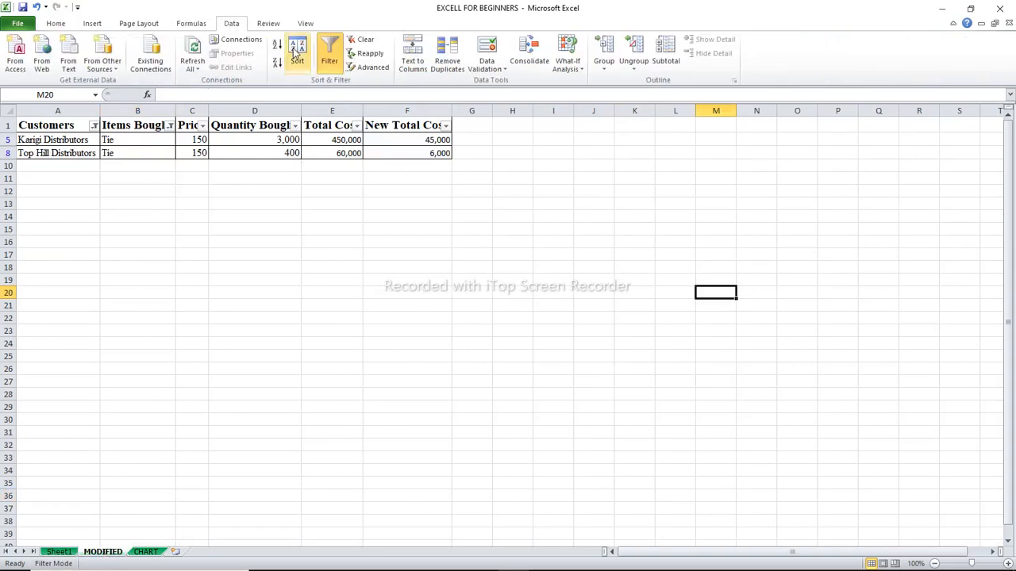
left_click(329, 54)
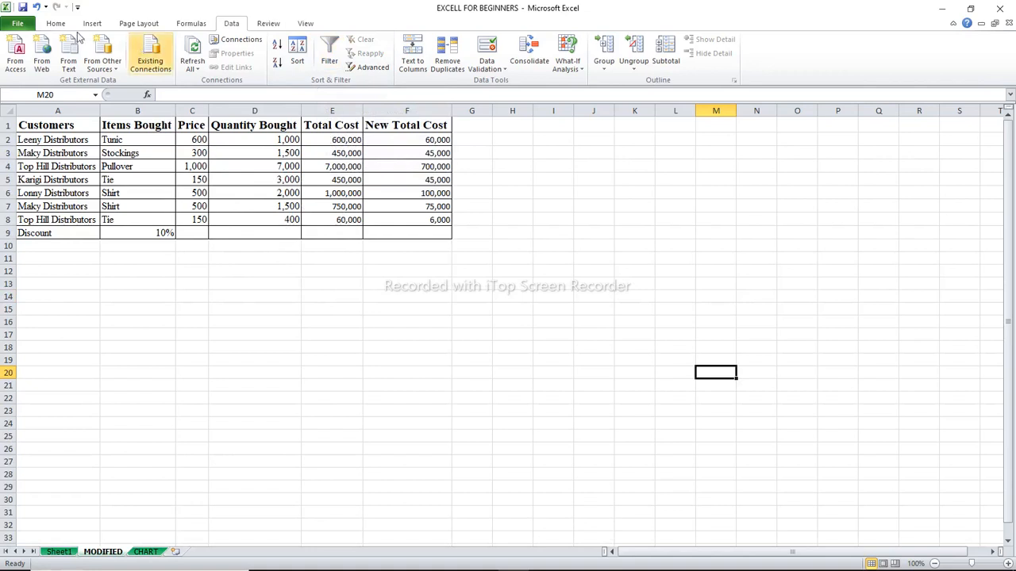
Set the MODIFIED sheet to print in landscape orientation on A4 paper
left_click(19, 23)
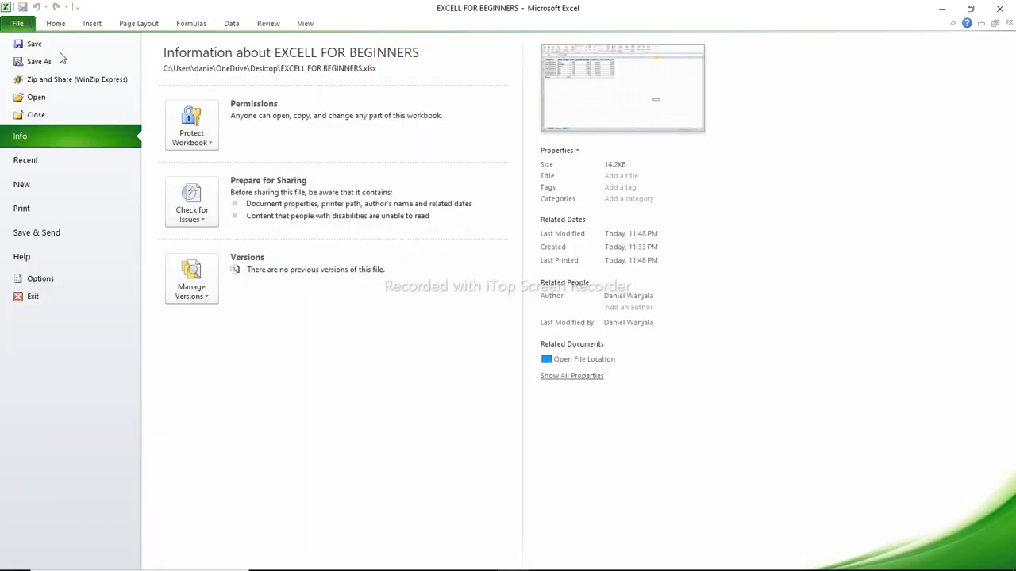
left_click(22, 209)
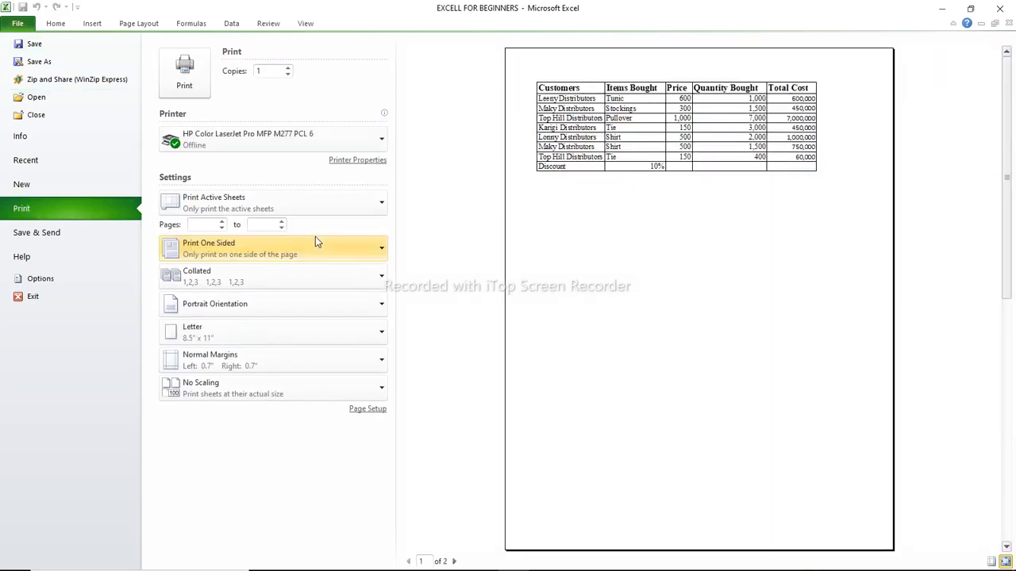
left_click(340, 311)
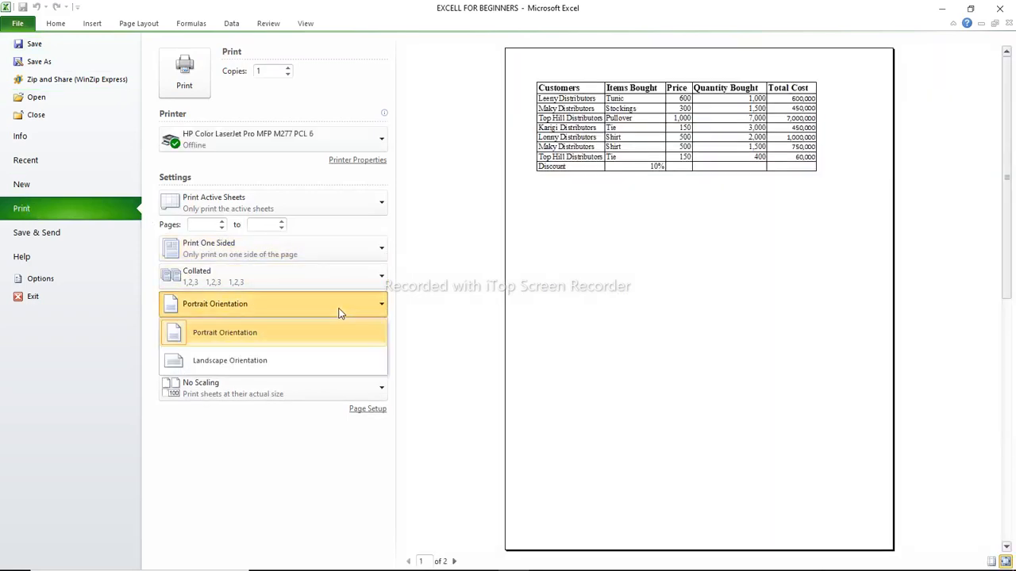
left_click(272, 359)
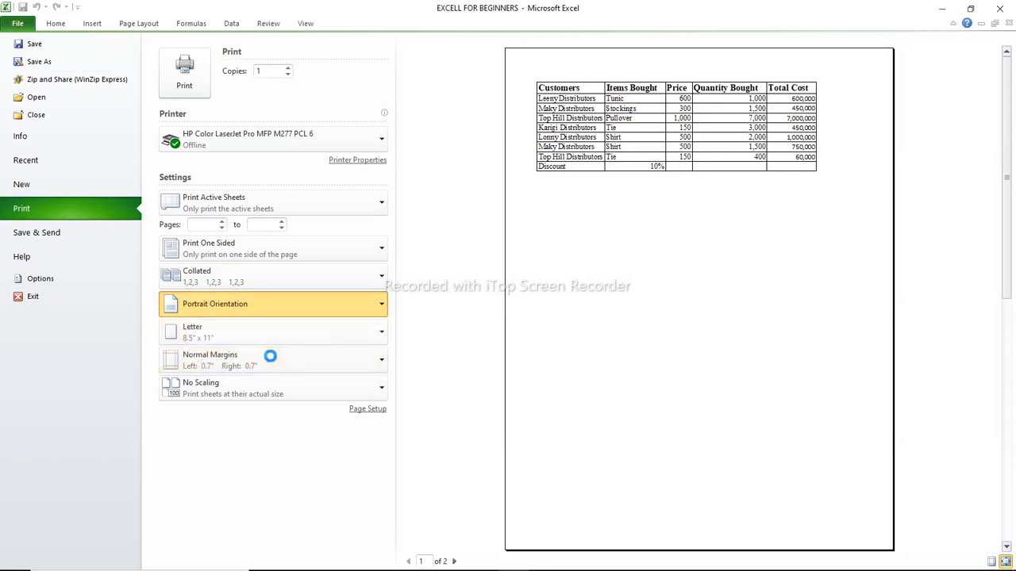
left_click(376, 334)
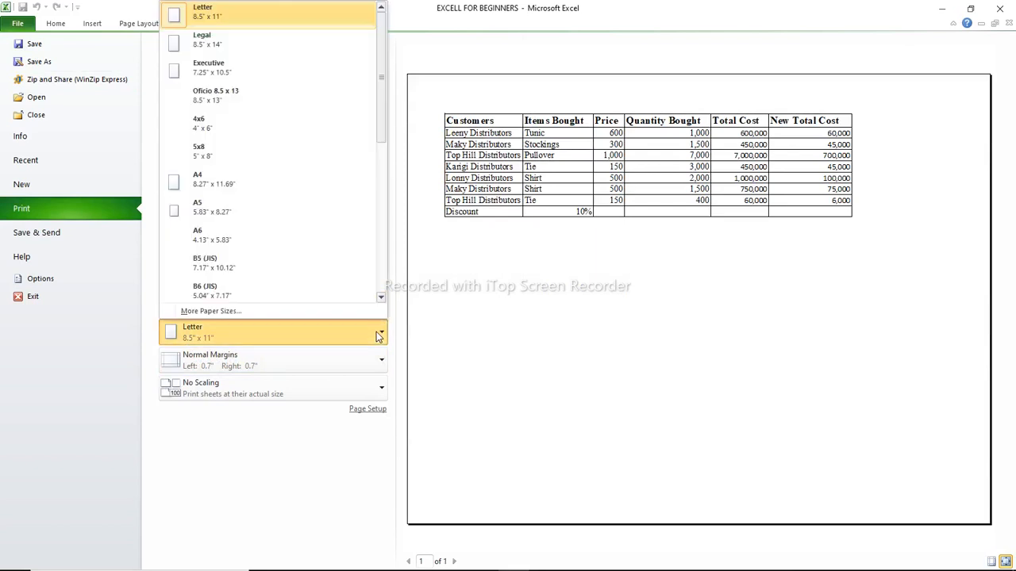
left_click(379, 334)
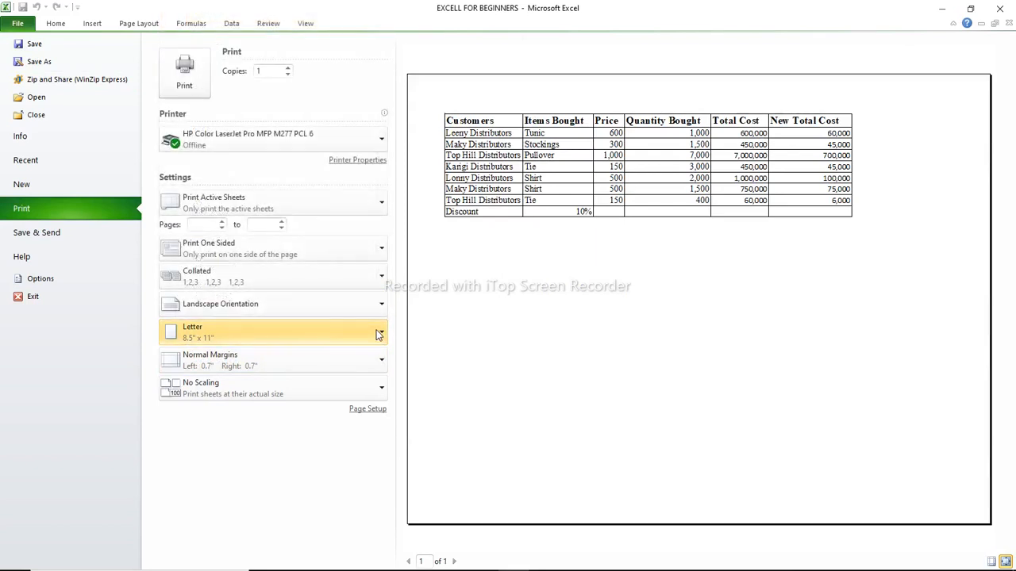
left_click(379, 334)
left_click(217, 183)
Enlarge the MODIFIED sheet's printout with custom scaling above 100% of normal size in the page setup, and return to the worksheet
left_click(367, 410)
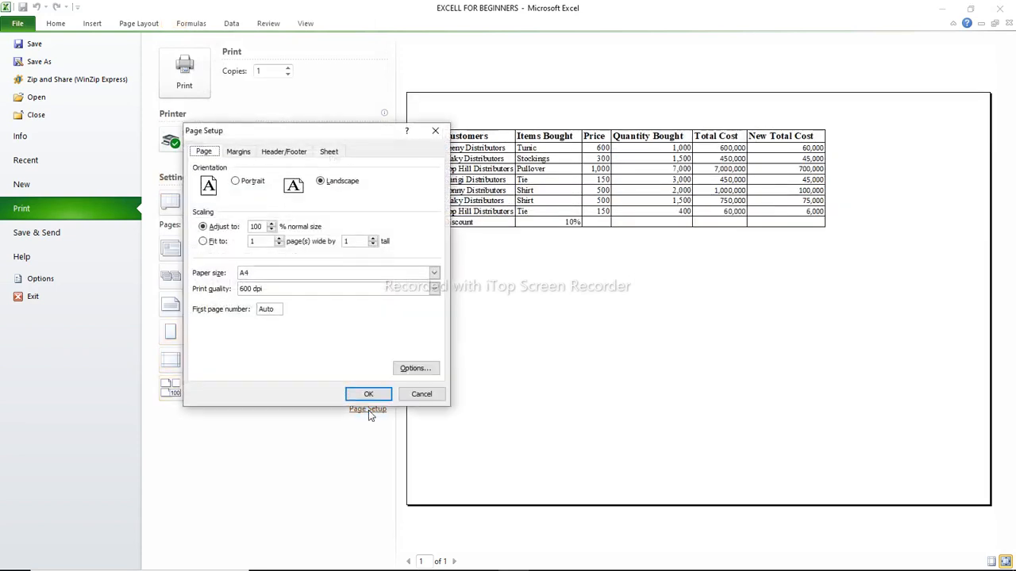
left_click(272, 226)
left_click(272, 225)
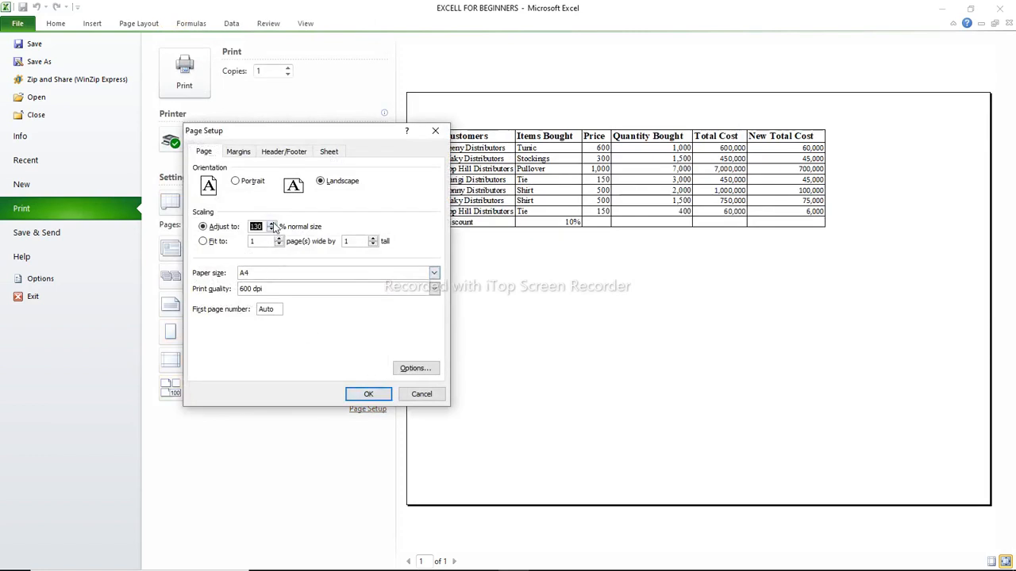
left_click(377, 393)
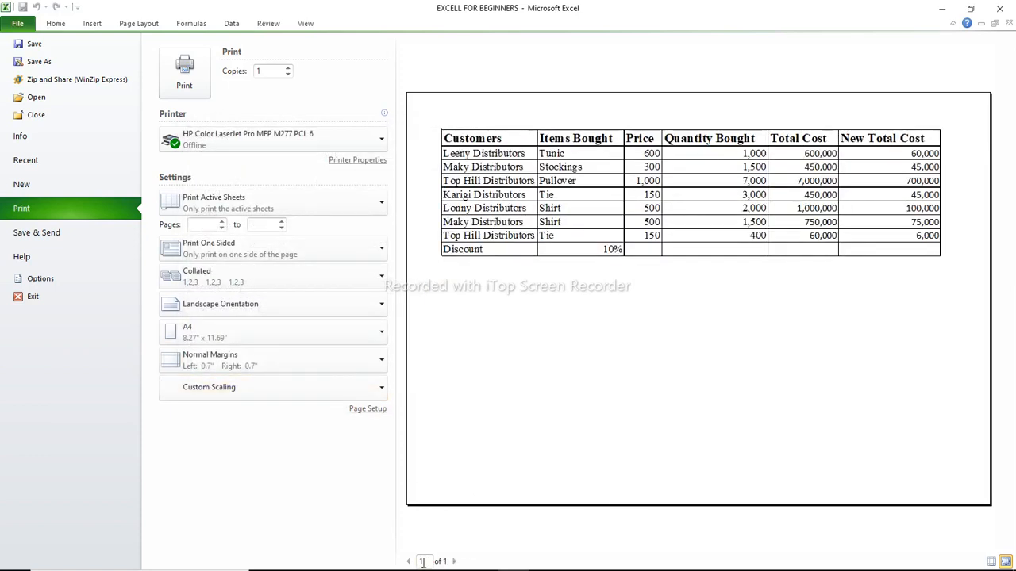
left_click(56, 24)
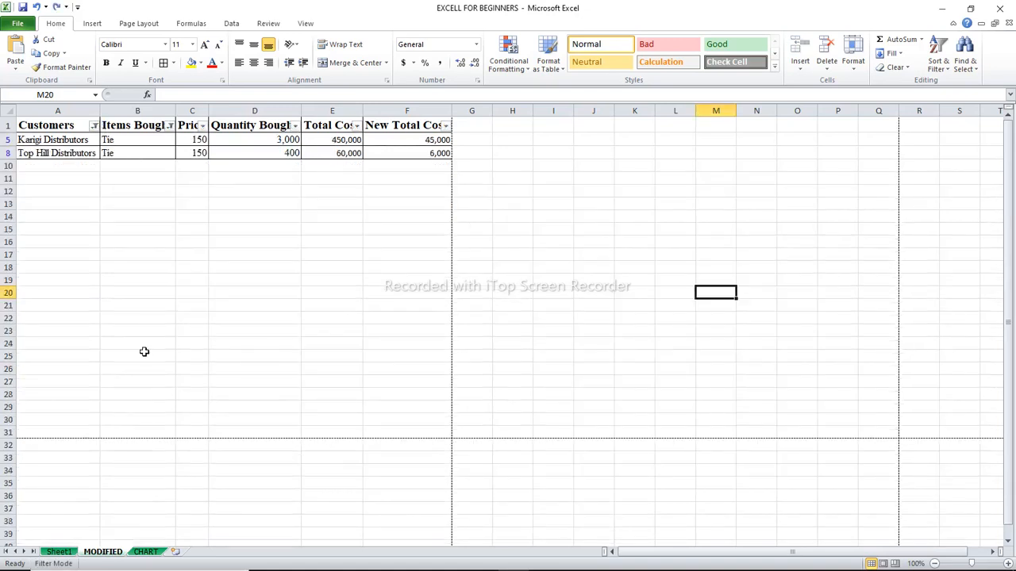
Preview the printout of the tie quantity comparison chart on the CHART sheet, and return to the worksheet
left_click(147, 553)
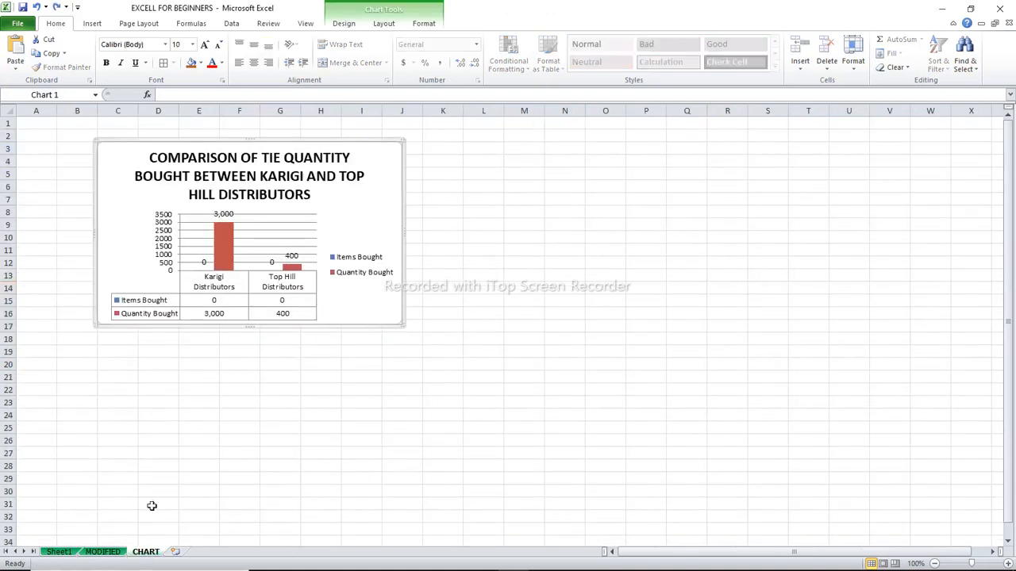
left_click(19, 23)
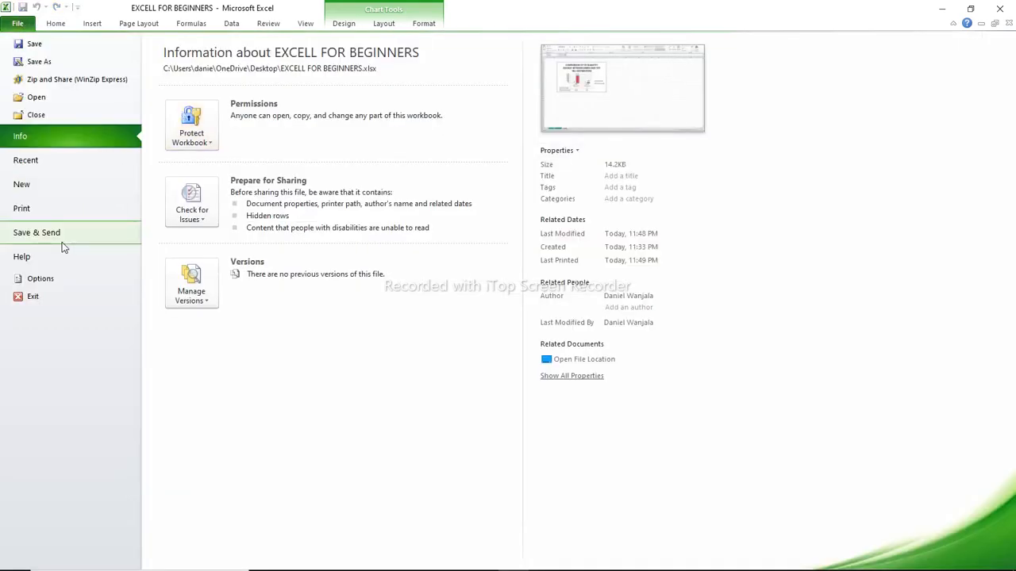
left_click(21, 209)
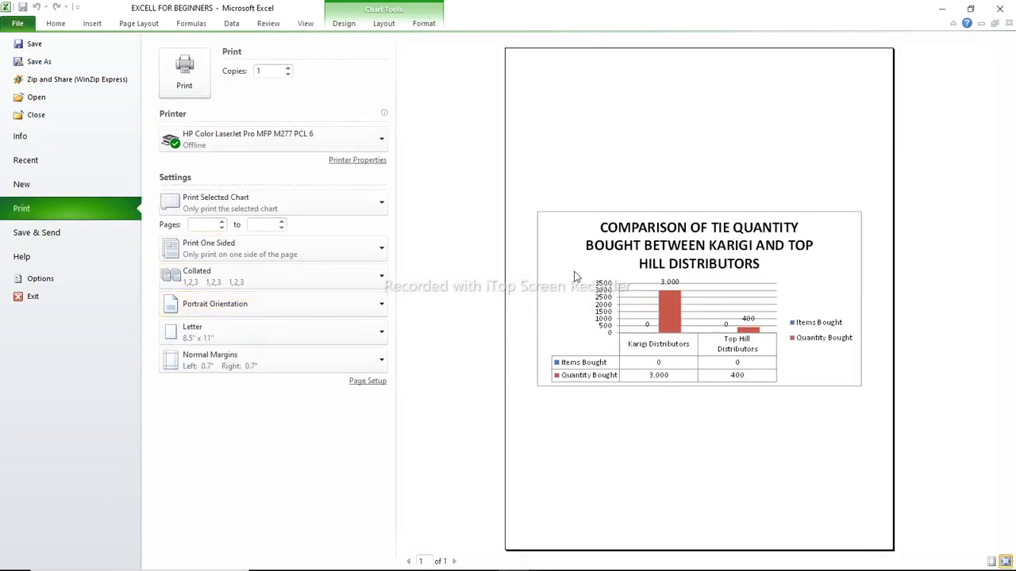
left_click(57, 26)
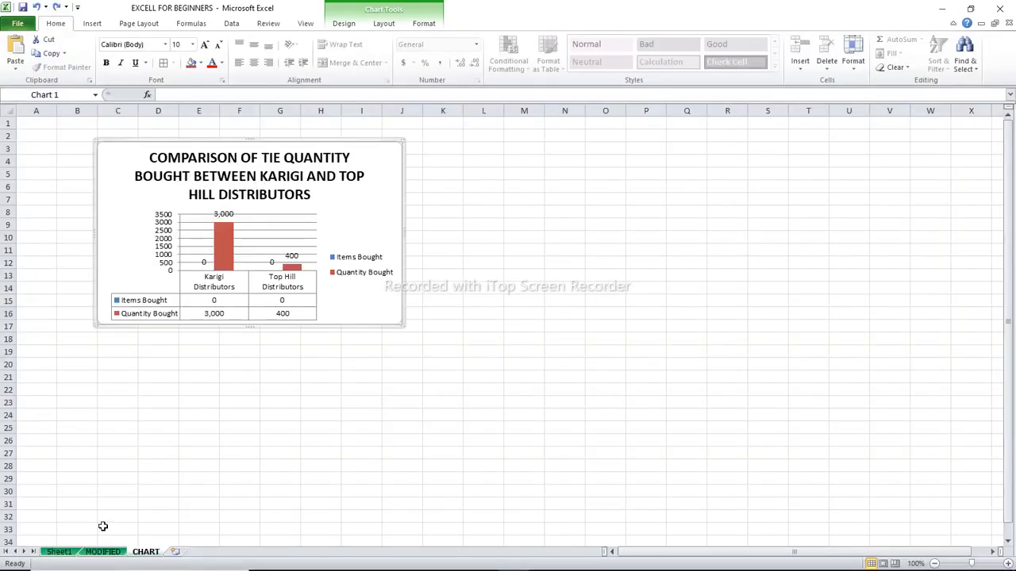